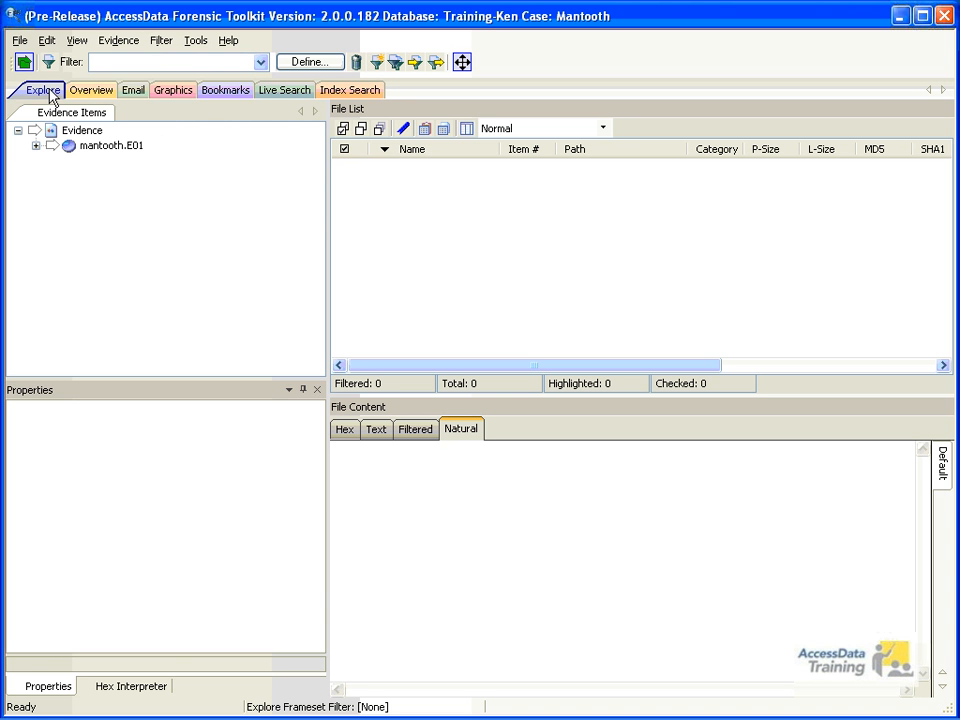
- Expand the mantooth.E01 evidence down to the folders of the MANTOOTH [NTFS] volume in Partition 1, and show the Hex Interpreter
{"action": "left_click", "coordinate": [36, 147]}
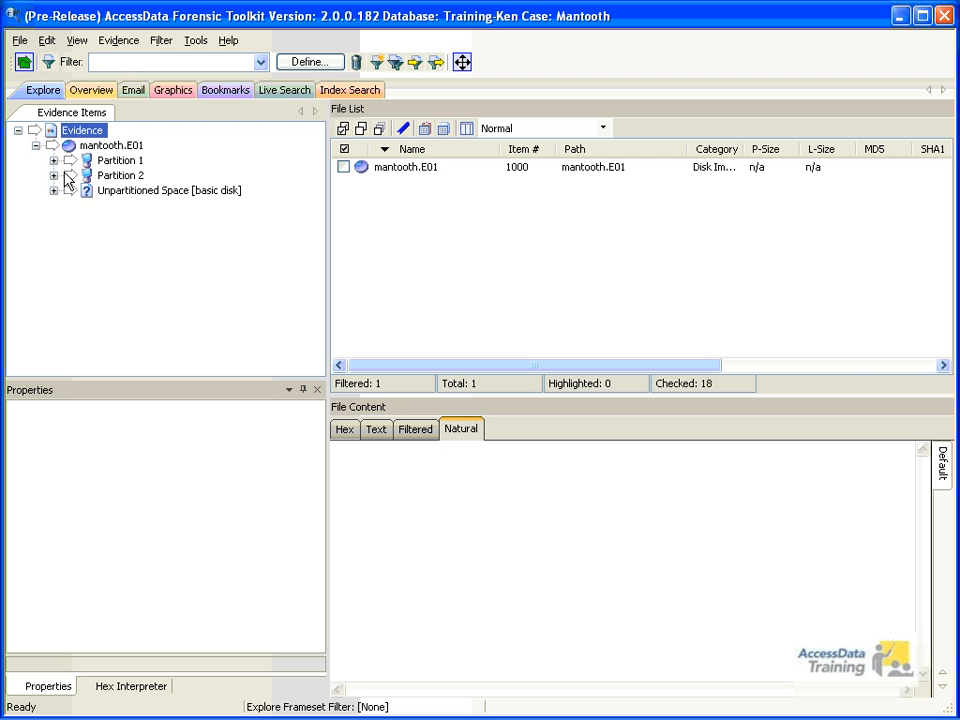
{"action": "left_click", "coordinate": [53, 161]}
{"action": "left_click", "coordinate": [71, 176]}
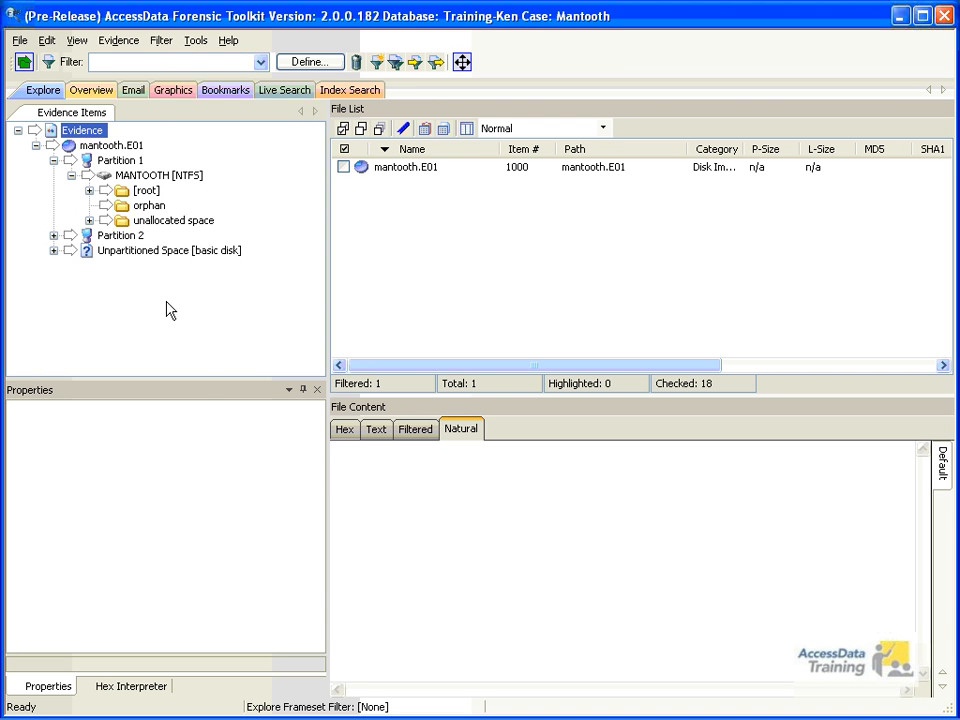
{"action": "left_click", "coordinate": [127, 688]}
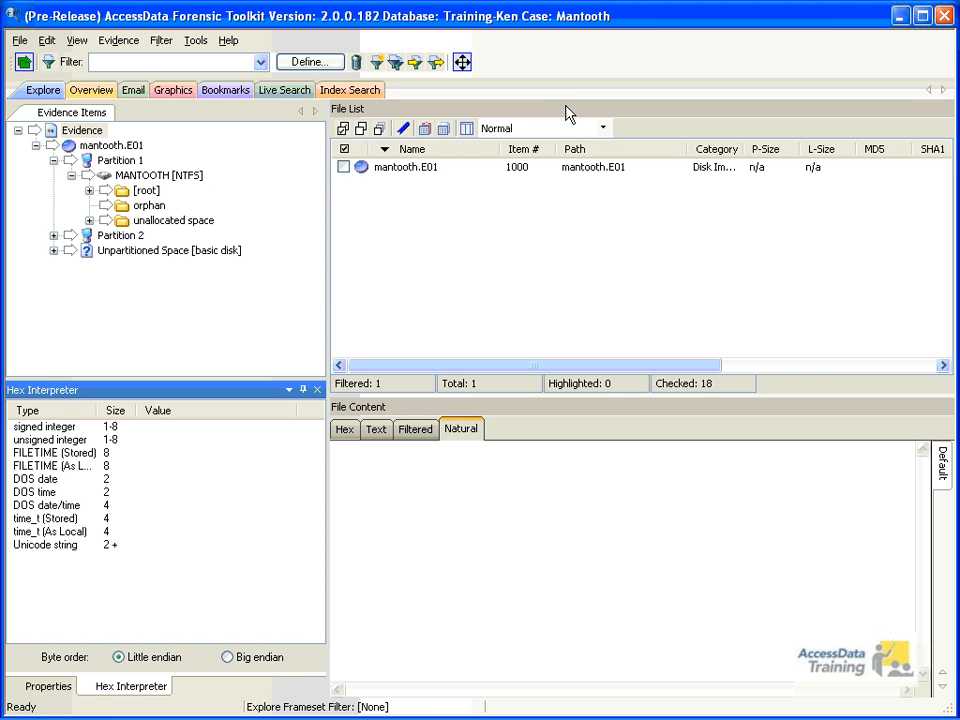
- Redock the File List pane, and hide the Hex Value Interpreter, Properties, File Content, File List and Explorer Tree panes
{"action": "left_click_drag", "start_coordinate": [568, 114], "coordinate": [34, 399]}
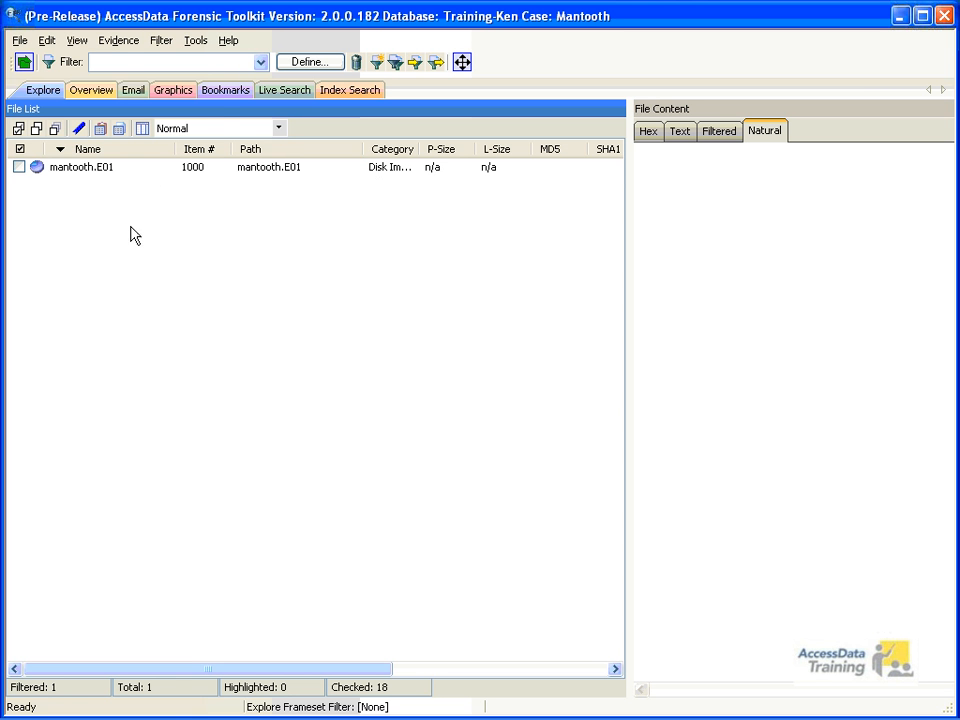
{"action": "left_click", "coordinate": [77, 40]}
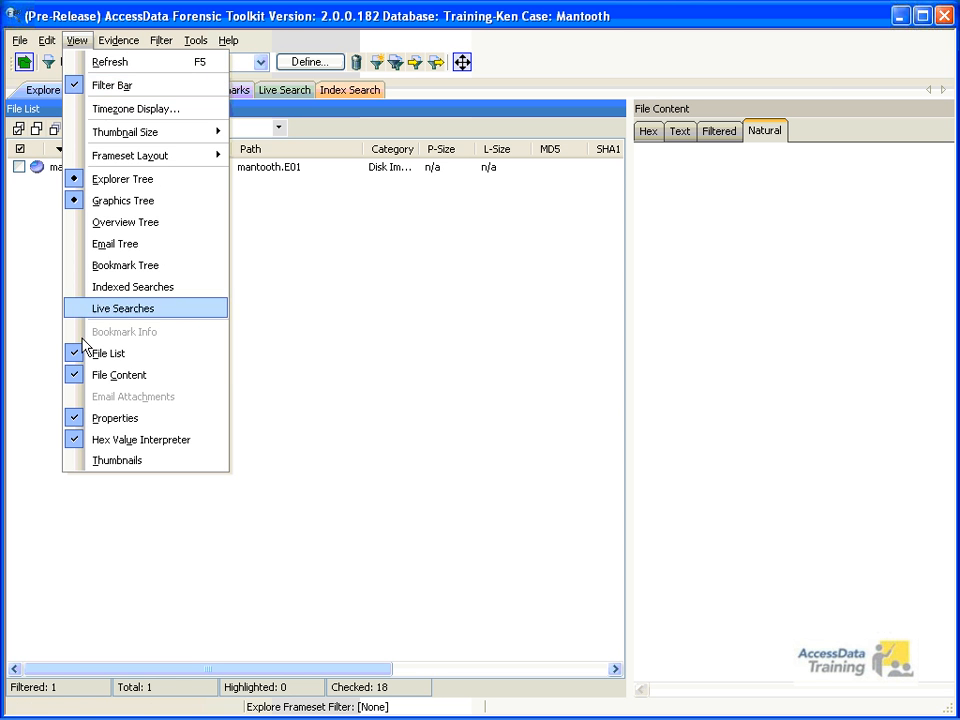
{"action": "left_click", "coordinate": [78, 440]}
{"action": "left_click", "coordinate": [79, 42]}
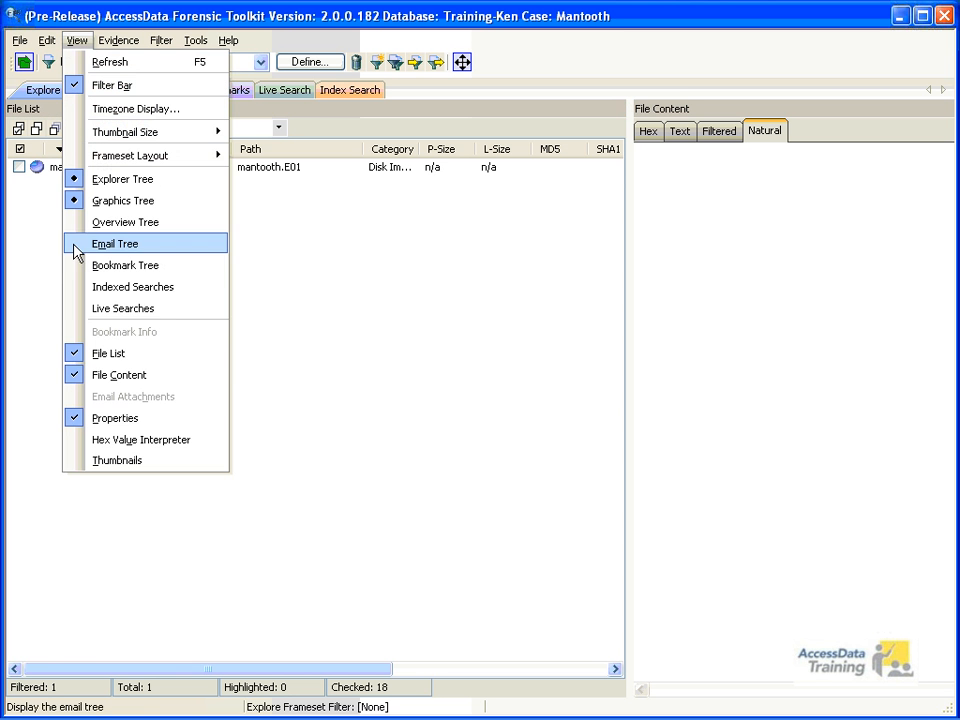
{"action": "left_click", "coordinate": [74, 418]}
{"action": "left_click", "coordinate": [77, 40]}
{"action": "left_click", "coordinate": [70, 375]}
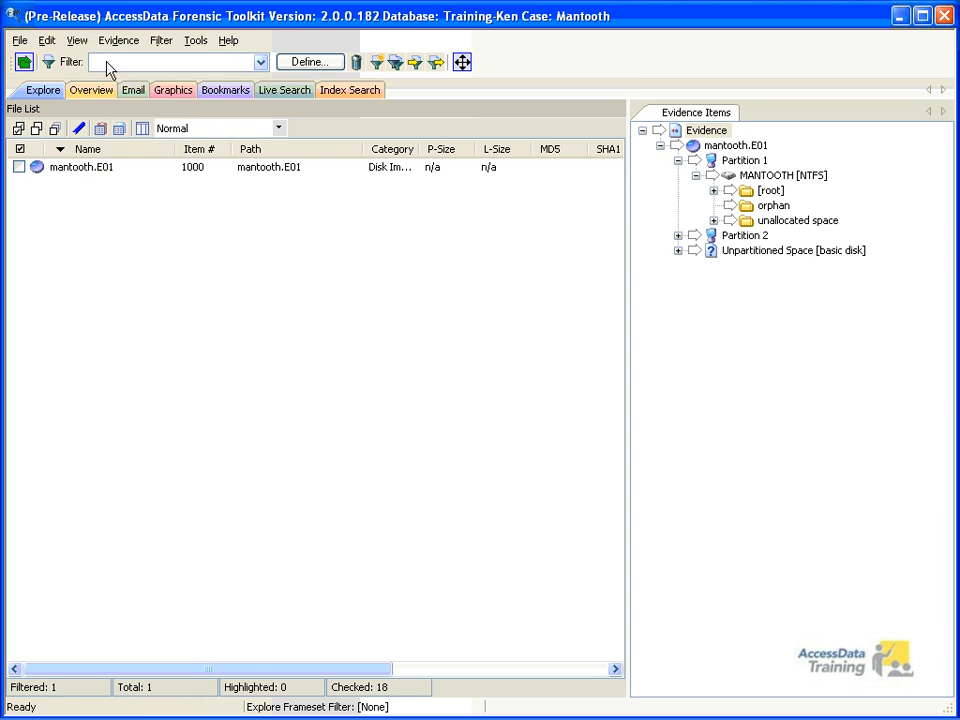
{"action": "left_click", "coordinate": [77, 40]}
{"action": "left_click", "coordinate": [78, 353]}
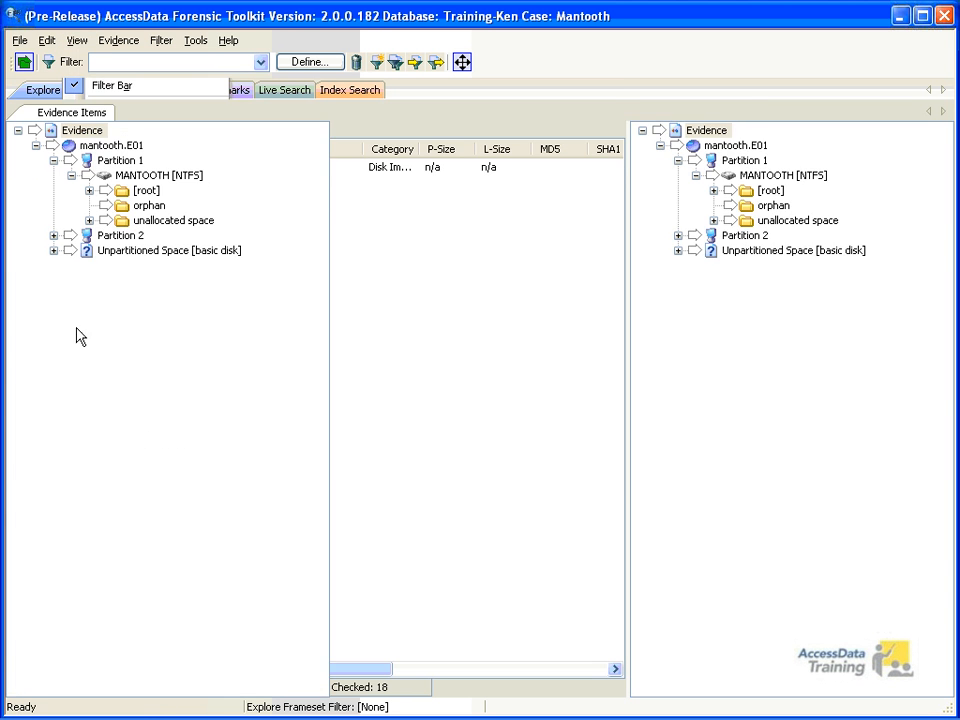
{"action": "left_click", "coordinate": [77, 40]}
{"action": "left_click", "coordinate": [77, 180]}
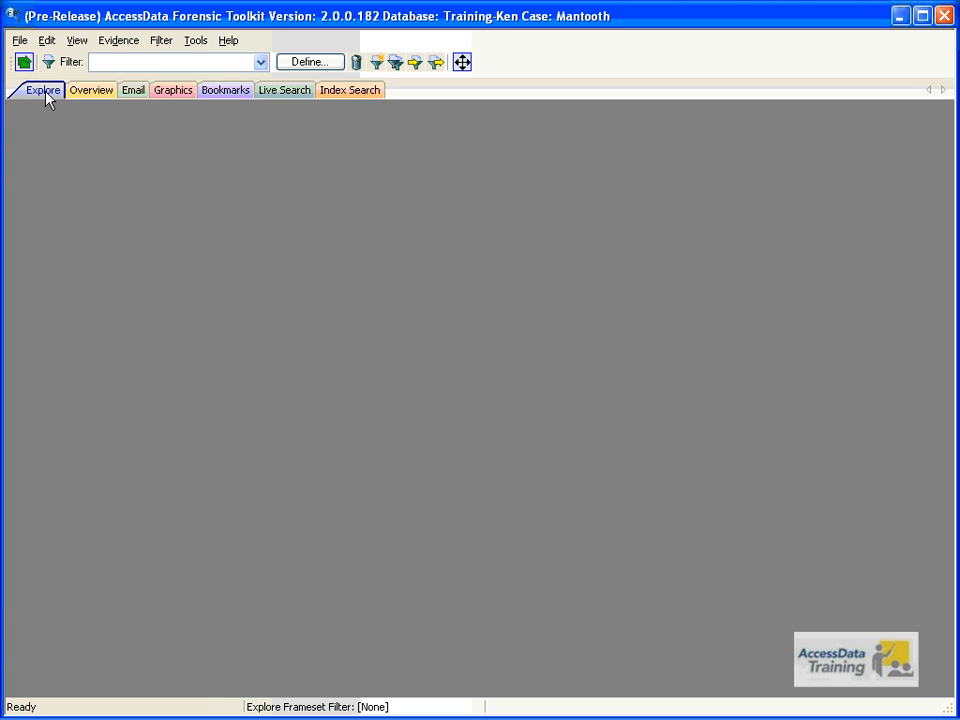
- Redisplay the File List pane, and restore the frameset layout of the Explore view
{"action": "left_click", "coordinate": [76, 41]}
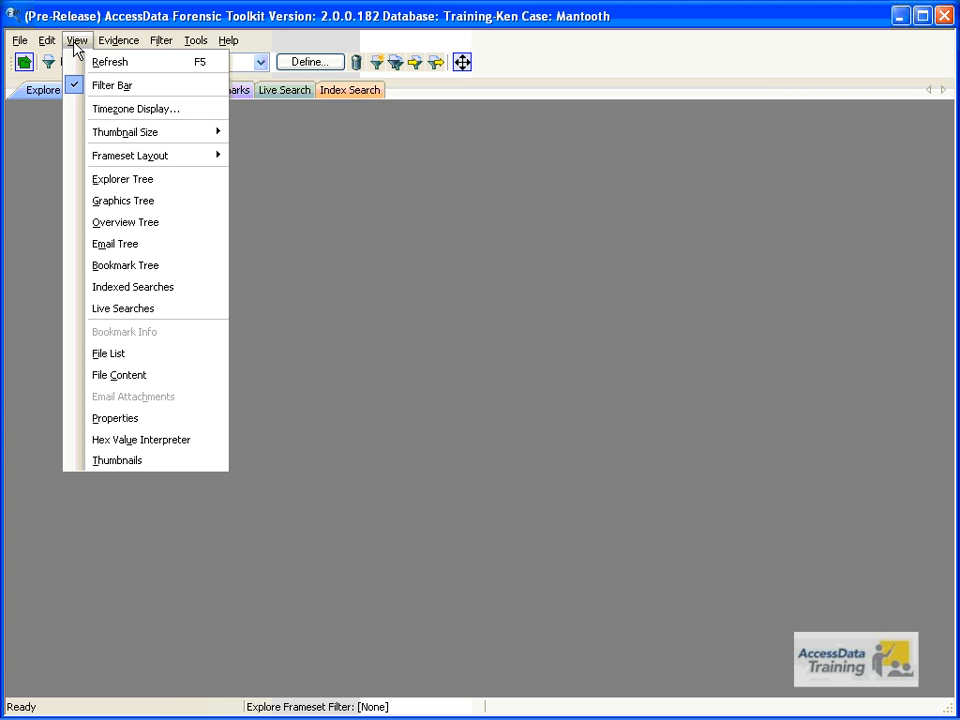
{"action": "left_click", "coordinate": [70, 353]}
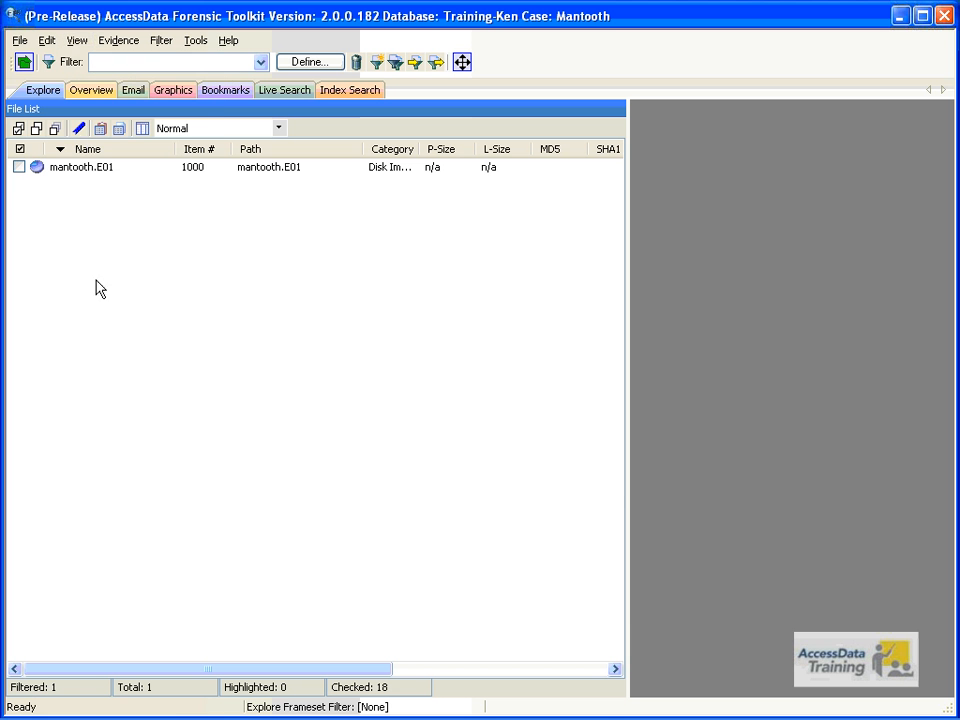
{"action": "left_click", "coordinate": [74, 42]}
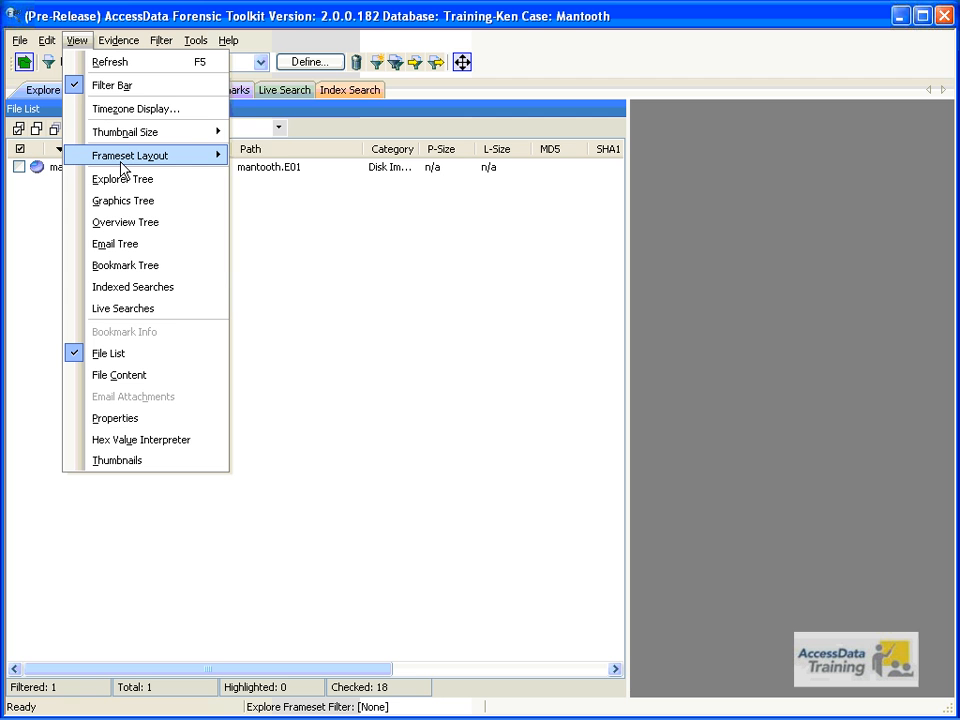
{"action": "mouse_move", "coordinate": [121, 164]}
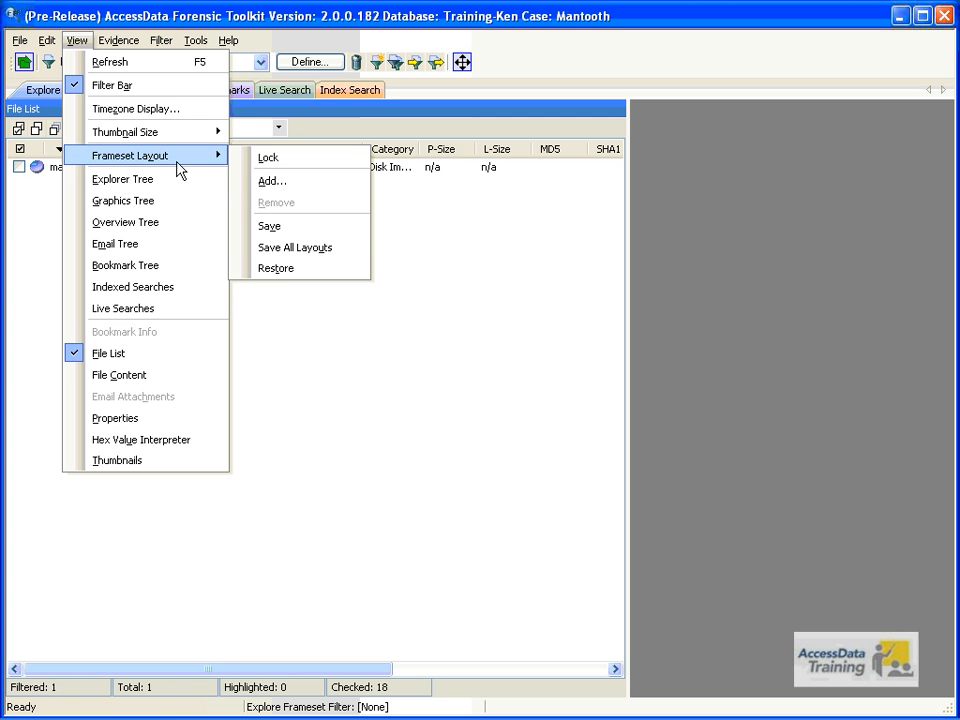
{"action": "left_click", "coordinate": [266, 270]}
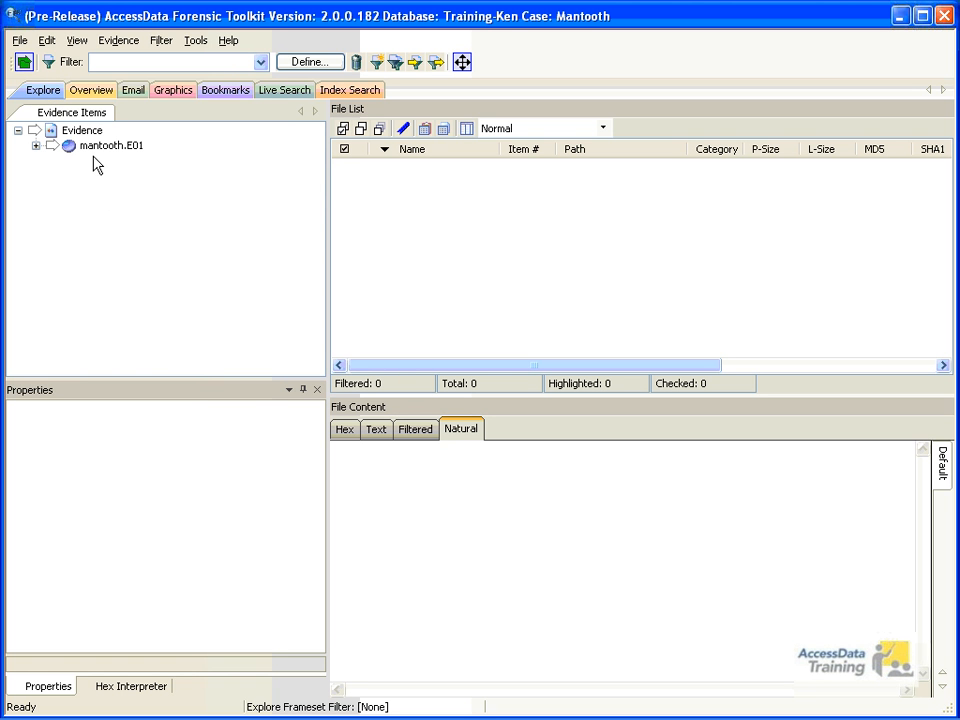
- View the pane layouts of the Overview and Email views, and return to the Explore view
{"action": "left_click", "coordinate": [74, 89]}
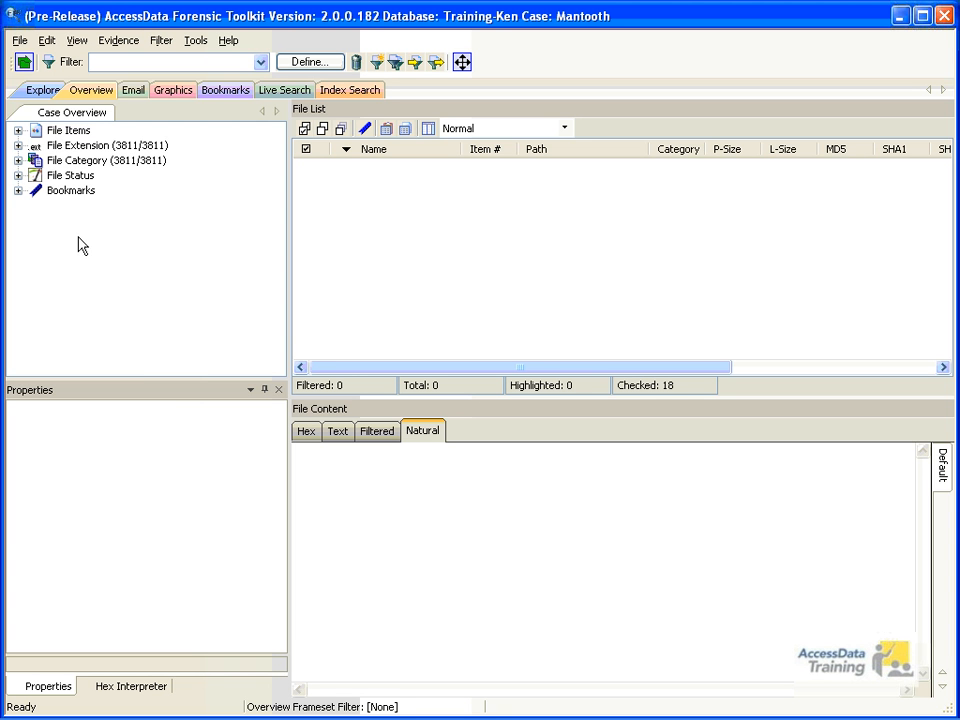
{"action": "left_click", "coordinate": [133, 90]}
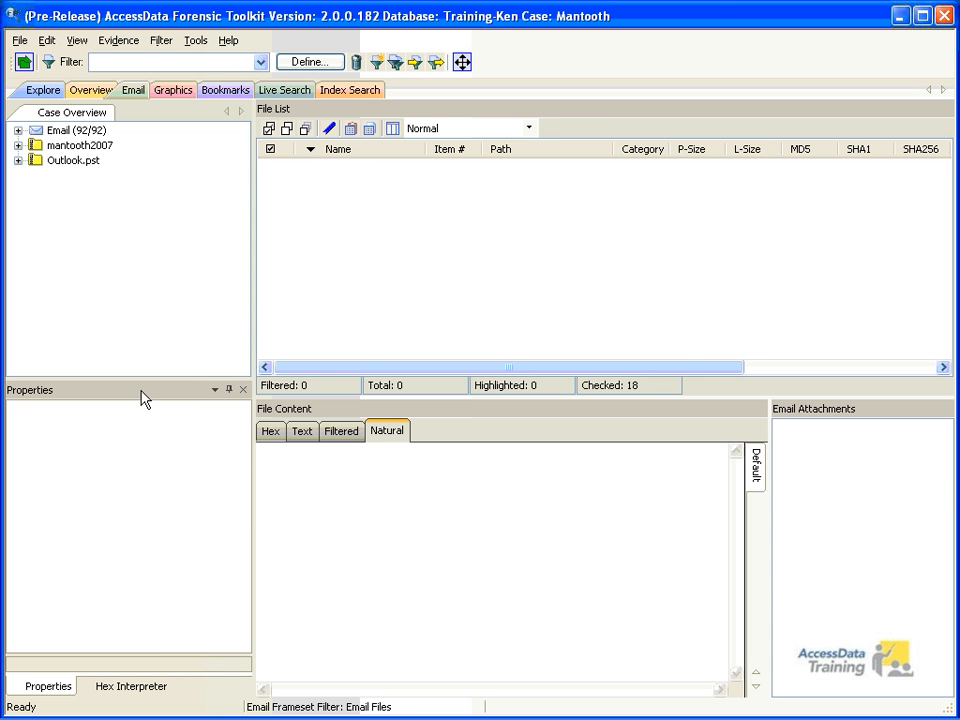
{"action": "left_click", "coordinate": [43, 90]}
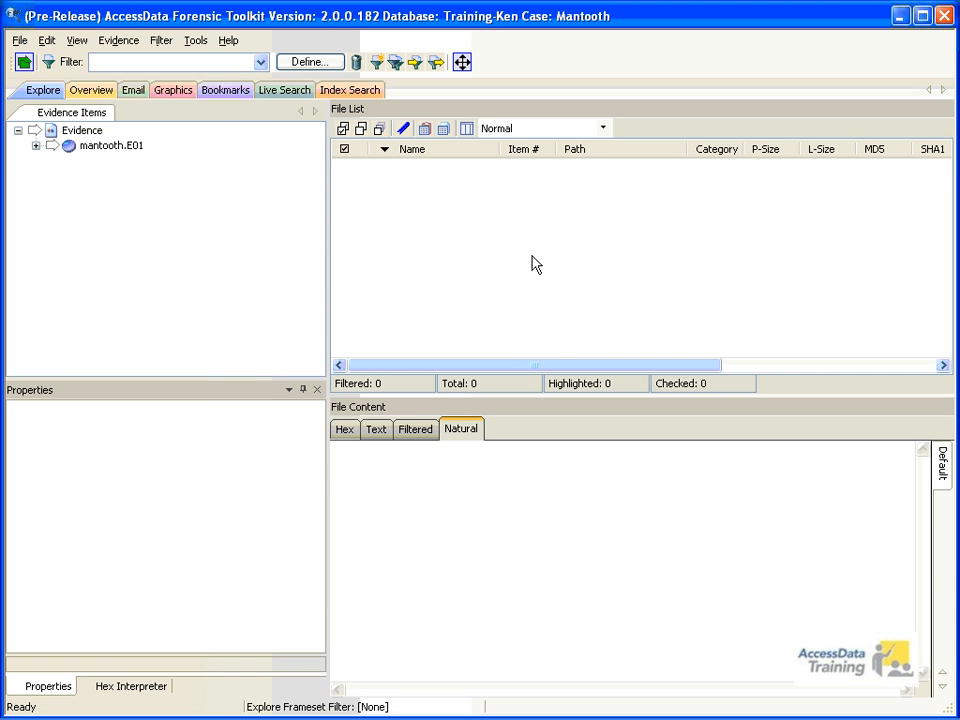
- Narrow the Evidence Items pane in the Explore view, and review the frameset layout options
{"action": "left_click_drag", "start_coordinate": [327, 227], "coordinate": [246, 204]}
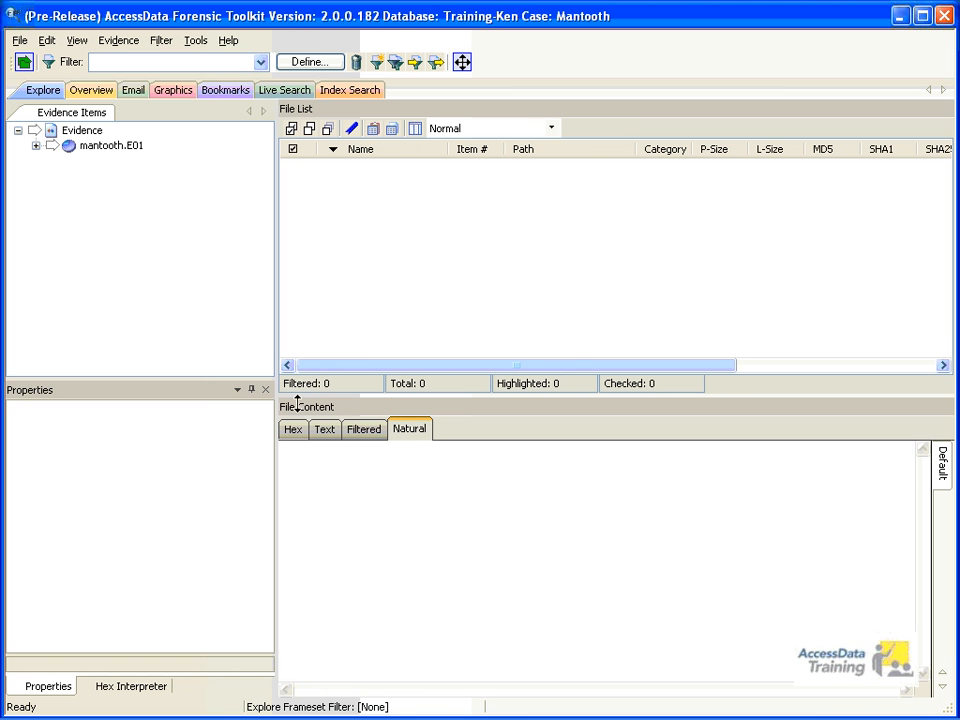
{"action": "left_click", "coordinate": [86, 40]}
{"action": "mouse_move", "coordinate": [100, 157]}
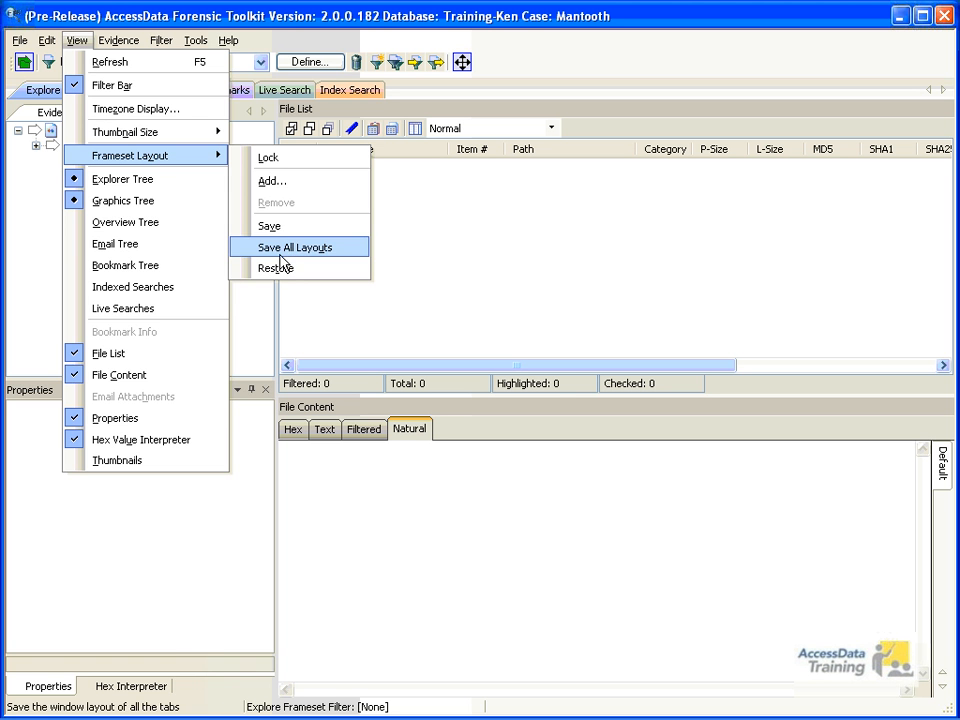
{"action": "left_click", "coordinate": [204, 567]}
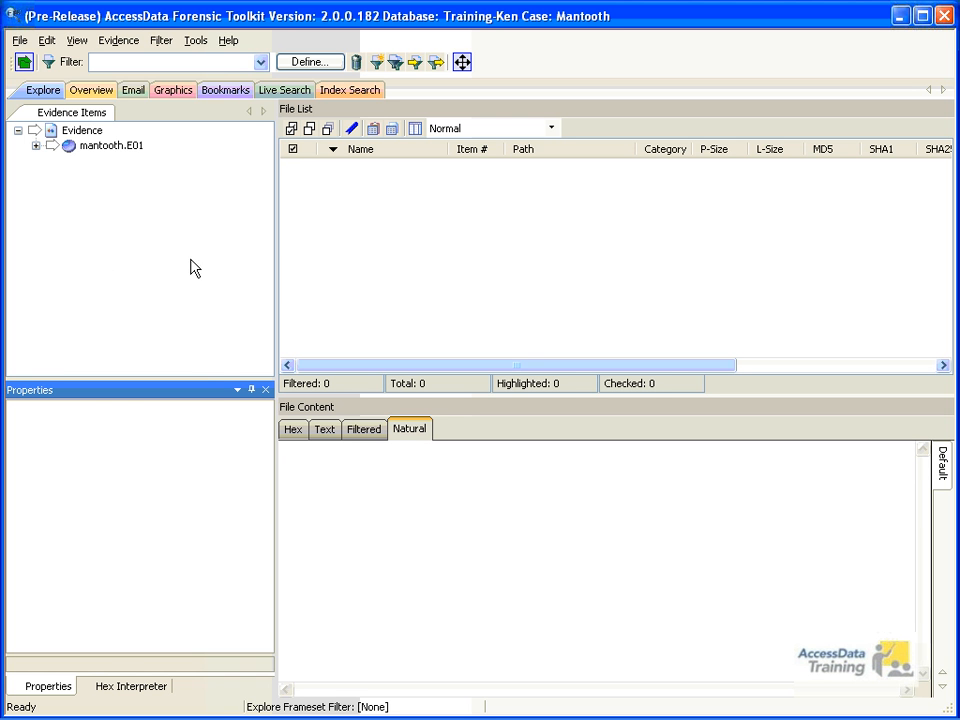
- Add a custom view to the frameset layout, named with the examiner's first name, and open it
{"action": "left_click", "coordinate": [75, 44]}
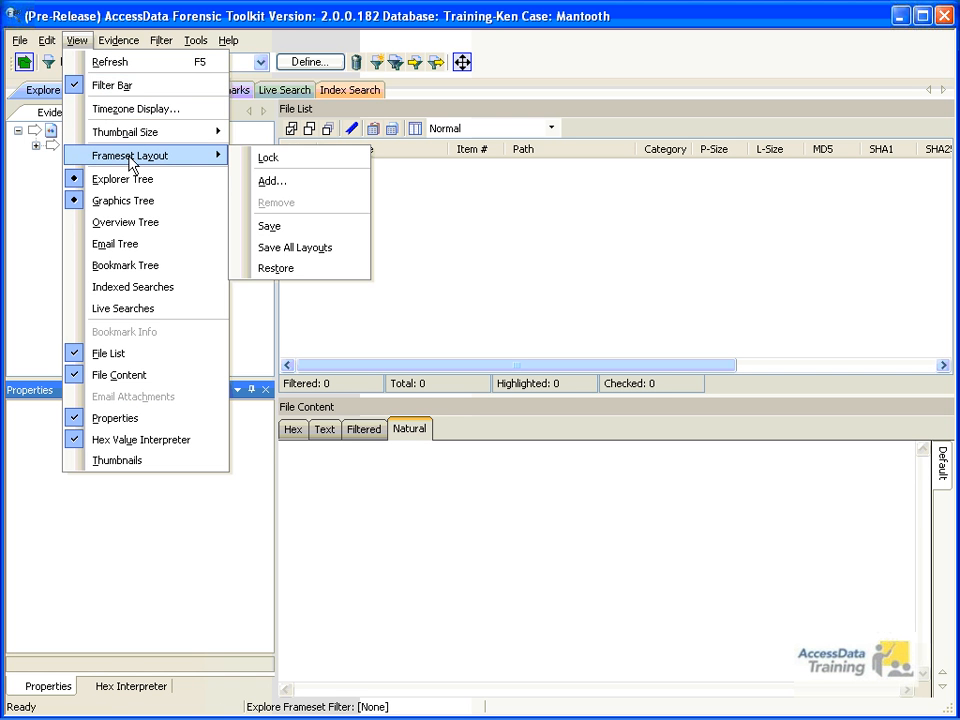
{"action": "left_click", "coordinate": [267, 181]}
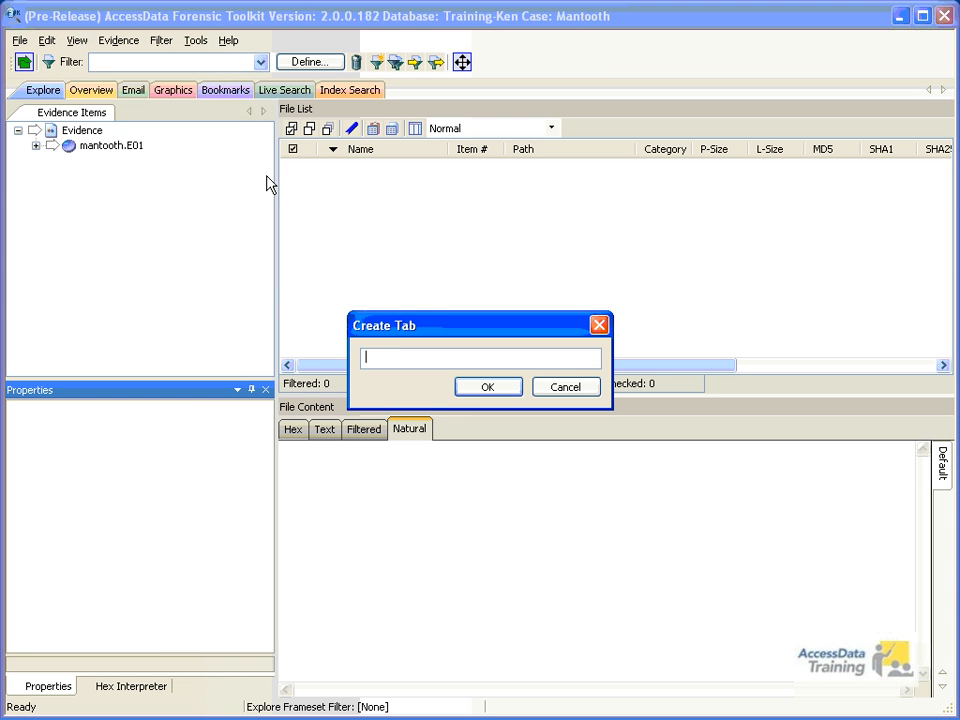
{"action": "left_click", "coordinate": [467, 388]}
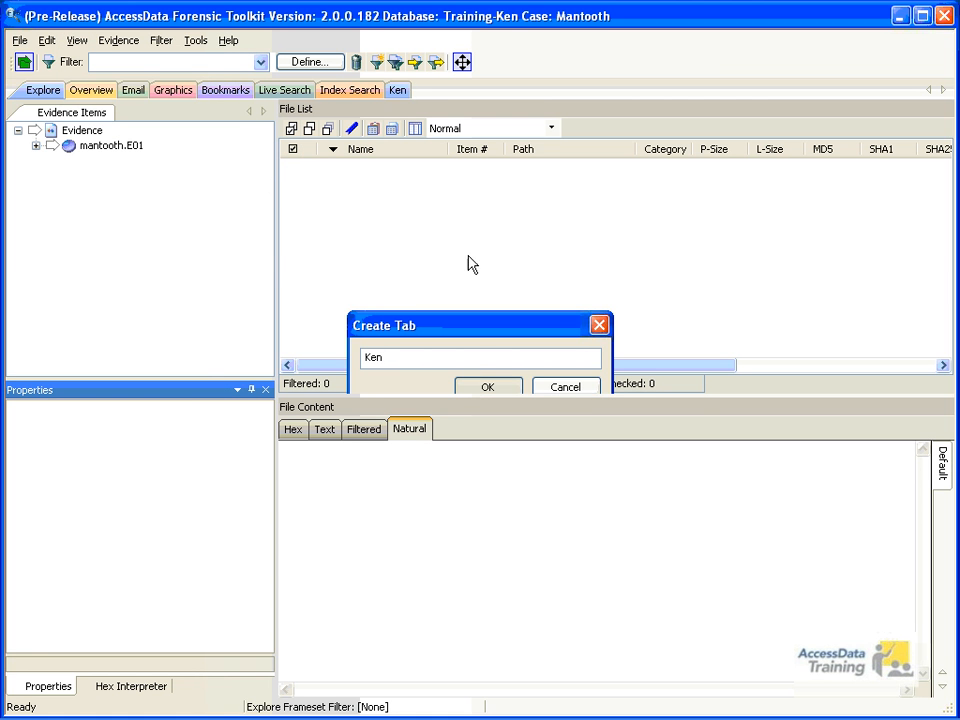
{"action": "left_click", "coordinate": [406, 92]}
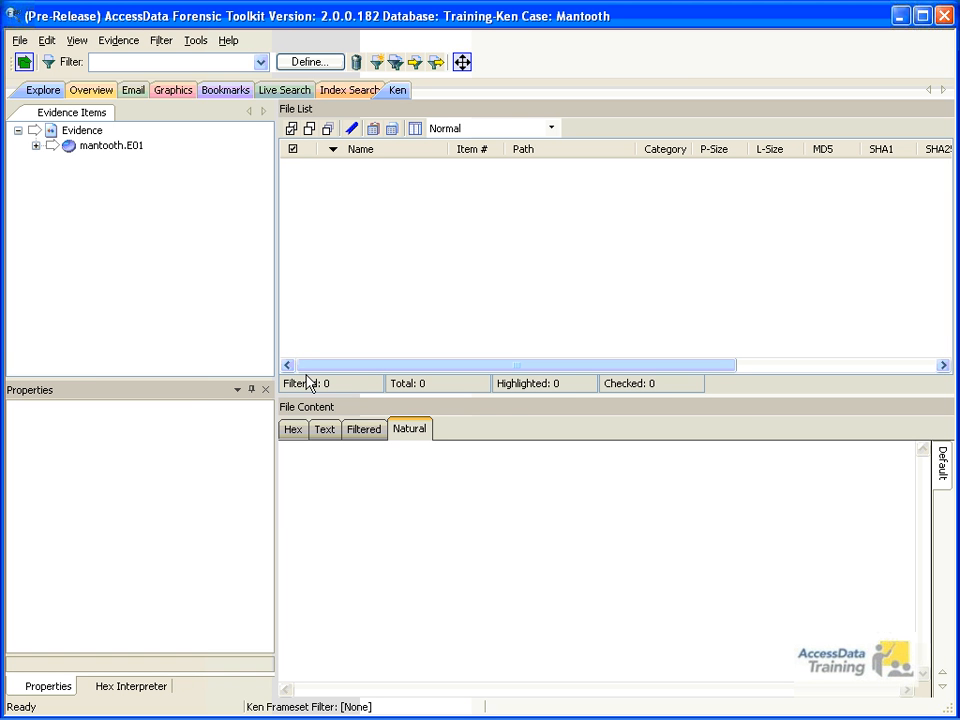
- In the Explore view, expand mantooth.E01 down to the [root] folder of Partition 1, and widen the Evidence Items pane
{"action": "left_click", "coordinate": [40, 88]}
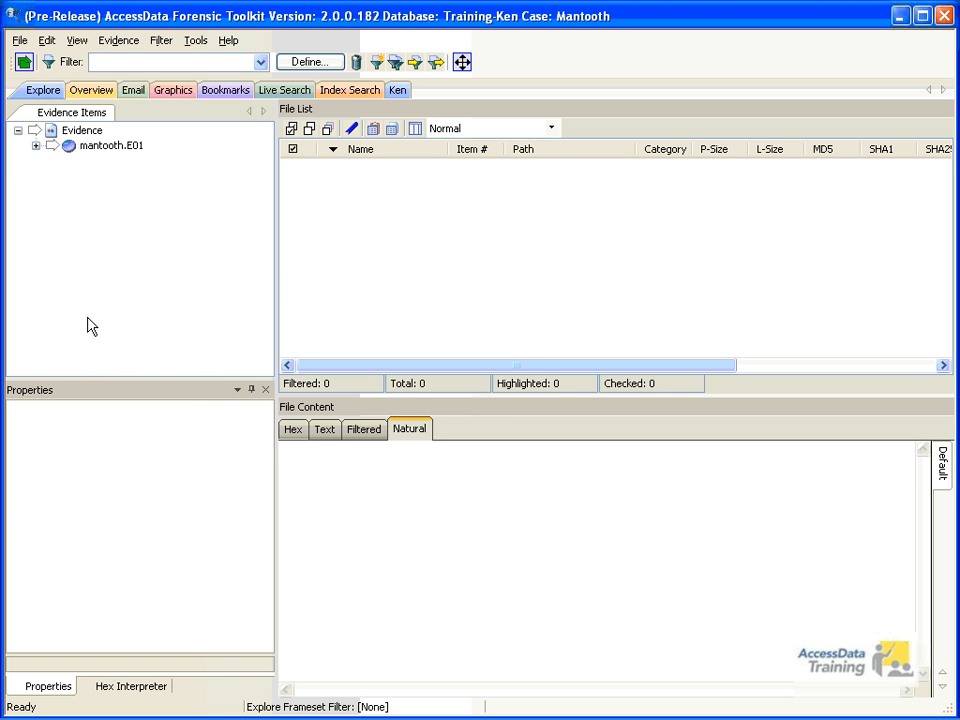
{"action": "left_click", "coordinate": [36, 145]}
{"action": "left_click", "coordinate": [54, 160]}
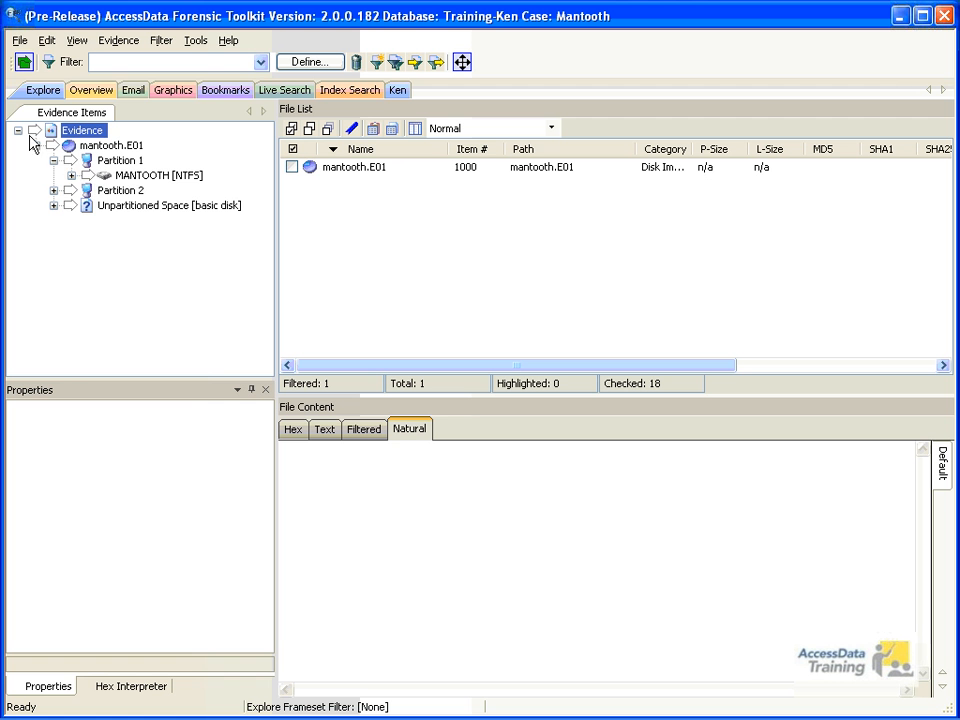
{"action": "left_click", "coordinate": [71, 175]}
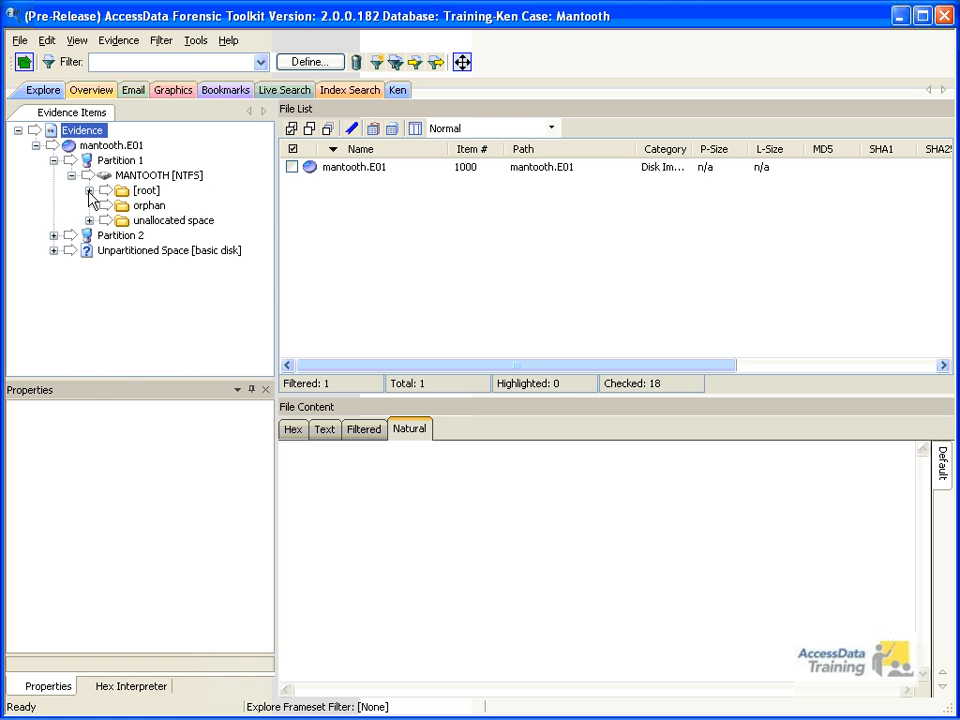
{"action": "left_click", "coordinate": [89, 190]}
{"action": "left_click_drag", "start_coordinate": [277, 231], "coordinate": [328, 312]}
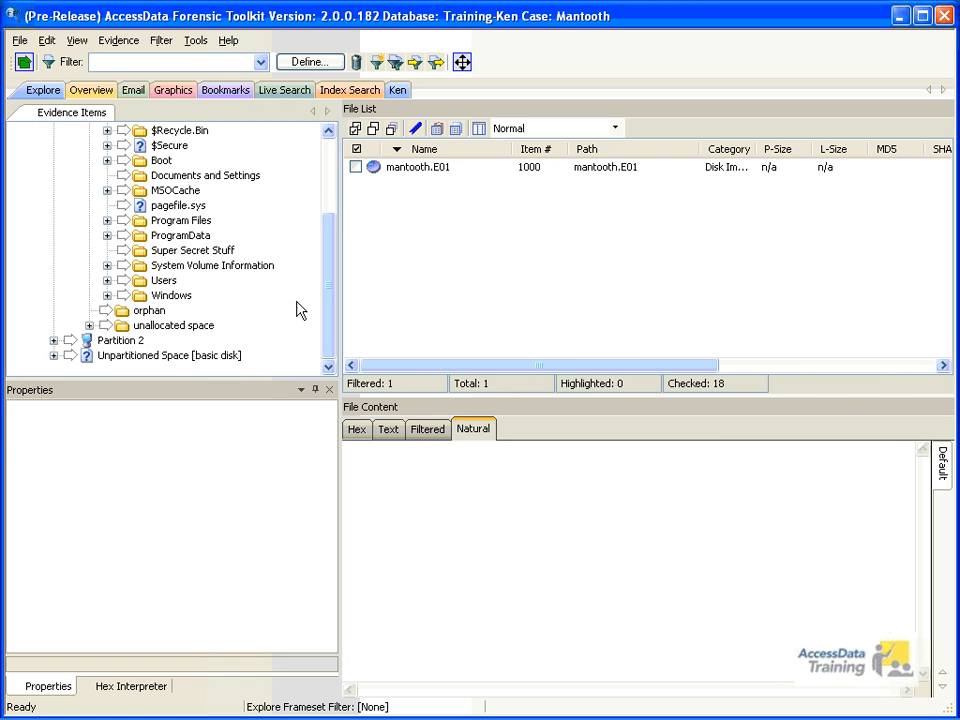
- Open the Documents folder inside the suspect's own folder under Users, and expand its subfolders in the evidence tree
{"action": "double_click", "coordinate": [160, 281]}
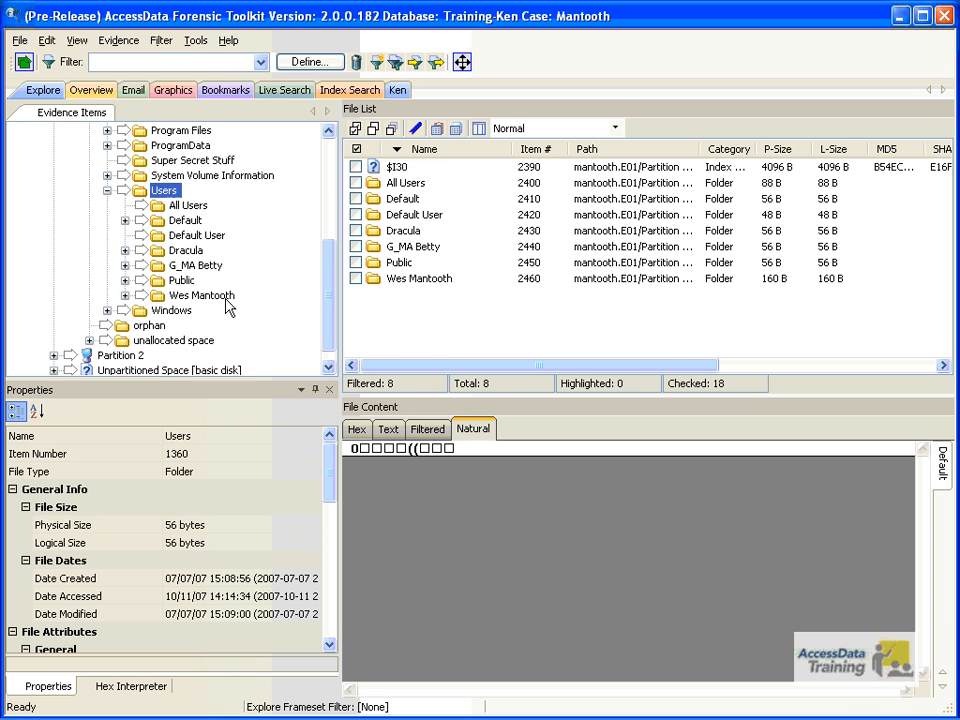
{"action": "double_click", "coordinate": [212, 284]}
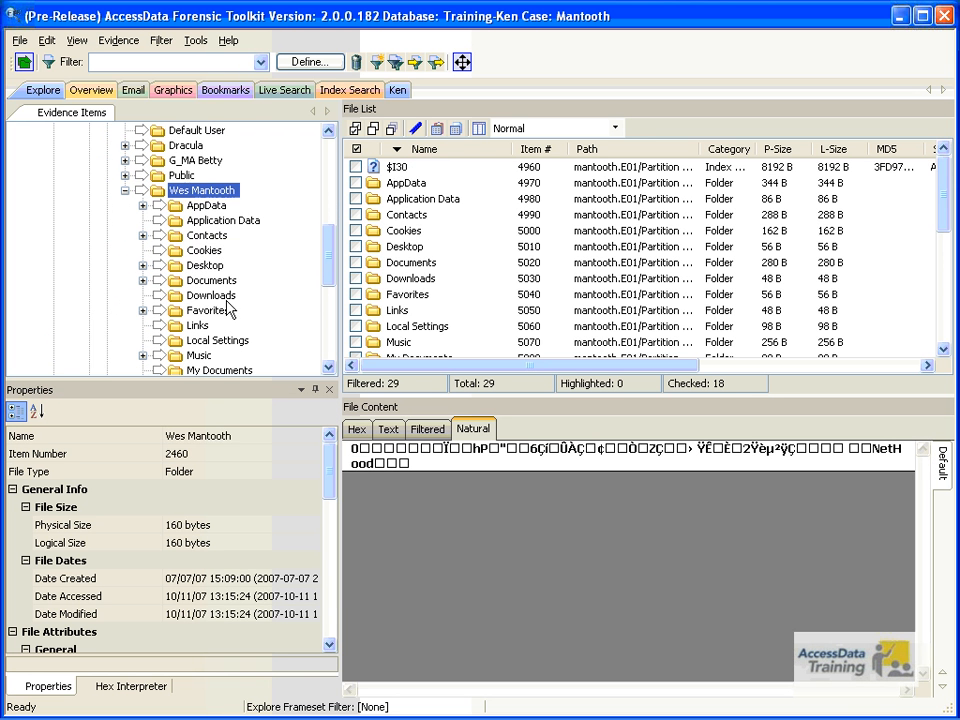
{"action": "left_click", "coordinate": [198, 284]}
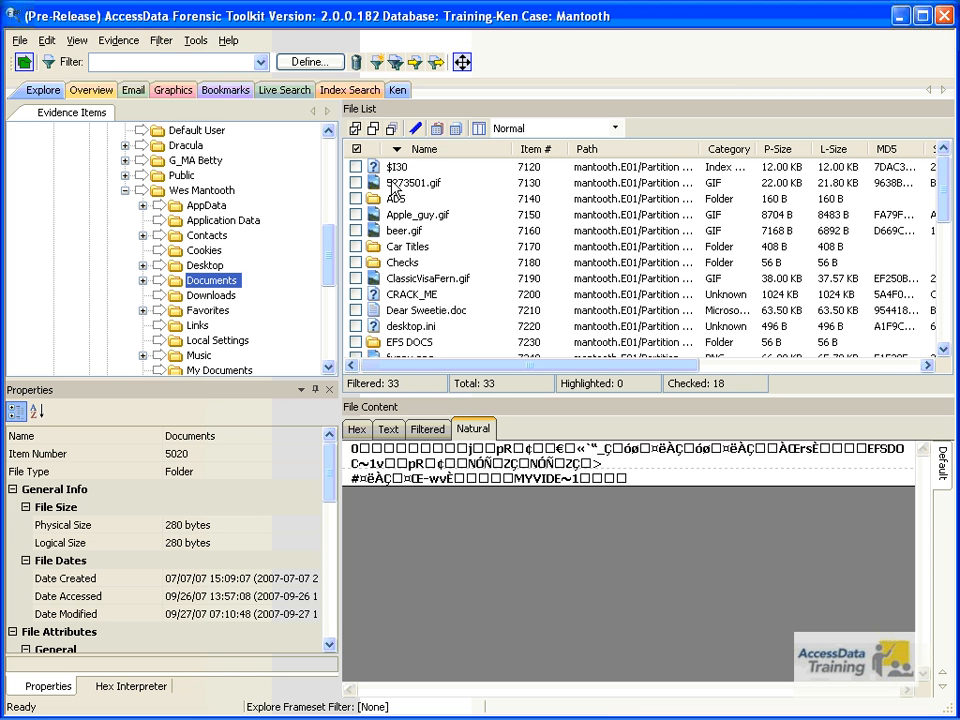
{"action": "left_click", "coordinate": [143, 280]}
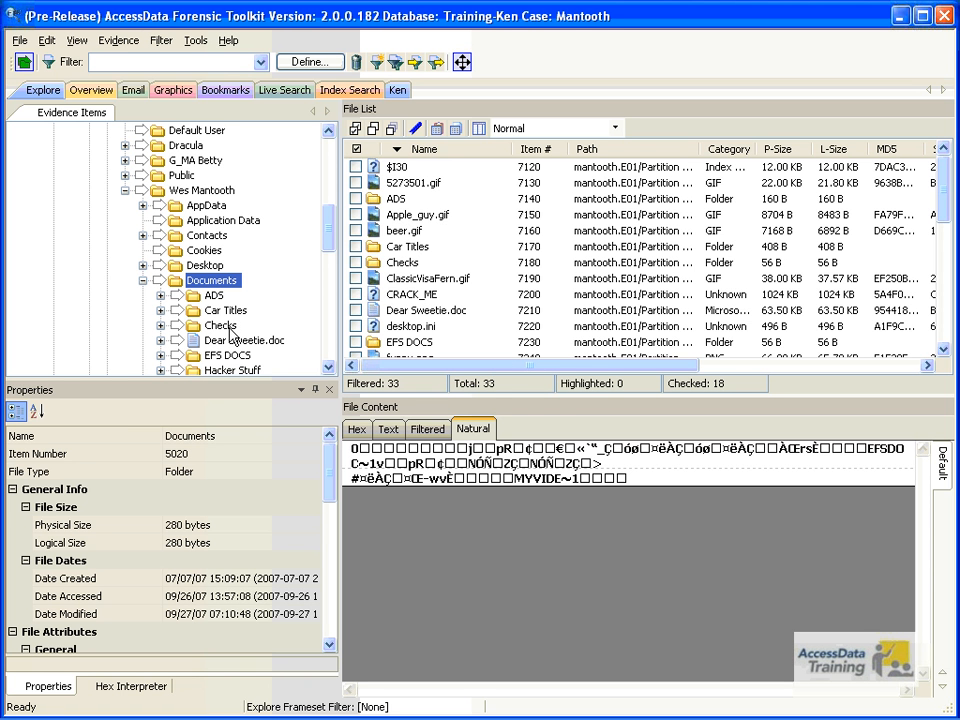
- Quick-pick the suspect's Documents folder to list the files of all its subfolders together, and check the marks on its parent folders
{"action": "left_click", "coordinate": [160, 283]}
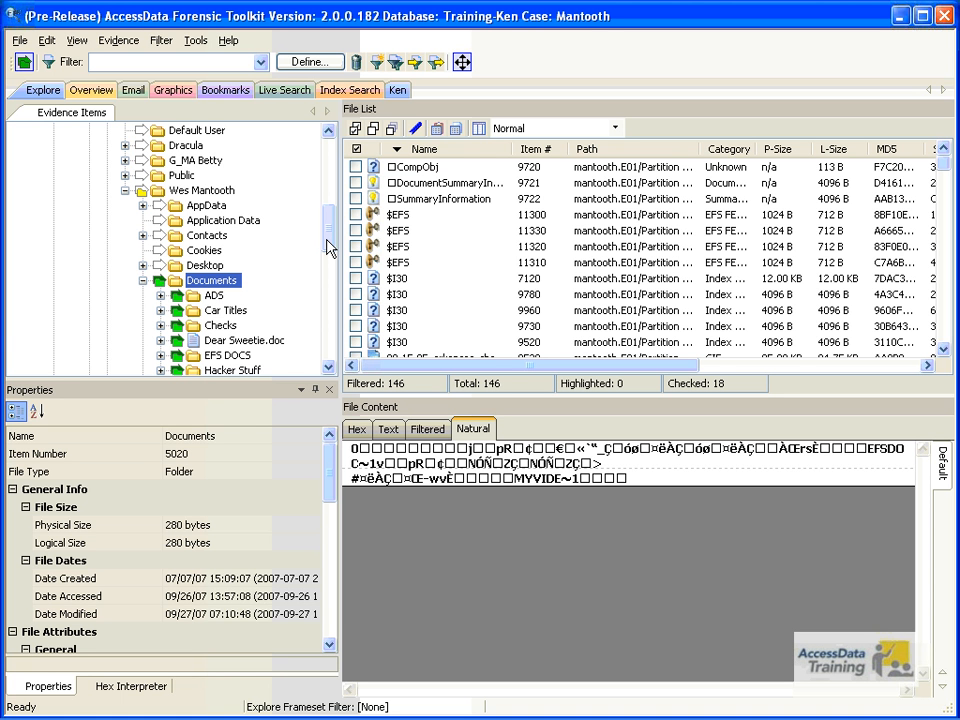
{"action": "scroll", "coordinate": [330, 247], "scroll_direction": "up", "scroll_amount": 3}
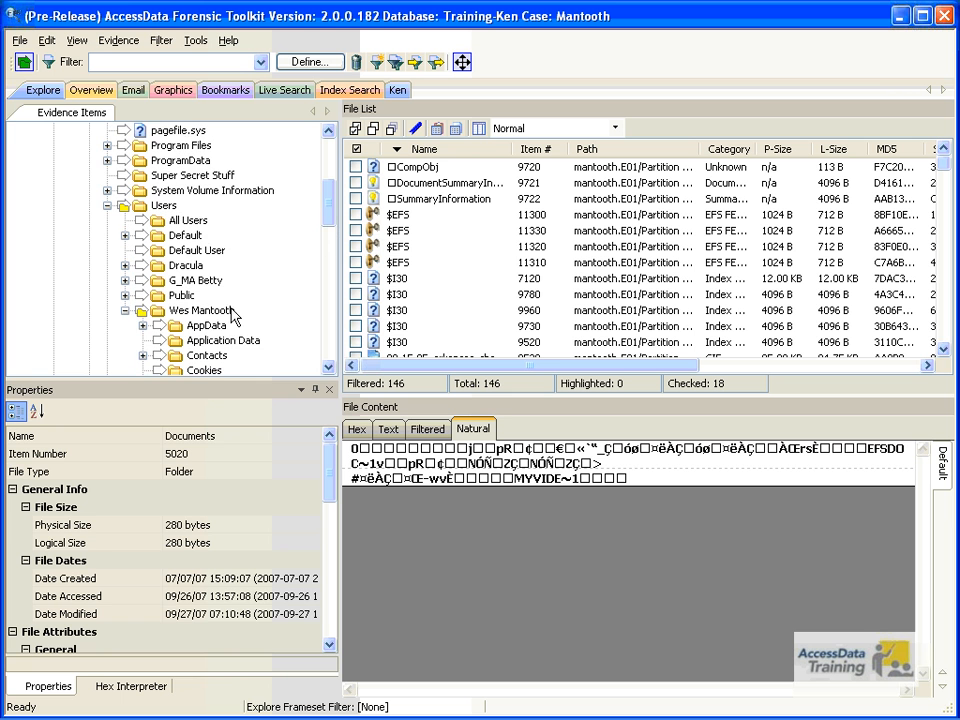
{"action": "scroll", "coordinate": [332, 225], "scroll_direction": "down", "scroll_amount": 1}
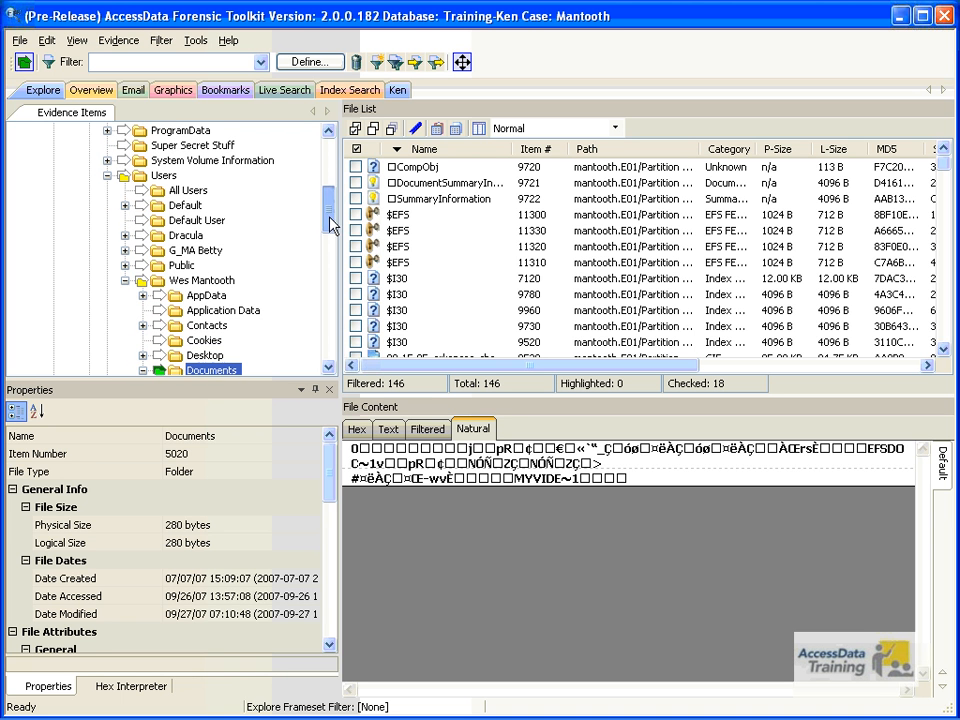
- Quick-pick the Dracula folder under Users, expand it, and include all of its subfolders in the quick pick
{"action": "left_click", "coordinate": [146, 236]}
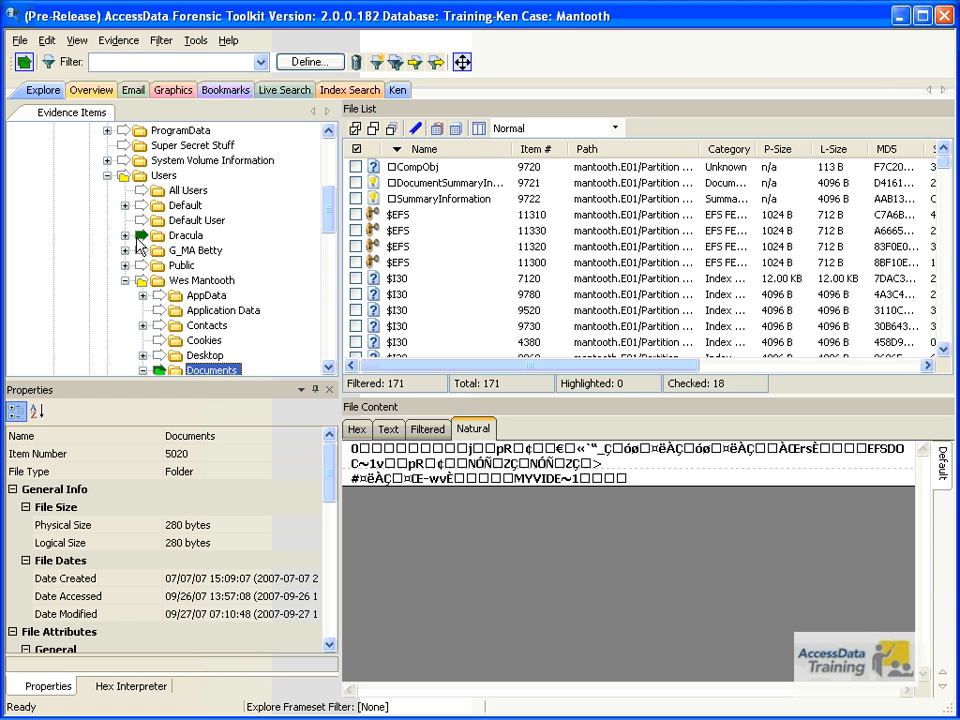
{"action": "left_click", "coordinate": [125, 236]}
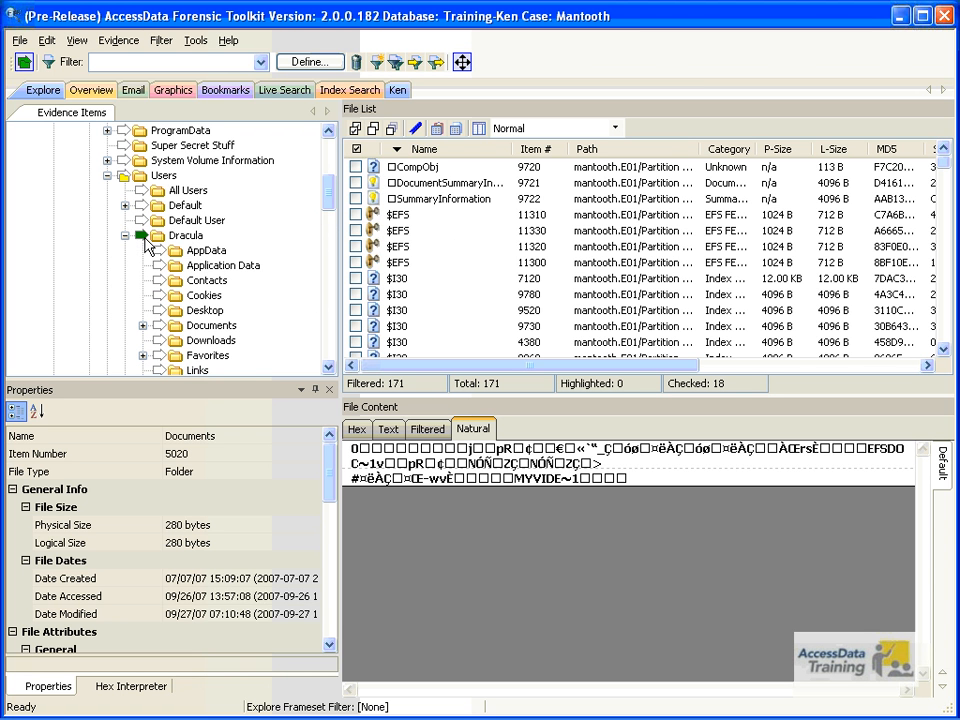
{"action": "left_click", "coordinate": [142, 238]}
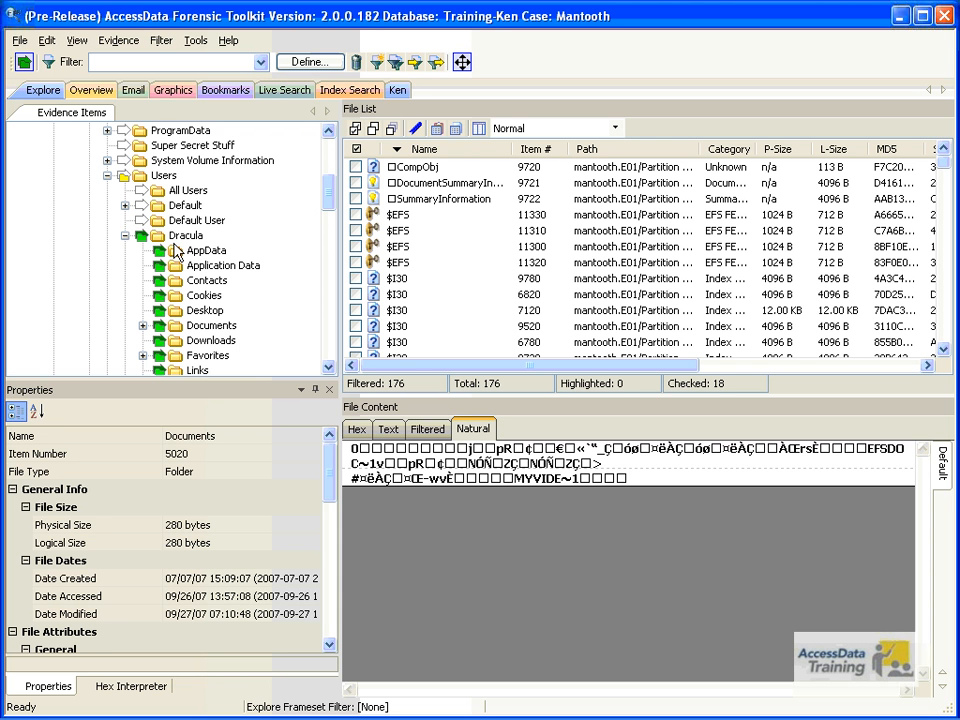
{"action": "left_click_drag", "start_coordinate": [328, 198], "coordinate": [332, 266]}
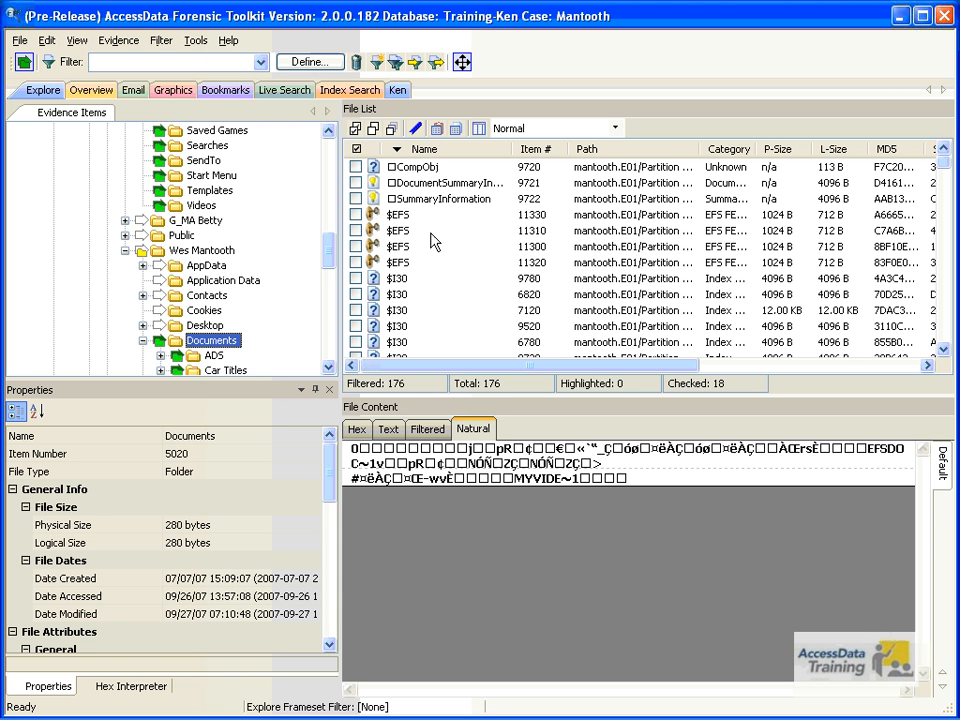
- Add the Default, All Users and System Volume Information folders to the quick picks
{"action": "left_click_drag", "start_coordinate": [337, 247], "coordinate": [335, 183]}
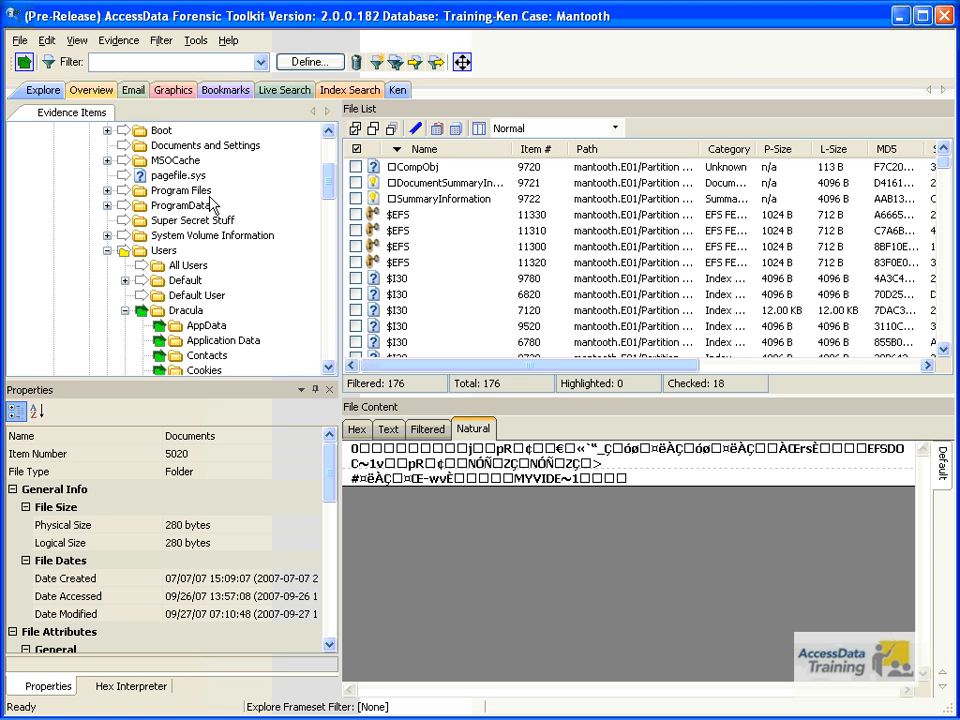
{"action": "left_click", "coordinate": [142, 281]}
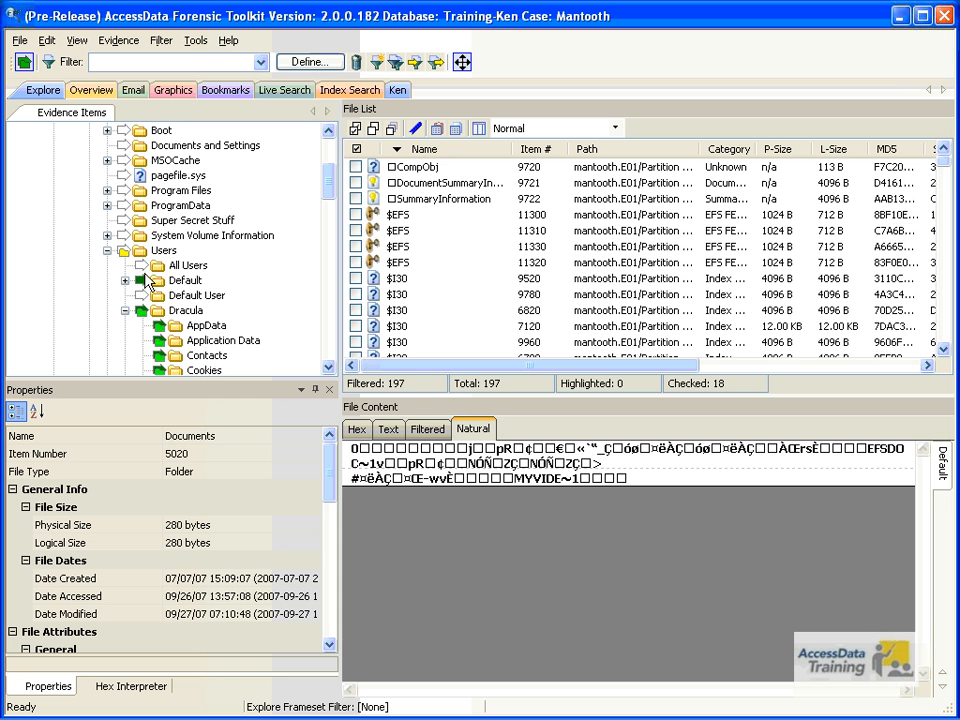
{"action": "left_click", "coordinate": [142, 266]}
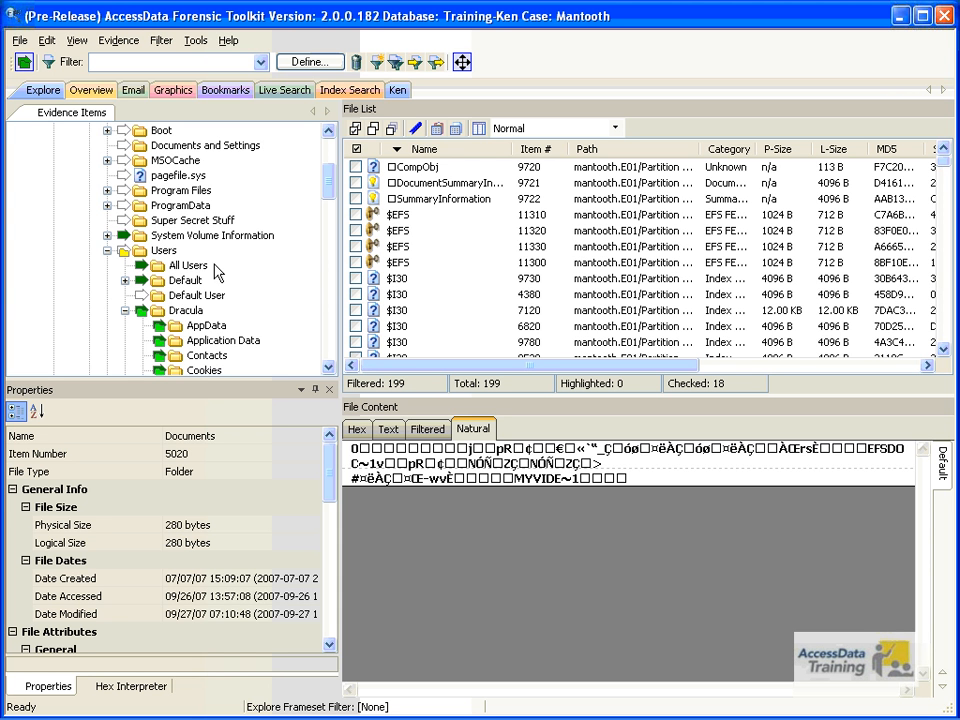
- Quick-pick the top-level Evidence item to list every file in the case together
{"action": "left_click_drag", "start_coordinate": [328, 190], "coordinate": [323, 170]}
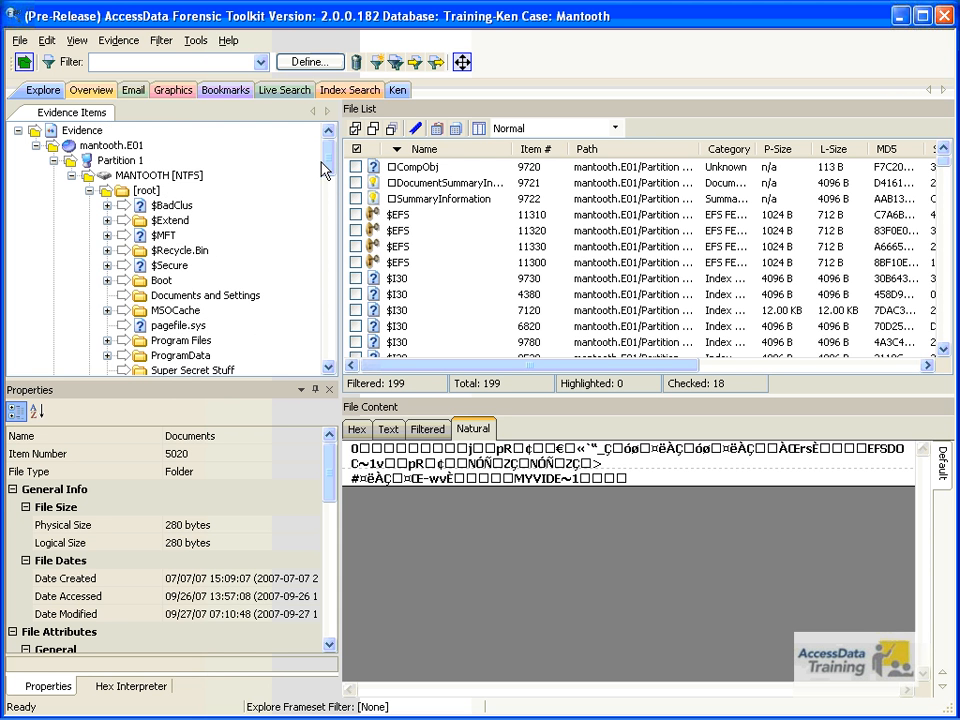
{"action": "left_click", "coordinate": [36, 131]}
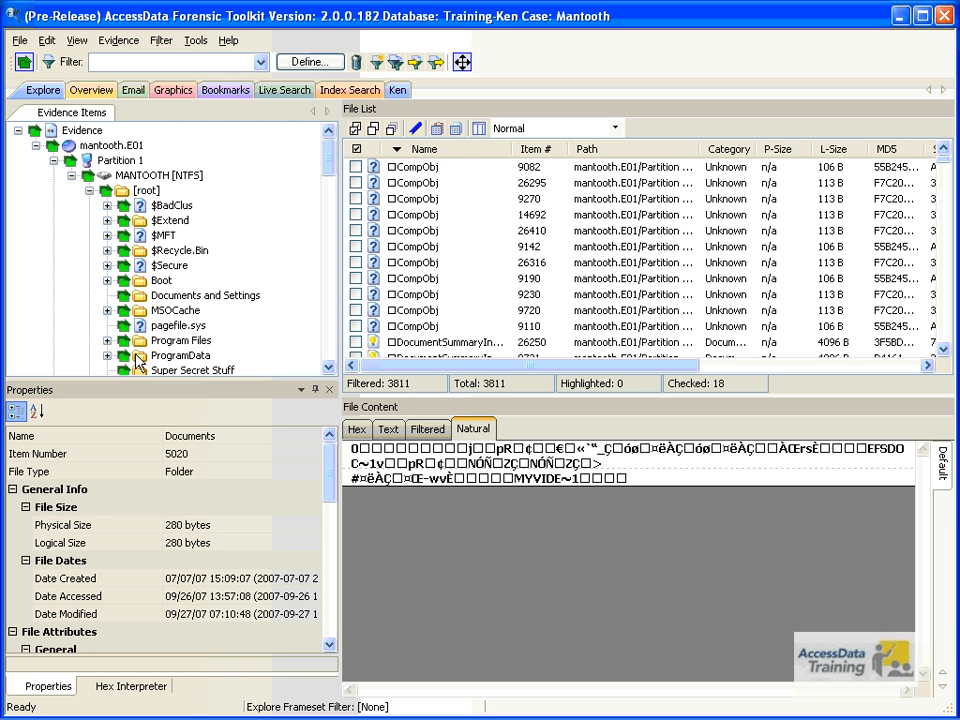
{"action": "mouse_move", "coordinate": [331, 155]}
{"action": "left_mouse_down"}
{"action": "mouse_move", "coordinate": [331, 340]}
{"action": "mouse_move", "coordinate": [321, 254]}
{"action": "mouse_move", "coordinate": [326, 148]}
{"action": "left_mouse_up"}
- Exclude the suspect's Documents folder and its subfolders from the quick pick
{"action": "left_click_drag", "start_coordinate": [333, 170], "coordinate": [331, 274]}
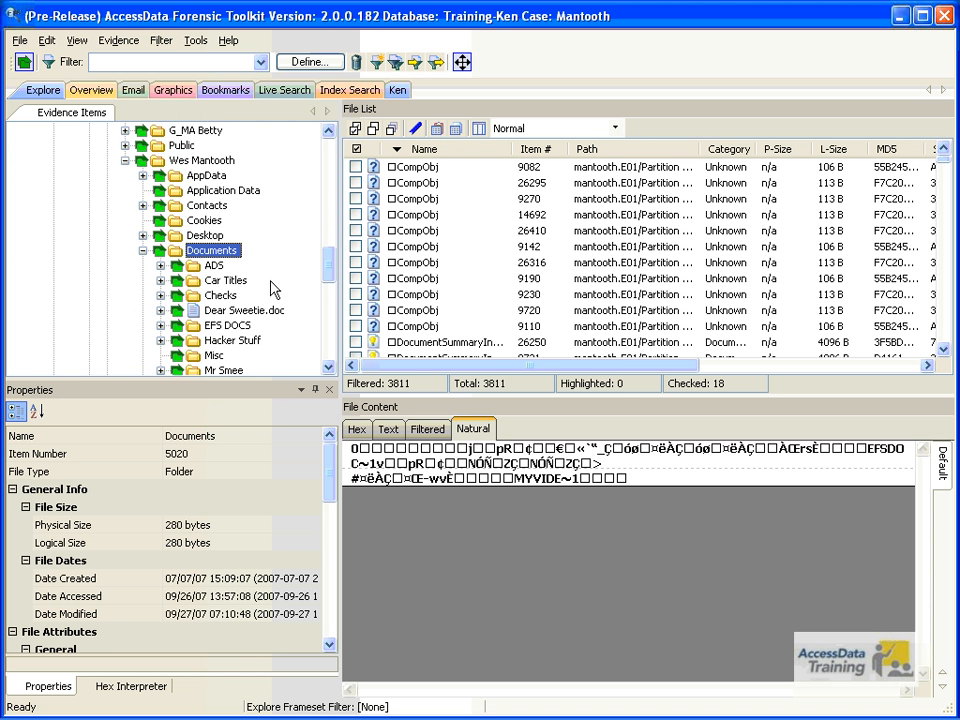
{"action": "left_click", "coordinate": [158, 251]}
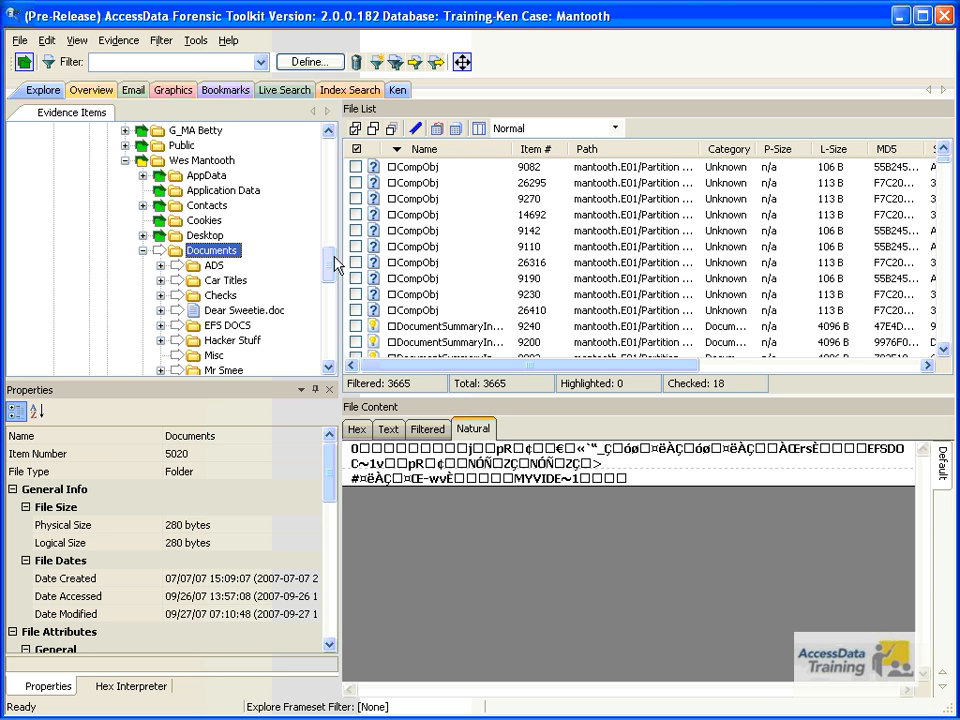
{"action": "scroll", "coordinate": [324, 265], "scroll_direction": "up", "scroll_amount": 2}
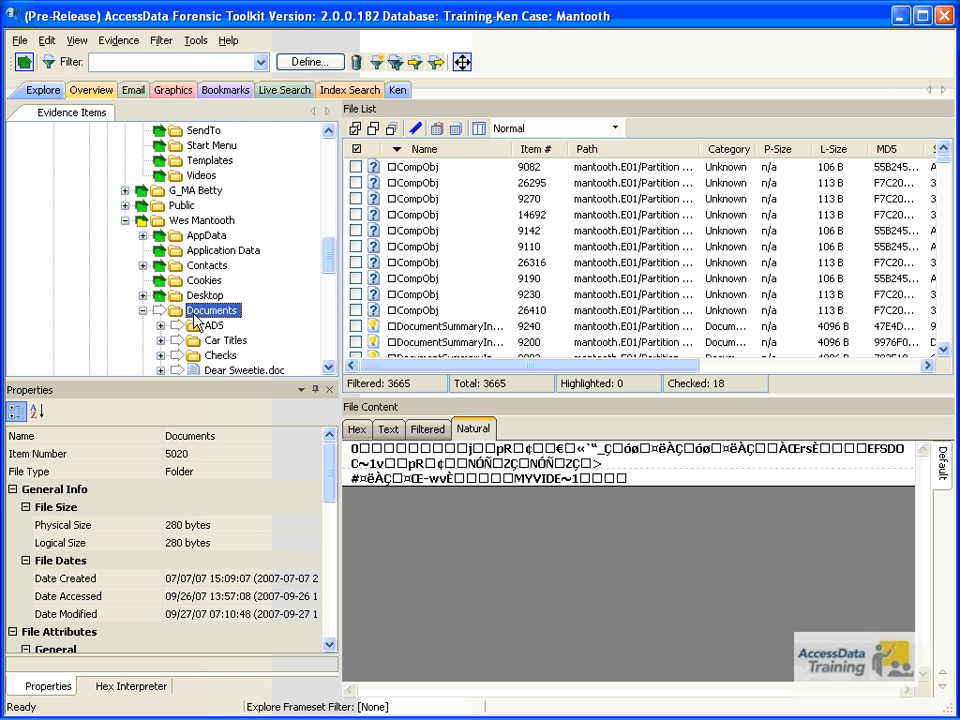
- Quick-pick the entire Evidence item again and collapse the MANTOOTH [NTFS] volume
{"action": "left_click_drag", "start_coordinate": [335, 268], "coordinate": [64, 146]}
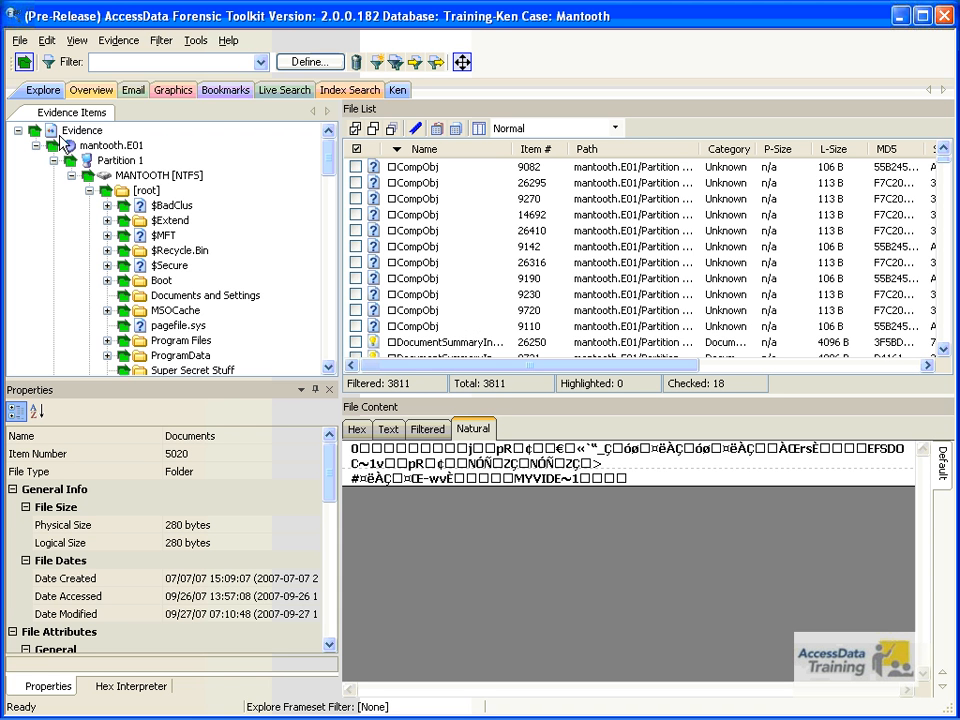
{"action": "mouse_move", "coordinate": [334, 166]}
{"action": "left_mouse_down"}
{"action": "mouse_move", "coordinate": [330, 345]}
{"action": "mouse_move", "coordinate": [338, 243]}
{"action": "mouse_move", "coordinate": [328, 171]}
{"action": "left_mouse_up"}
{"action": "left_click", "coordinate": [72, 176]}
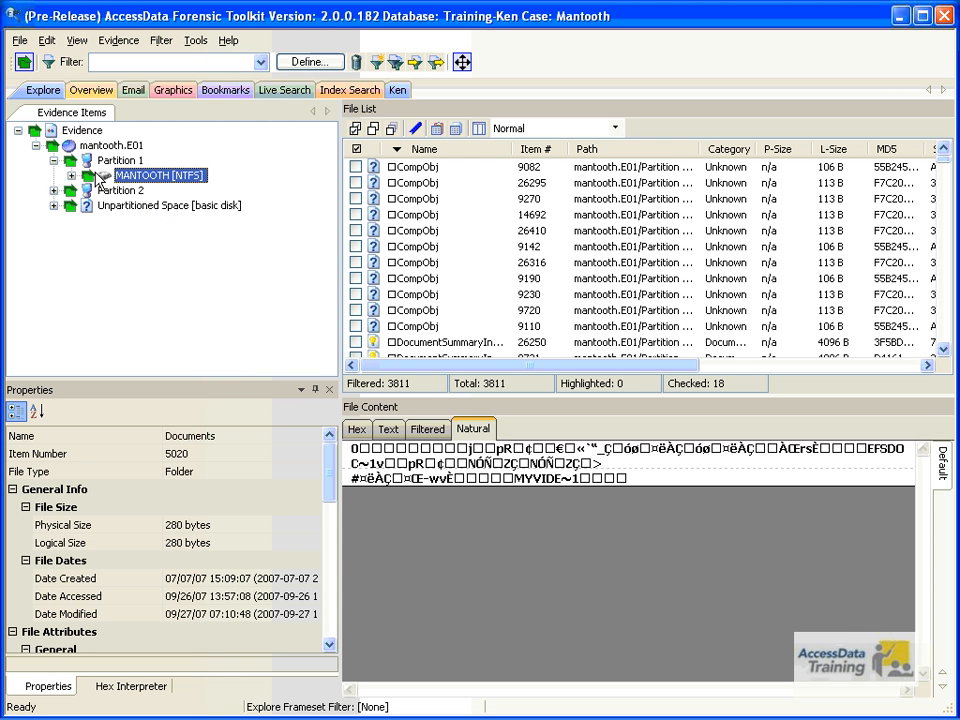
- Clear all quick picks, quick-pick only Partition 1, and expand the MANTOOTH [NTFS] volume to check its folders
{"action": "left_click", "coordinate": [37, 131]}
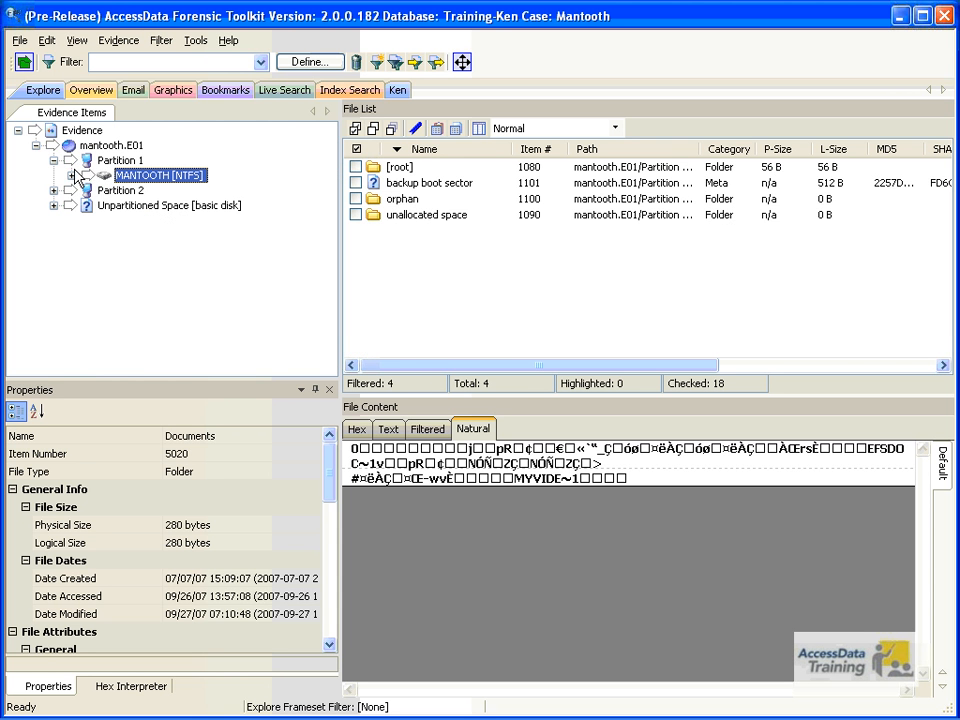
{"action": "left_click", "coordinate": [71, 164]}
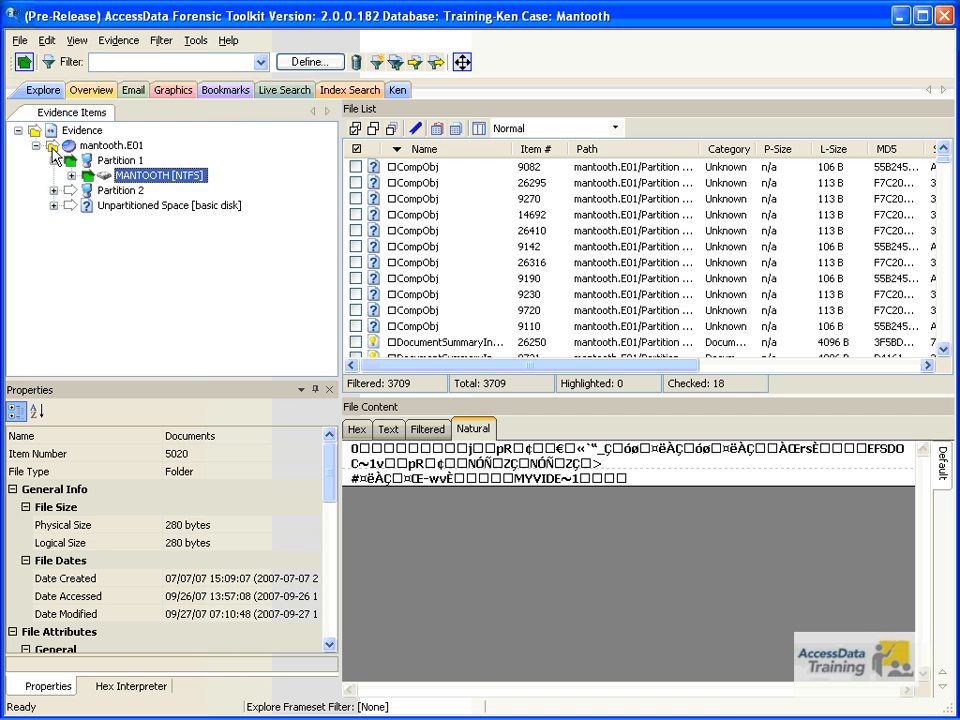
{"action": "left_click", "coordinate": [71, 175]}
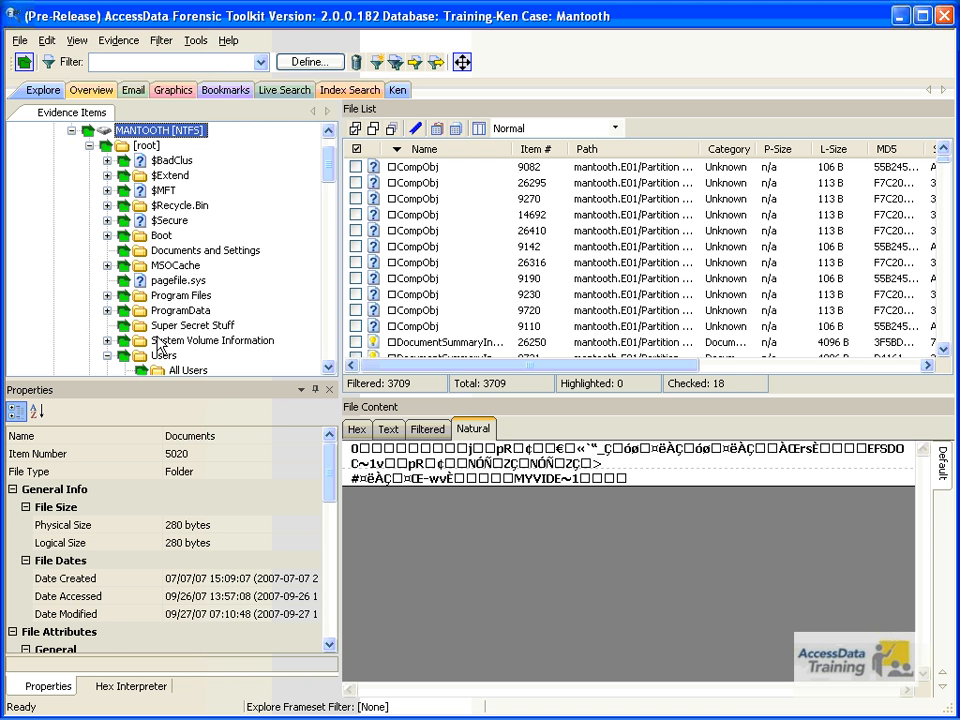
{"action": "scroll", "coordinate": [185, 200], "scroll_direction": "up", "scroll_amount": 1}
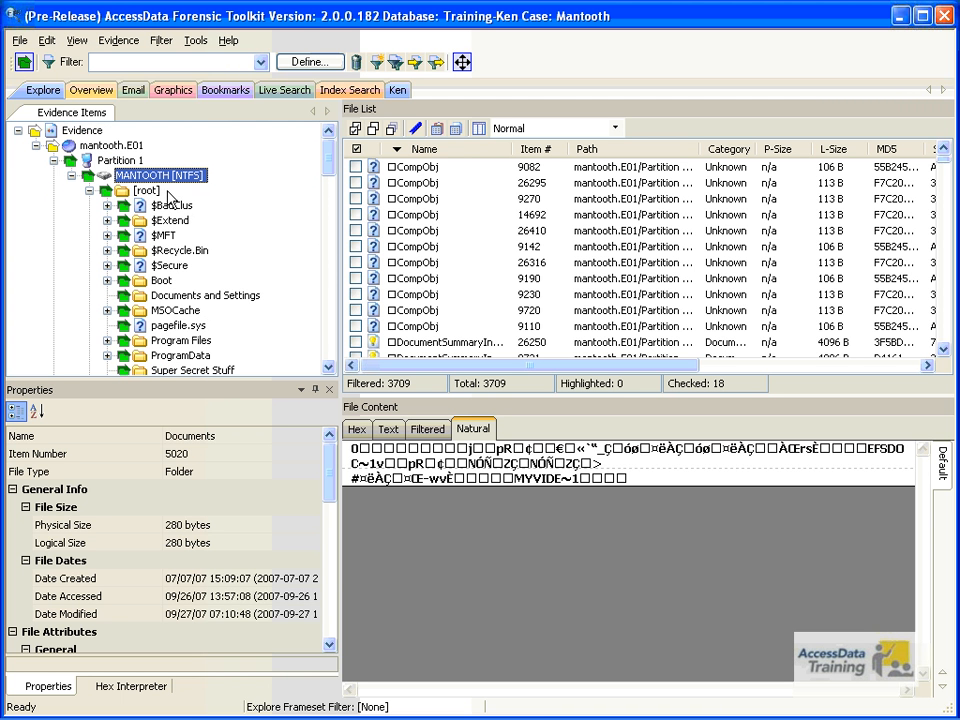
- Turn quick picks off and select the Users folder to list only its direct contents
{"action": "left_click", "coordinate": [24, 62]}
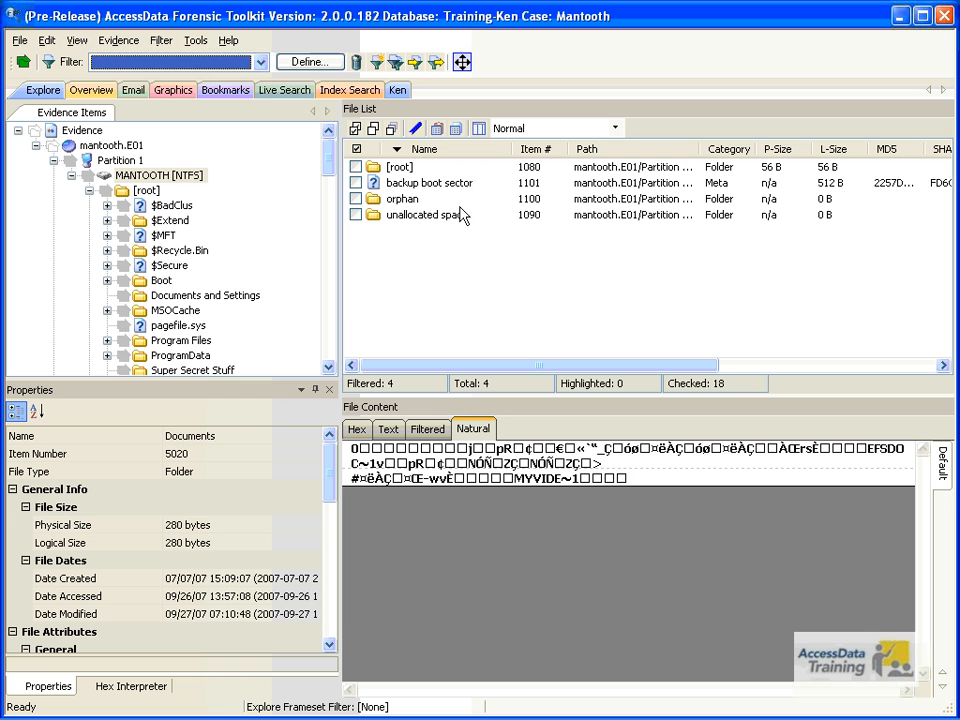
{"action": "scroll", "coordinate": [332, 172], "scroll_direction": "down", "scroll_amount": 3}
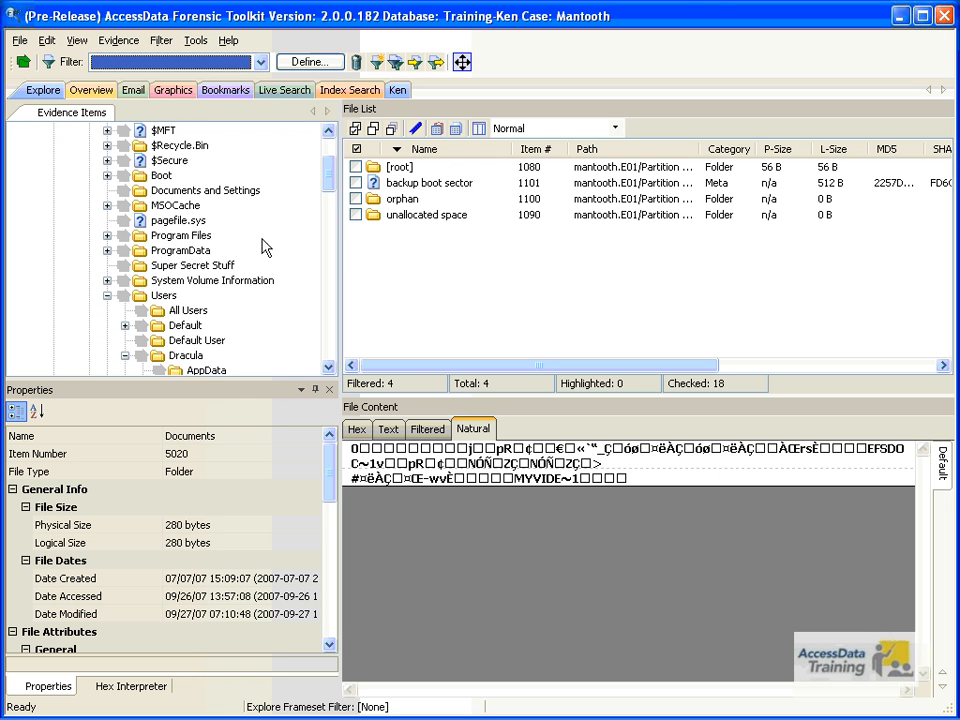
{"action": "left_click", "coordinate": [166, 296]}
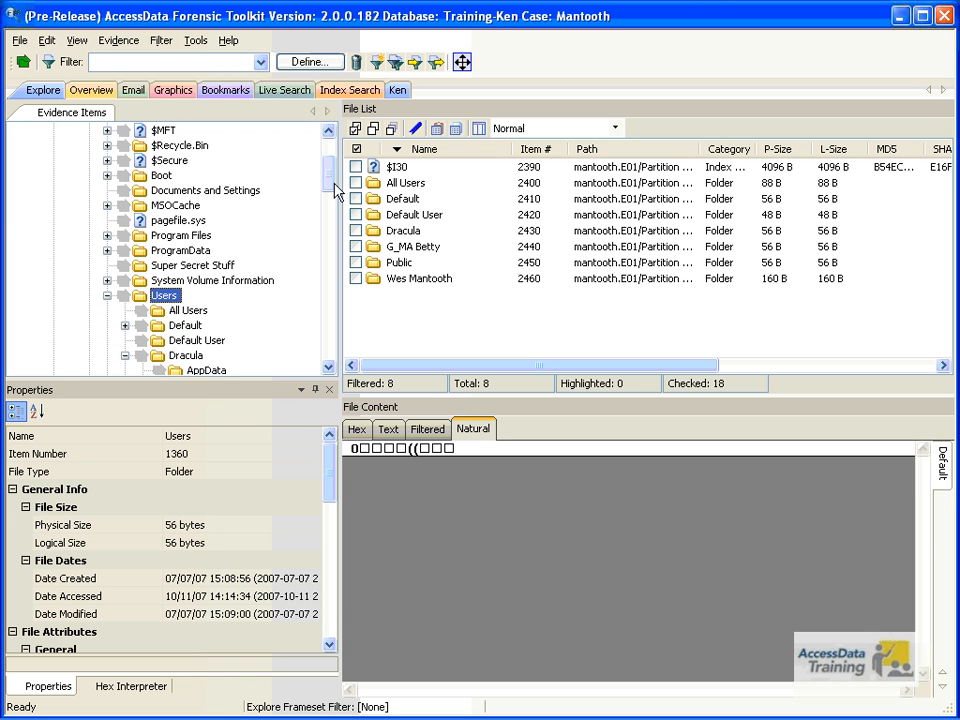
{"action": "left_click_drag", "start_coordinate": [334, 191], "coordinate": [332, 176]}
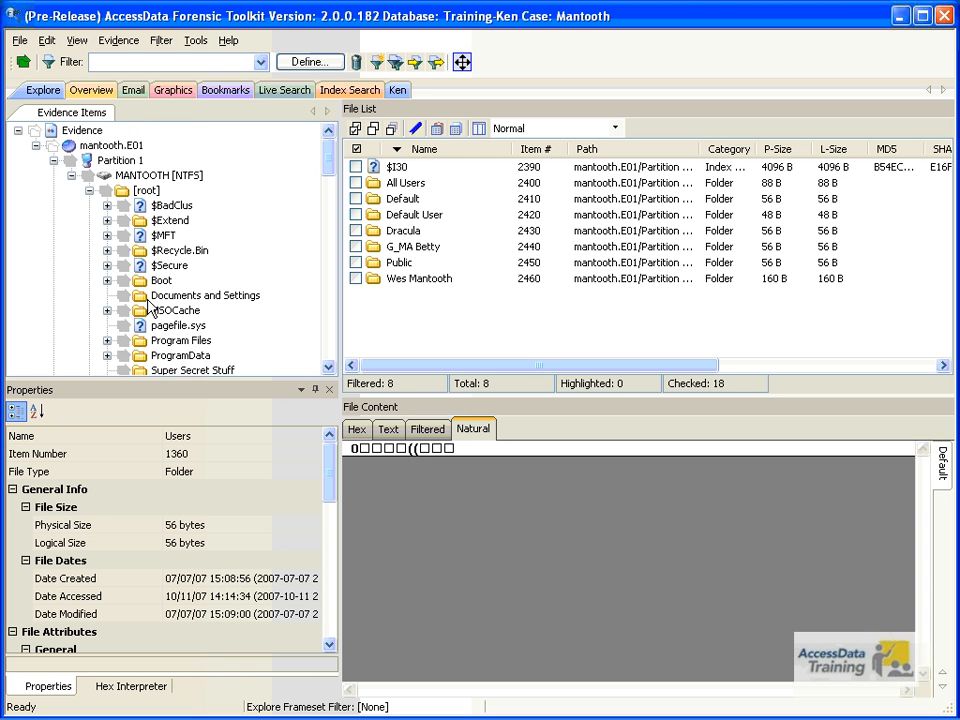
- Turn quick picks back on and include the whole Evidence tree
{"action": "left_click", "coordinate": [22, 63]}
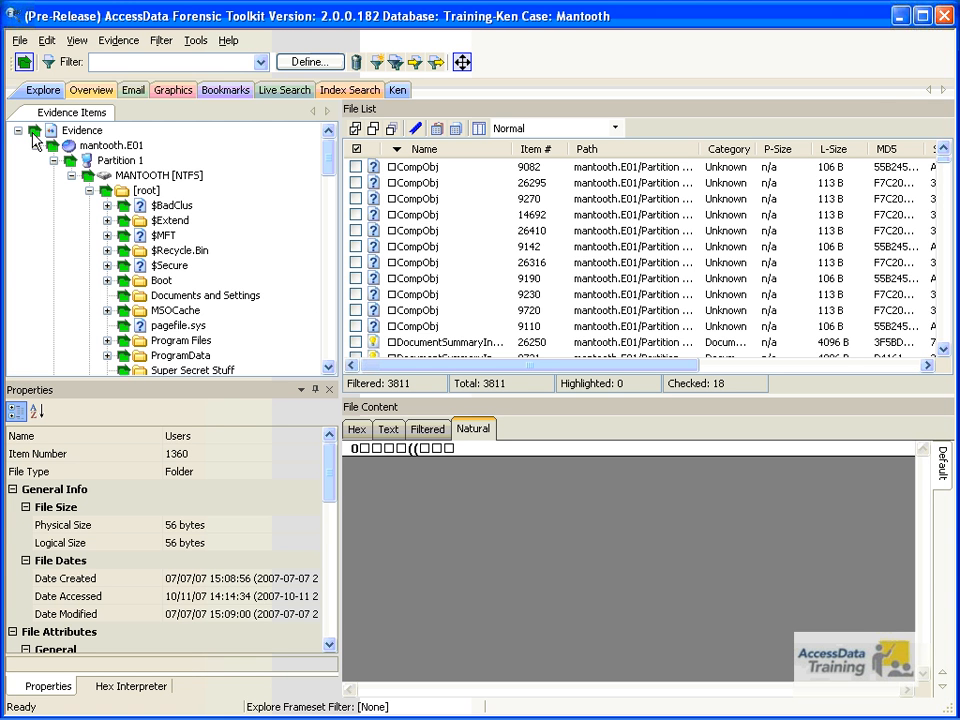
{"action": "mouse_move", "coordinate": [327, 158]}
{"action": "left_mouse_down"}
{"action": "mouse_move", "coordinate": [330, 183]}
{"action": "mouse_move", "coordinate": [333, 154]}
{"action": "left_mouse_up"}
- Compare the Hex Interpreter with the Properties pane, and leave the Hex Interpreter showing
{"action": "left_click", "coordinate": [113, 689]}
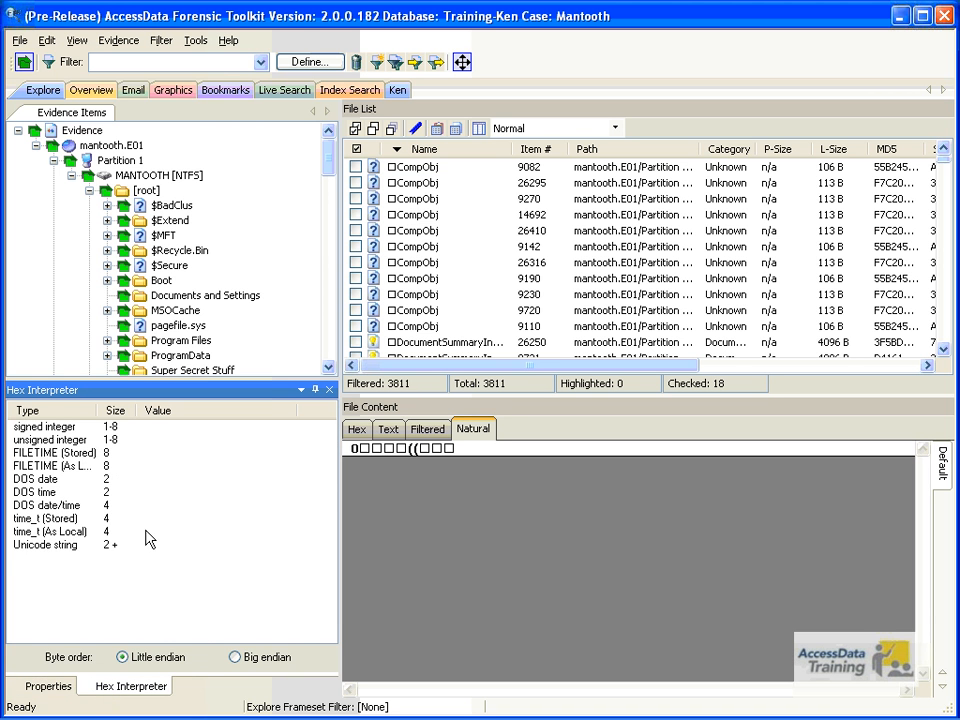
{"action": "left_click", "coordinate": [46, 688]}
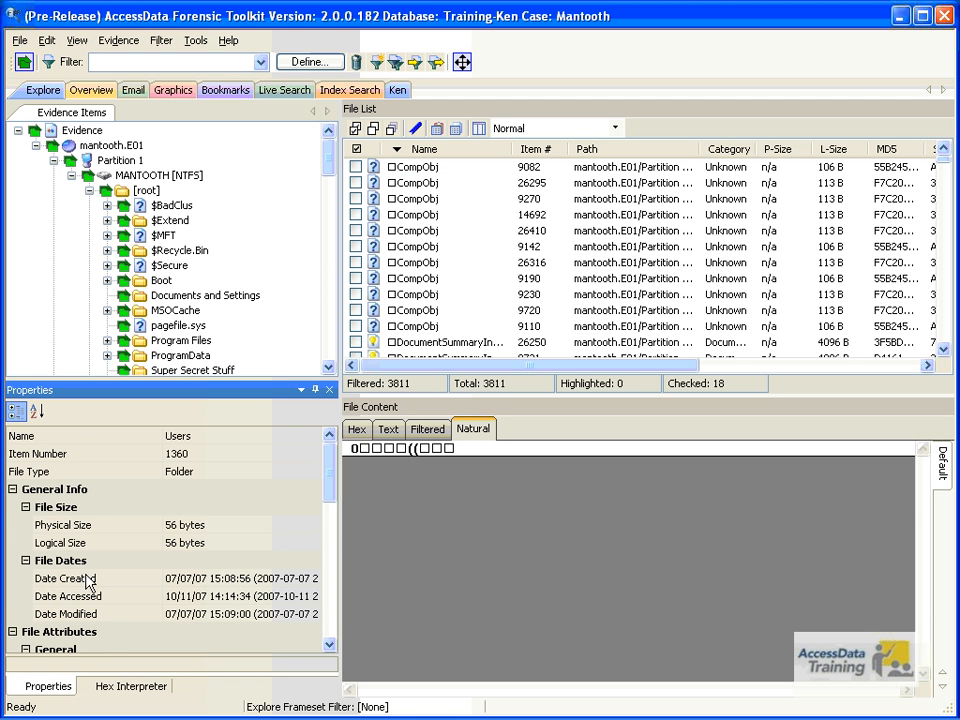
{"action": "left_click", "coordinate": [140, 687]}
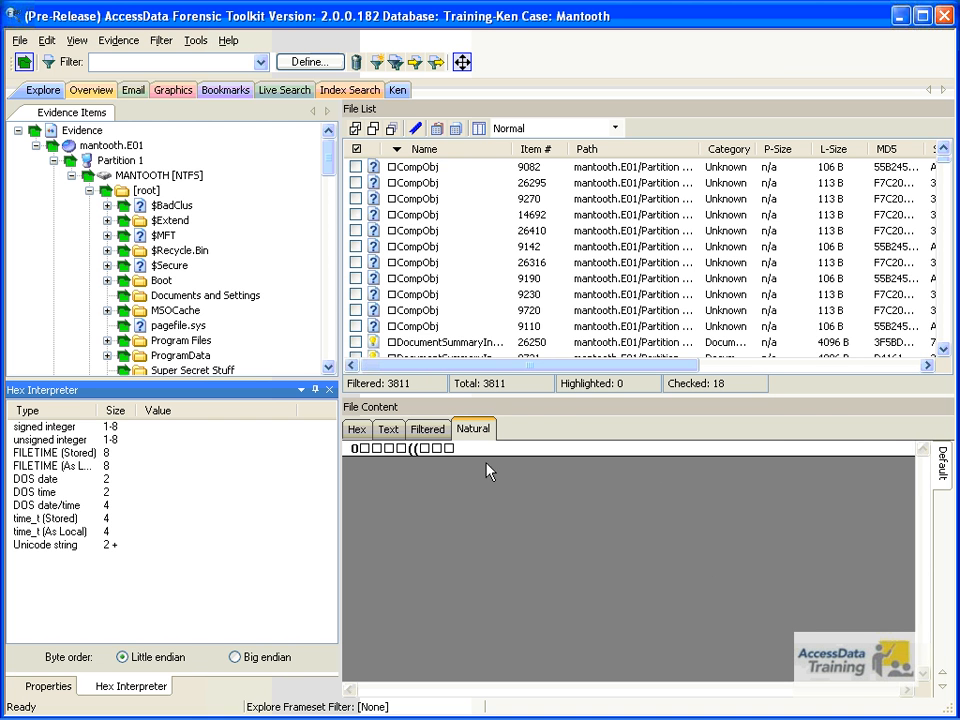
- View the file content as Hex, Text, Filtered and Natural, checking the available text encodings and keeping ANSI (8-bit)
{"action": "left_click", "coordinate": [357, 429]}
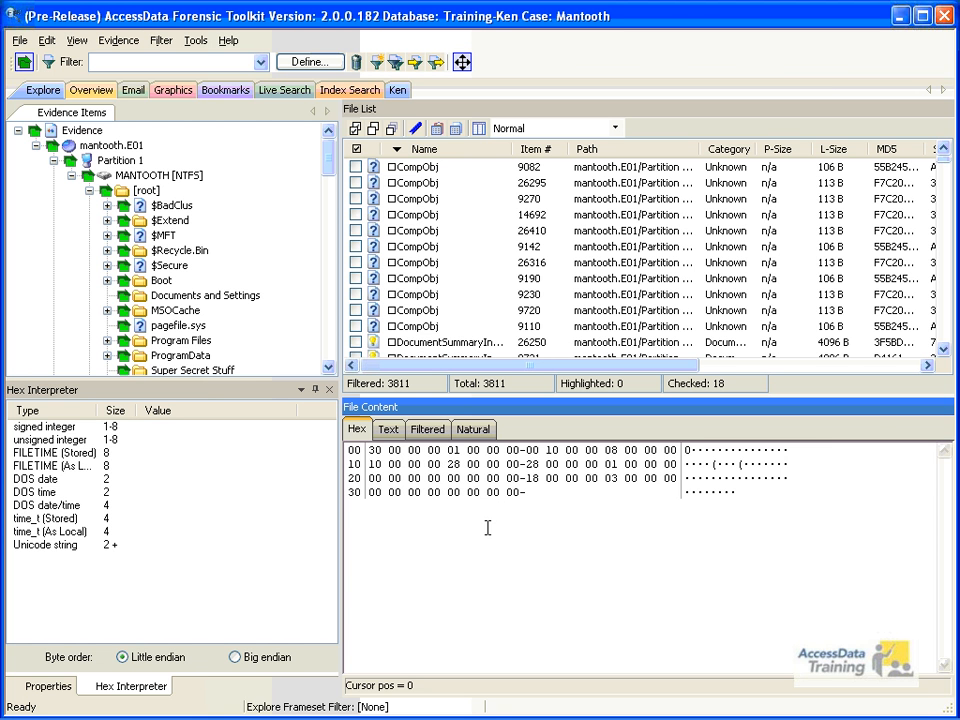
{"action": "left_click", "coordinate": [388, 429]}
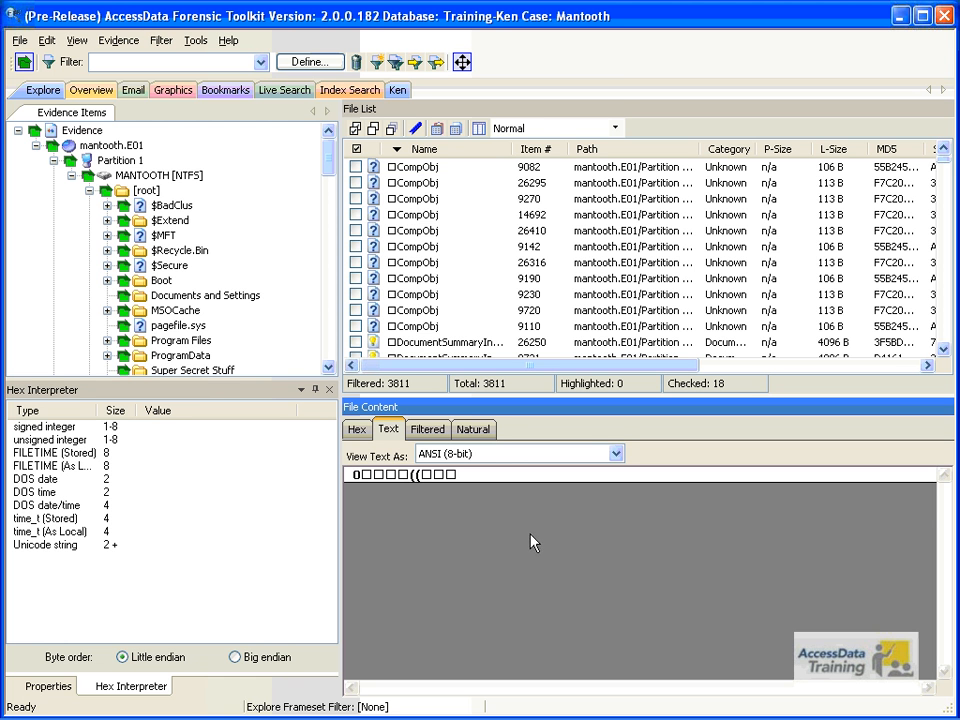
{"action": "left_click", "coordinate": [616, 453]}
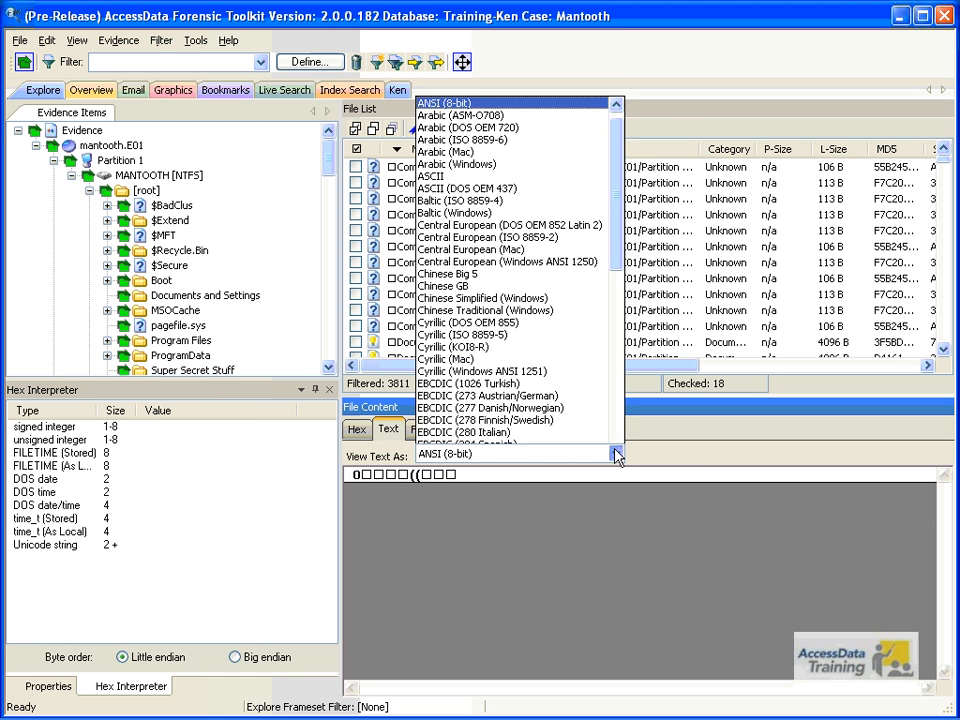
{"action": "left_click", "coordinate": [563, 455]}
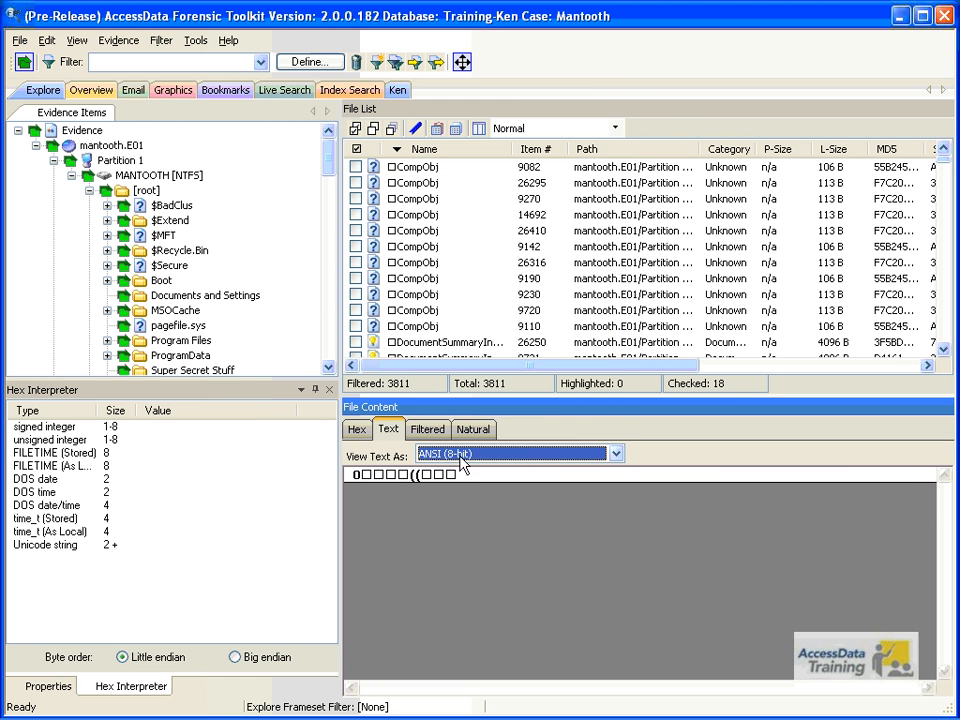
{"action": "left_click", "coordinate": [428, 429]}
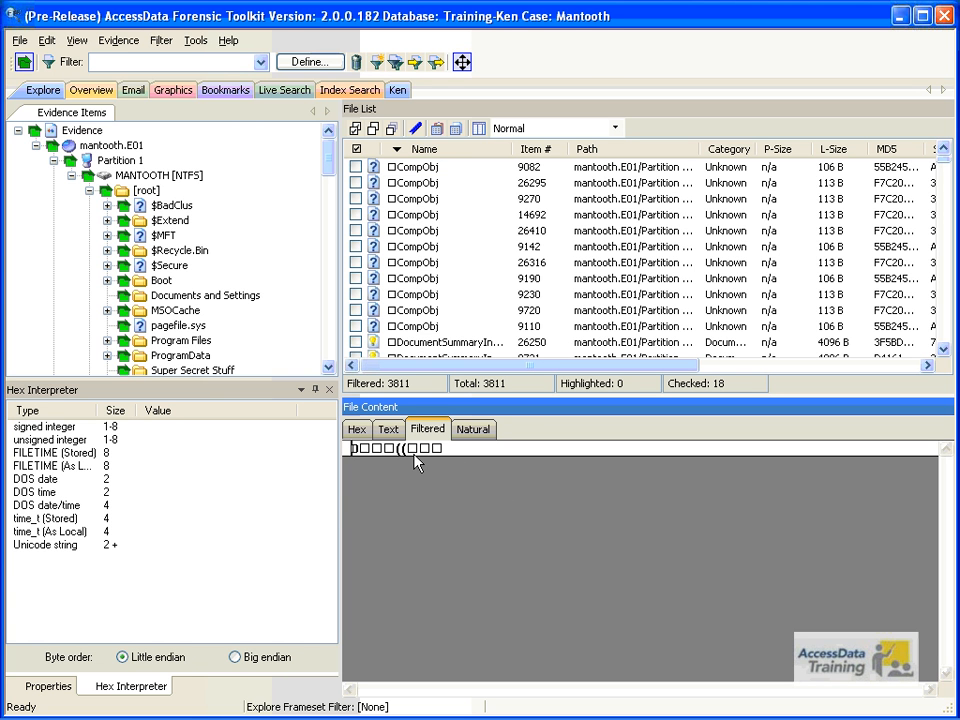
{"action": "left_click", "coordinate": [470, 437]}
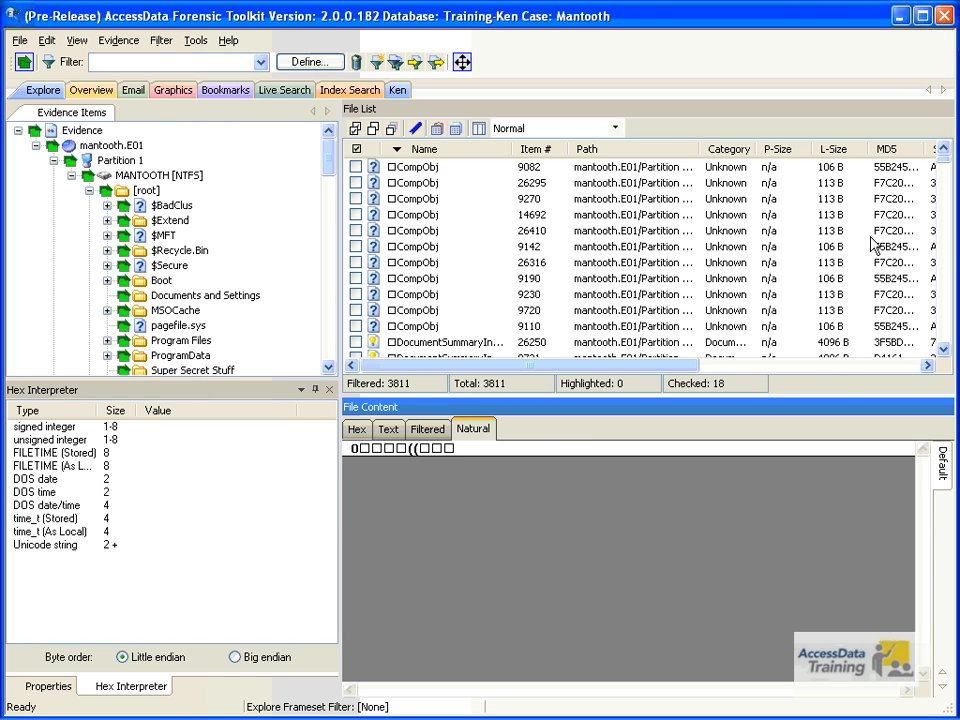
- Select Dear Sweetie.doc in the suspect's Documents folder and clear the quick picks to list only its embedded items
{"action": "left_click_drag", "start_coordinate": [331, 172], "coordinate": [316, 283]}
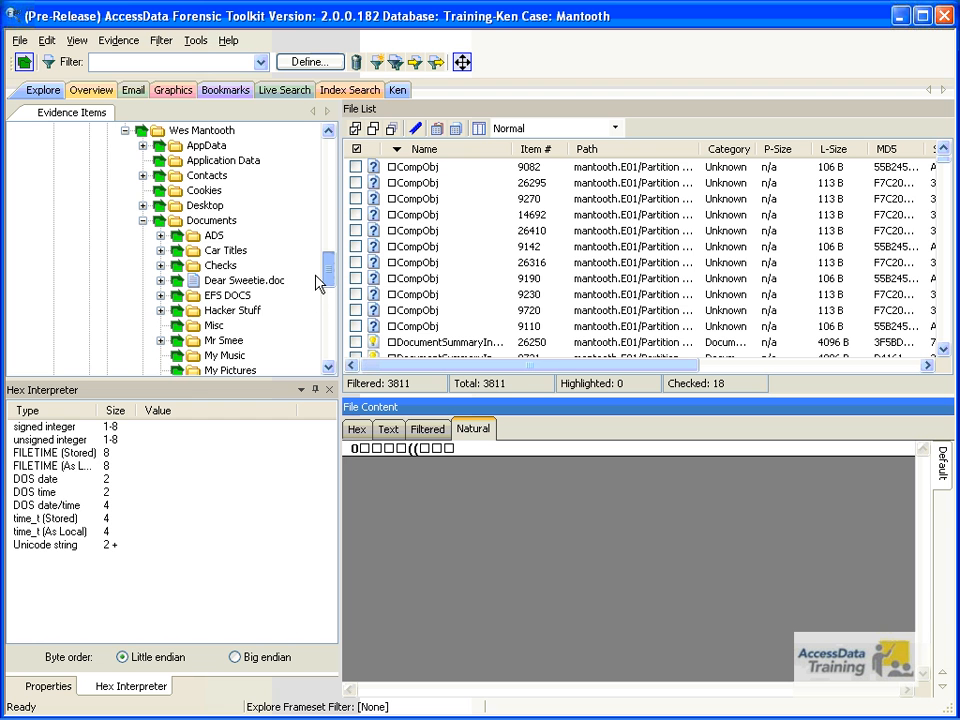
{"action": "left_click", "coordinate": [274, 284]}
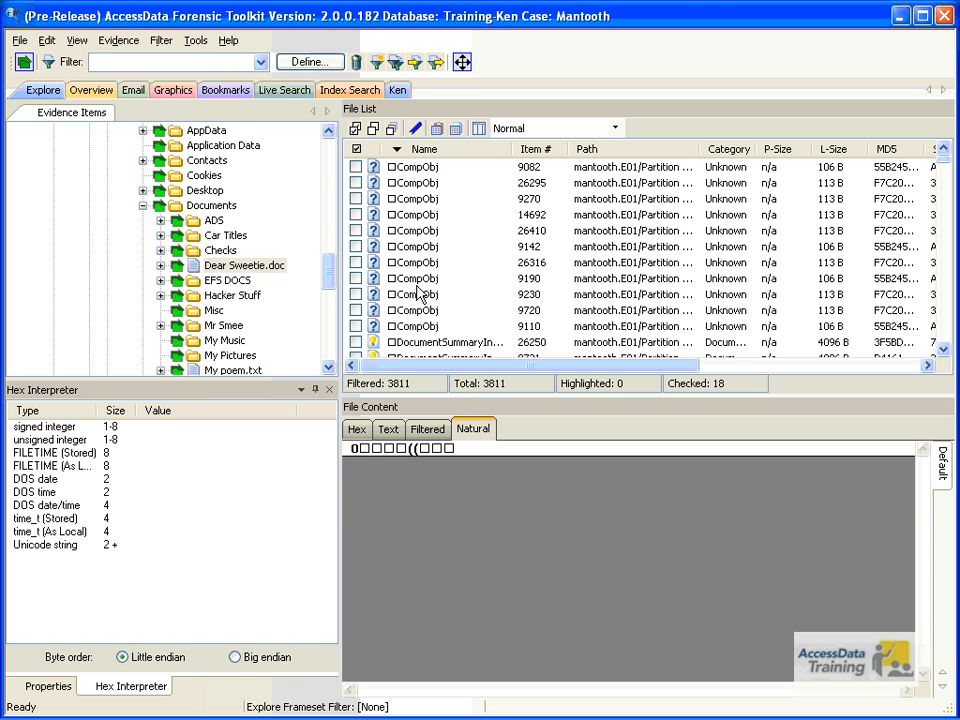
{"action": "mouse_move", "coordinate": [327, 285]}
{"action": "left_mouse_down"}
{"action": "mouse_move", "coordinate": [311, 146]}
{"action": "mouse_move", "coordinate": [328, 161]}
{"action": "mouse_move", "coordinate": [322, 285]}
{"action": "left_mouse_up"}
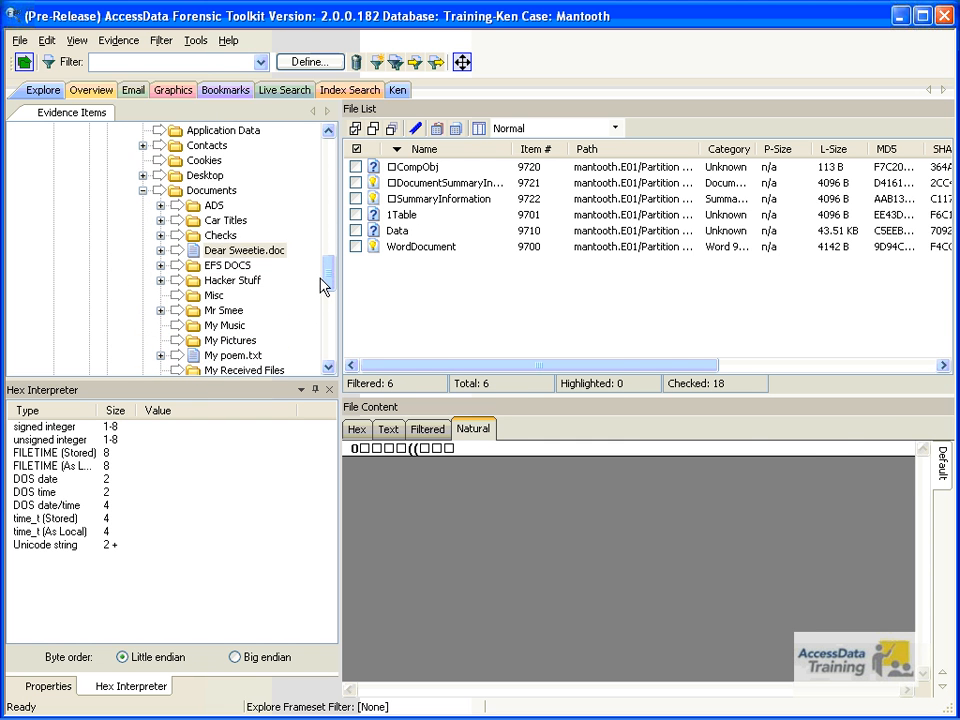
- List the contents of the suspect's Documents folder and view Dear Sweetie.doc and ClassicVisaFern.gif in their natural format
{"action": "left_click", "coordinate": [204, 176]}
{"action": "left_click", "coordinate": [210, 190]}
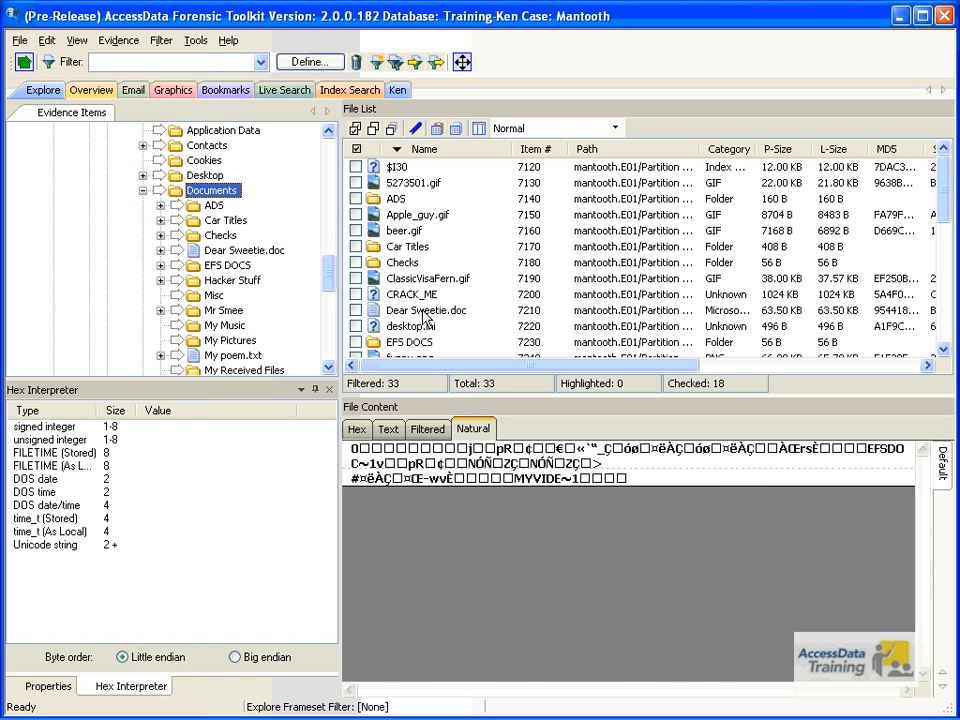
{"action": "left_click", "coordinate": [424, 310]}
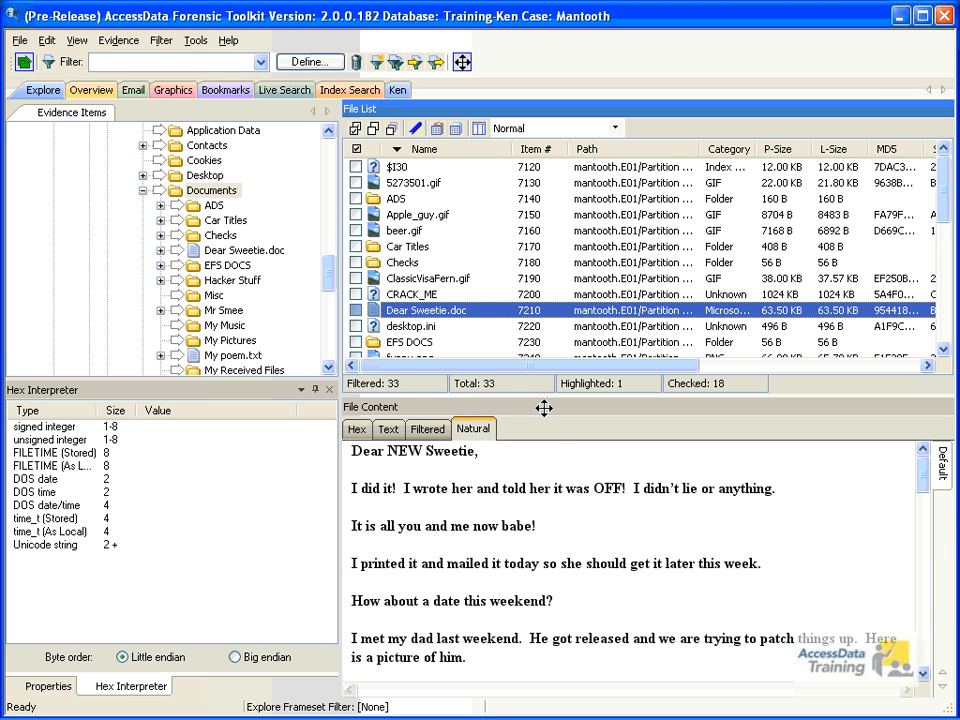
{"action": "left_click", "coordinate": [418, 279]}
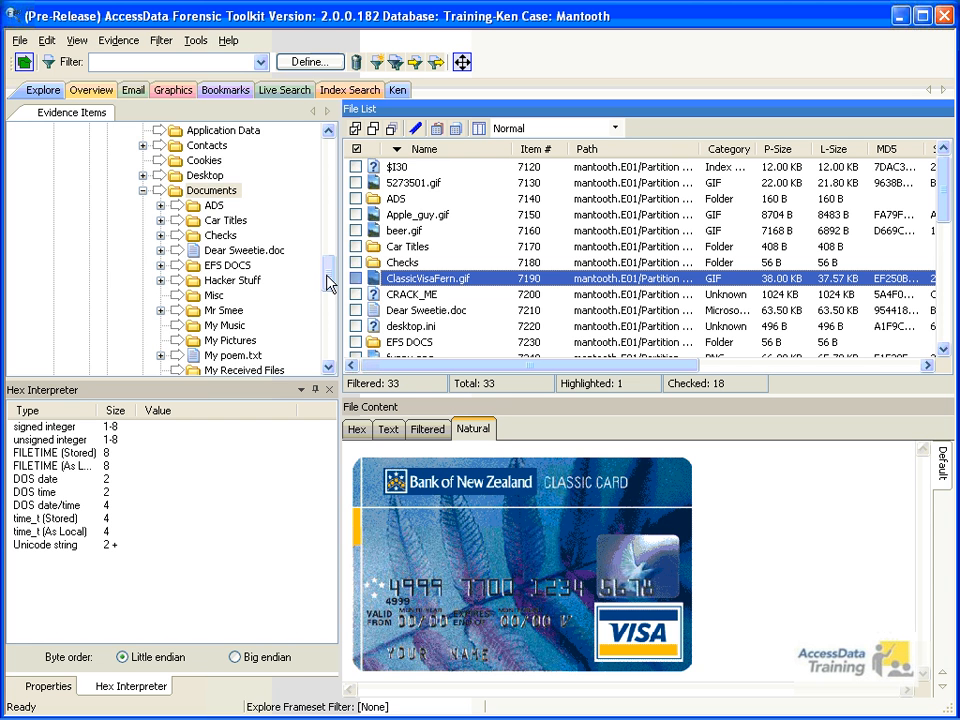
- Check all files listed in the Documents folder, uncheck them again, and clear every checked file in the case
{"action": "mouse_move", "coordinate": [332, 279]}
{"action": "left_mouse_down"}
{"action": "mouse_move", "coordinate": [332, 251]}
{"action": "mouse_move", "coordinate": [330, 262]}
{"action": "left_mouse_up"}
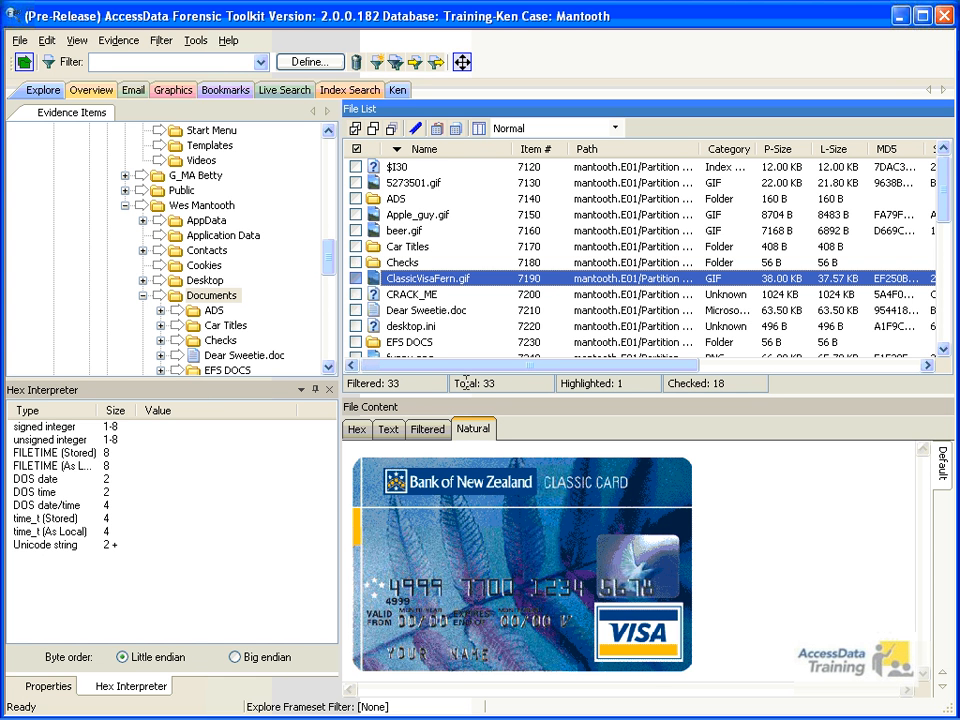
{"action": "left_click", "coordinate": [200, 300]}
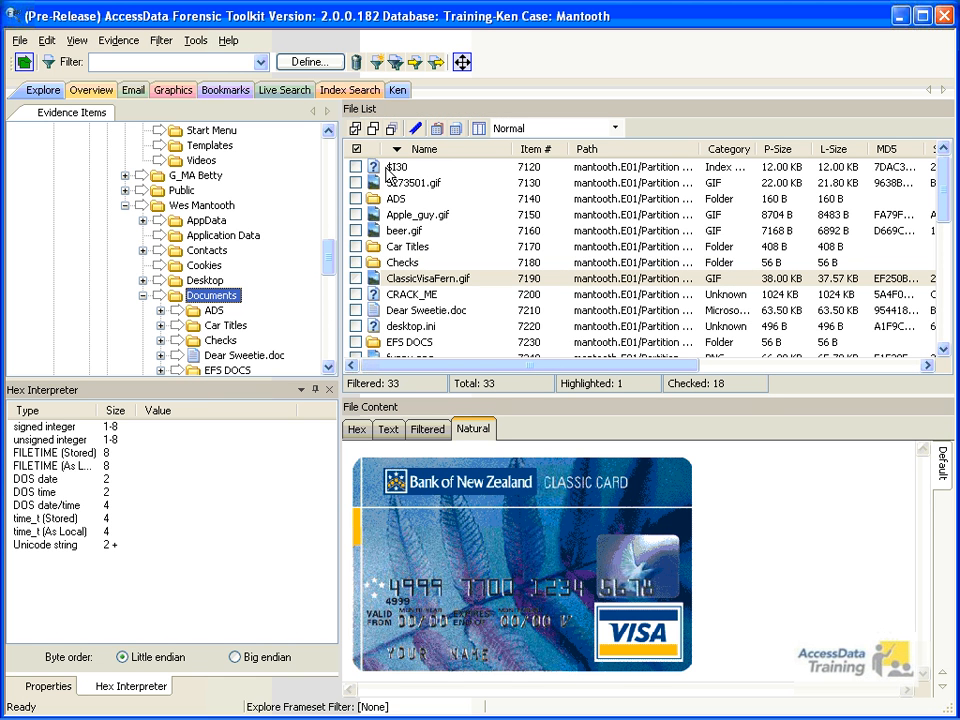
{"action": "left_click", "coordinate": [355, 130]}
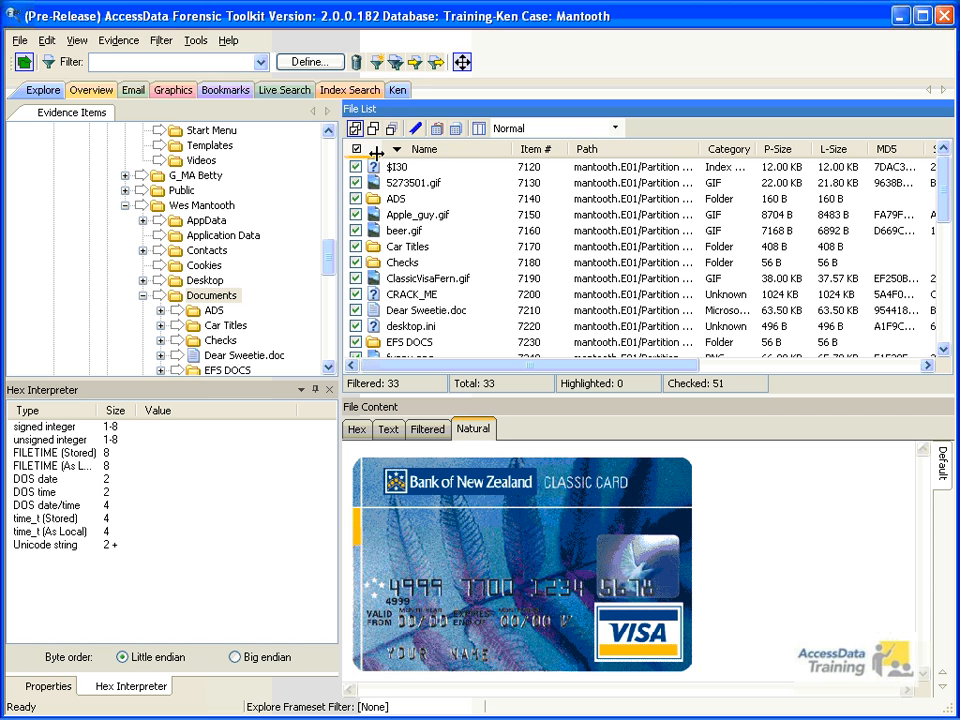
{"action": "left_click", "coordinate": [372, 129]}
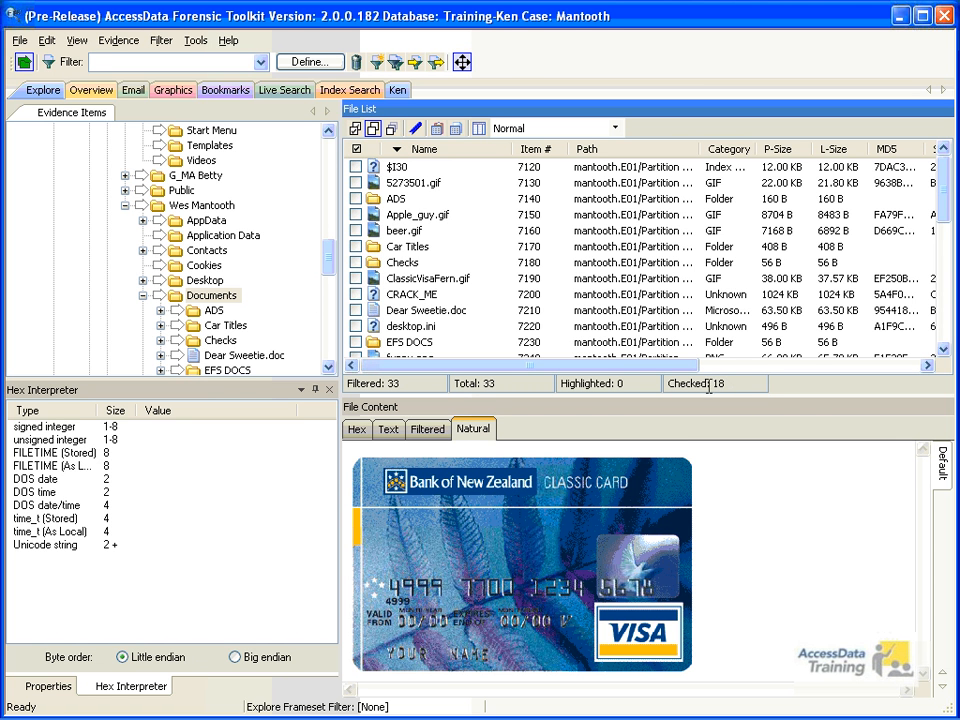
{"action": "left_click", "coordinate": [390, 129]}
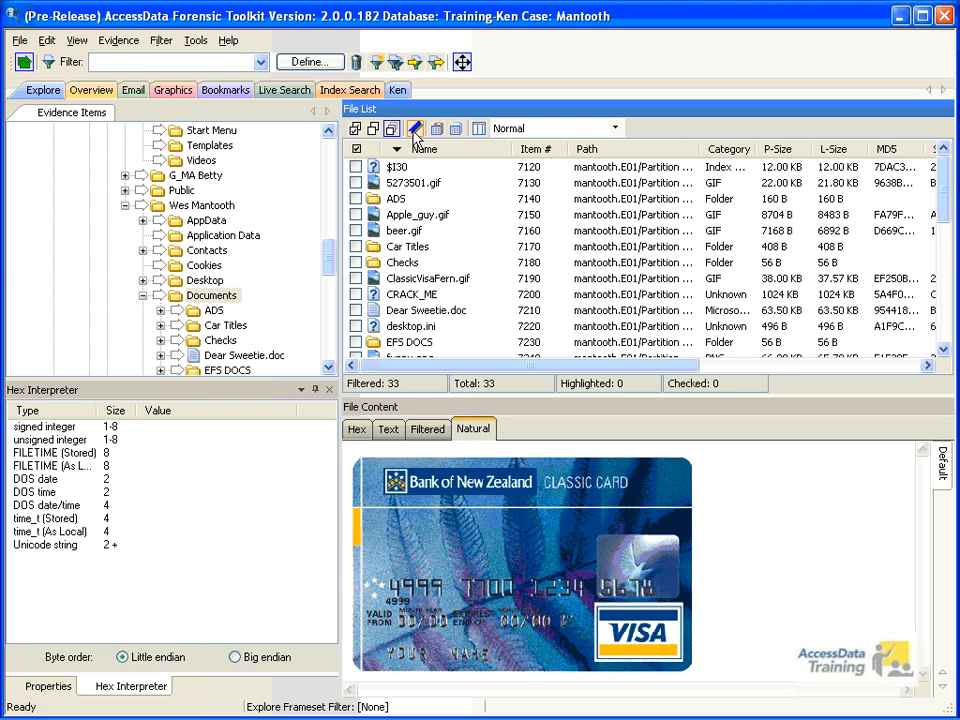
- Select 5273501.gif, review the commands available for it, and look across its File List columns
{"action": "right_click", "coordinate": [393, 187]}
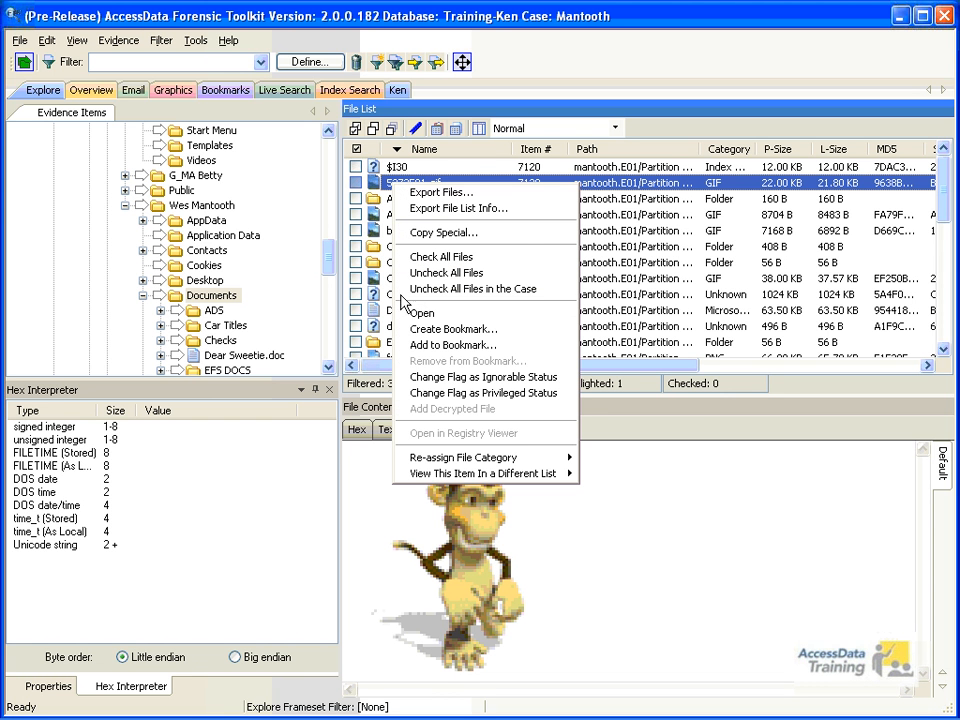
{"action": "left_click", "coordinate": [386, 187]}
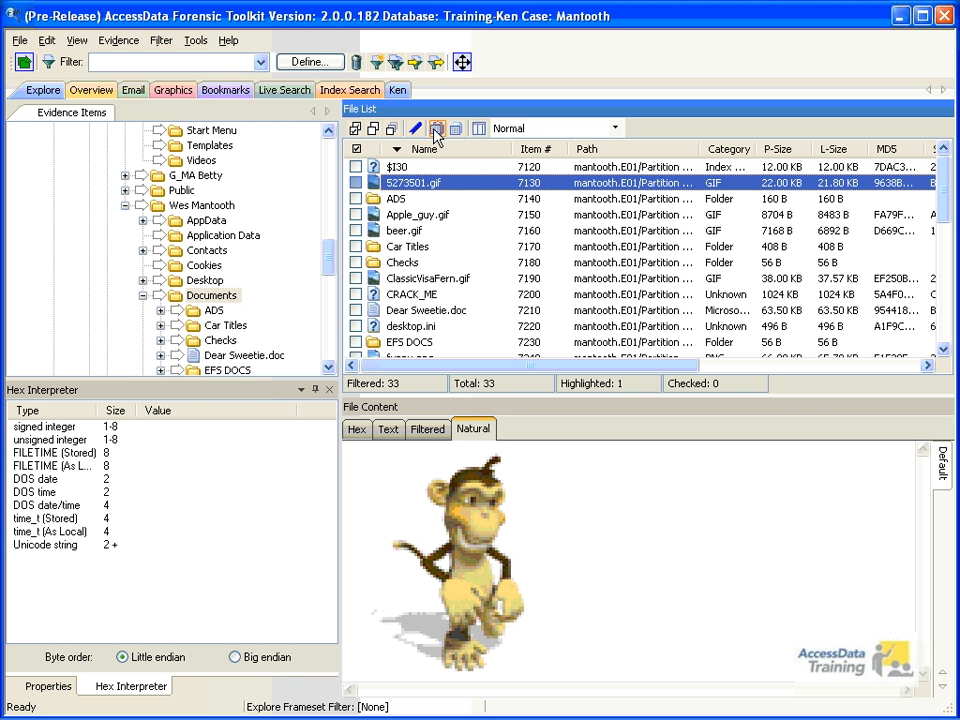
{"action": "left_click_drag", "start_coordinate": [425, 366], "coordinate": [714, 368]}
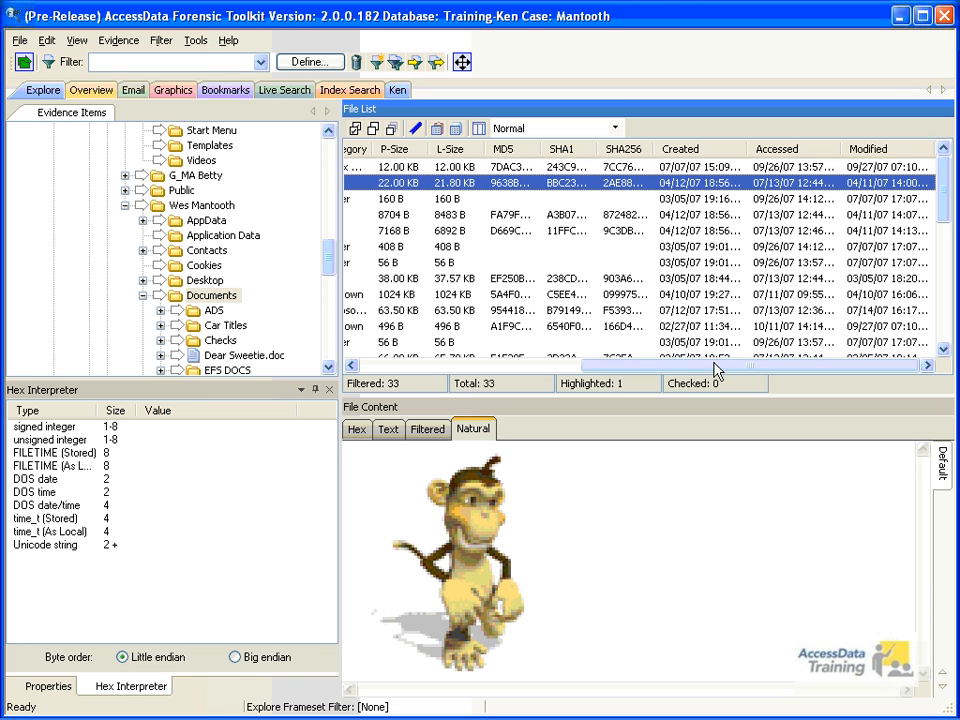
{"action": "left_click_drag", "start_coordinate": [714, 368], "coordinate": [484, 364]}
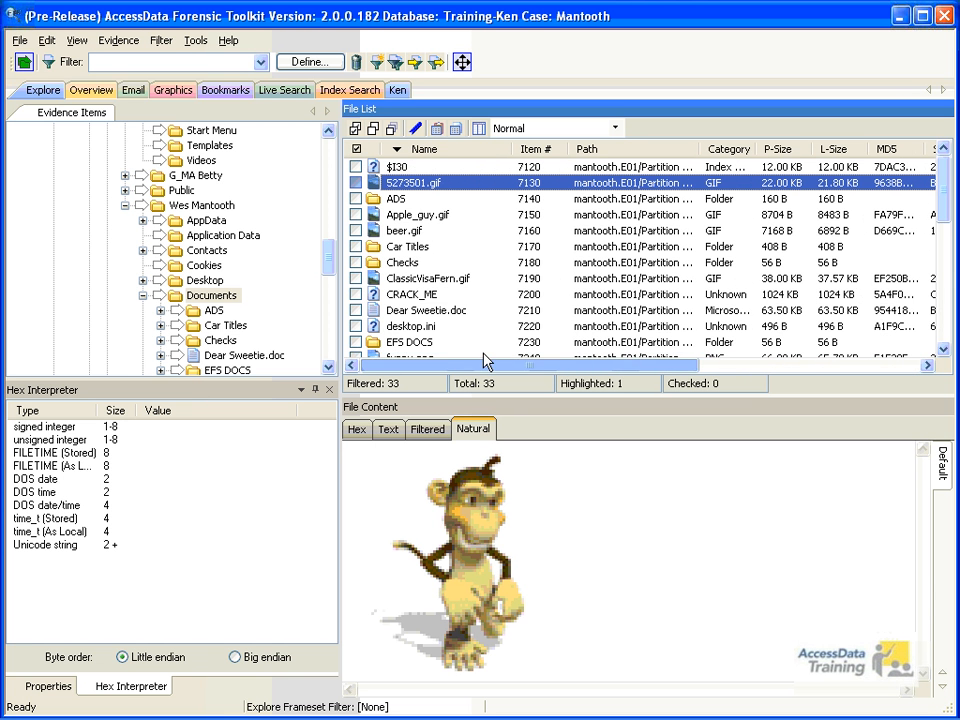
{"action": "right_click", "coordinate": [441, 180]}
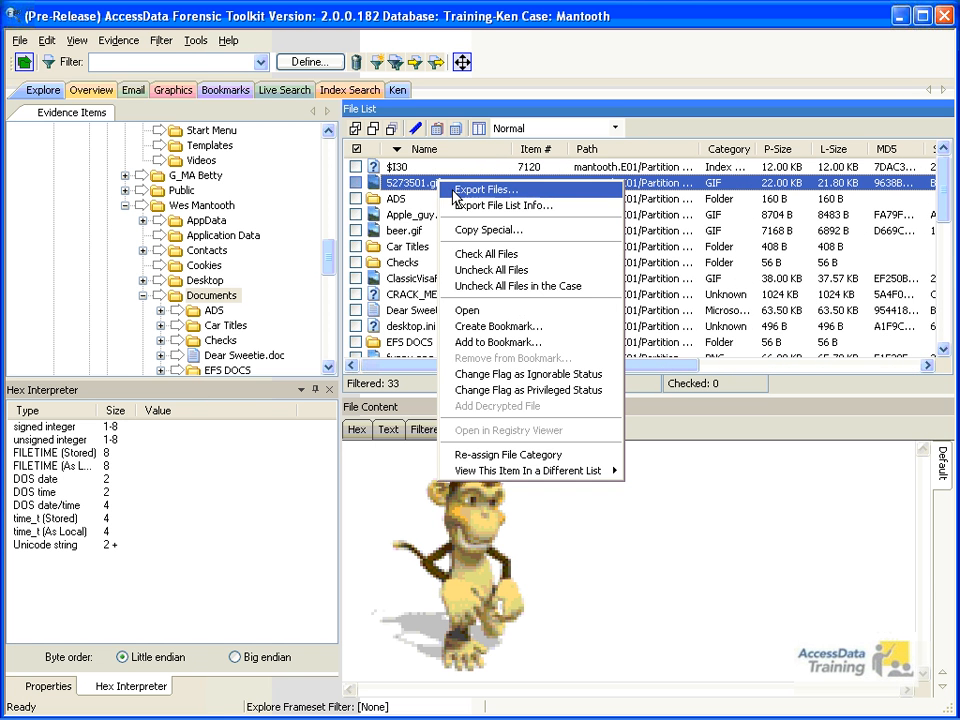
{"action": "left_click", "coordinate": [439, 195]}
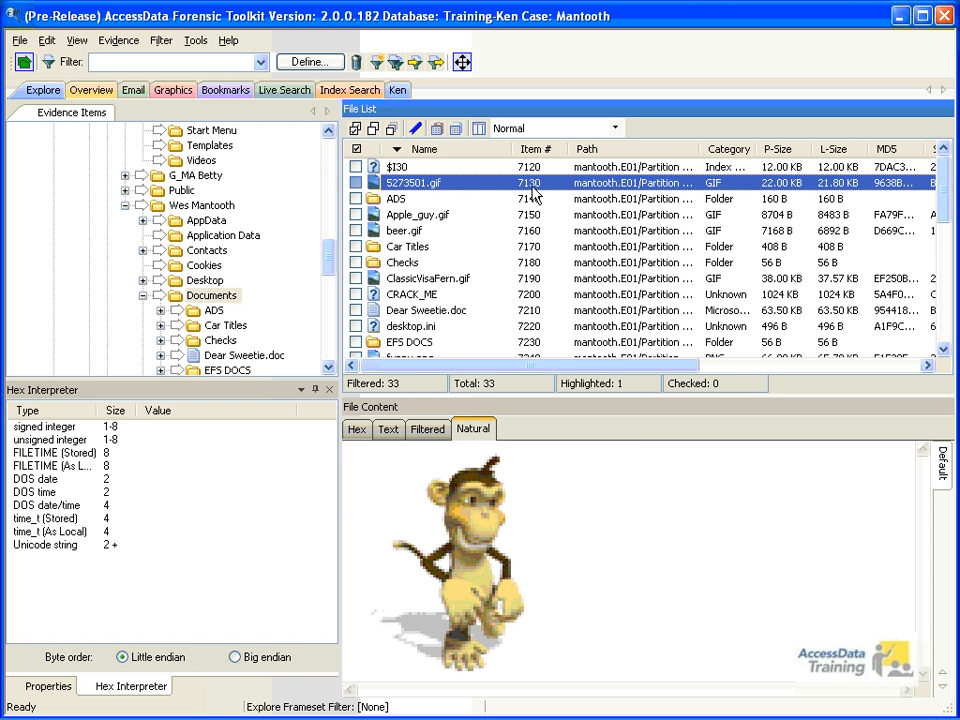
{"action": "mouse_move", "coordinate": [589, 365]}
{"action": "left_mouse_down"}
{"action": "mouse_move", "coordinate": [730, 364]}
{"action": "mouse_move", "coordinate": [570, 364]}
{"action": "left_mouse_up"}
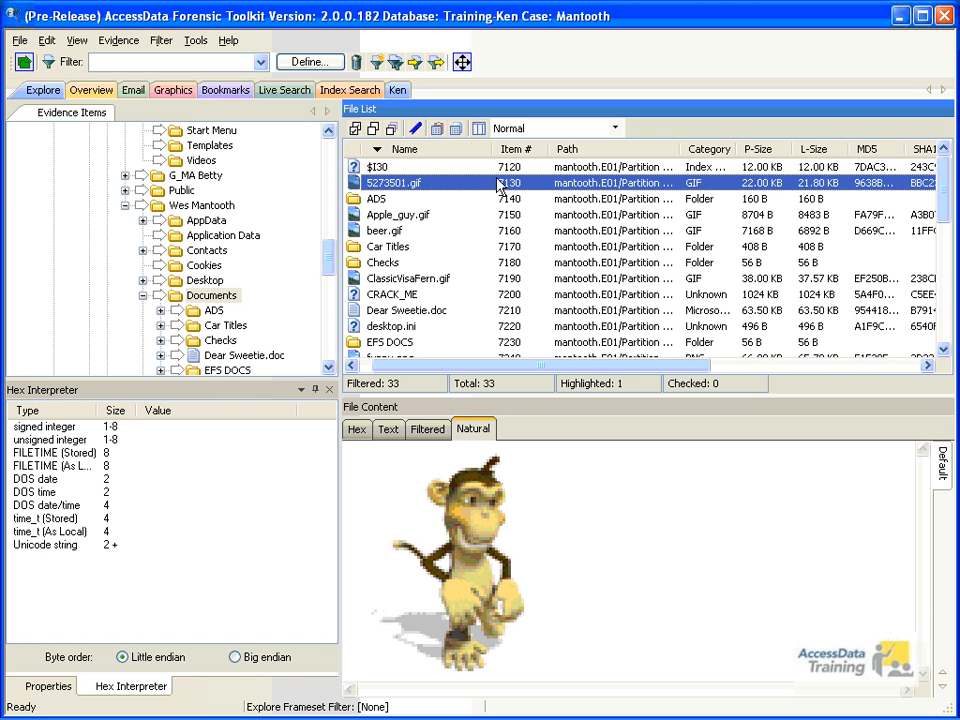
- Review the Copy Special options and the Normal column settings for 5273501.gif, and leave both without copying anything
{"action": "left_click", "coordinate": [437, 133]}
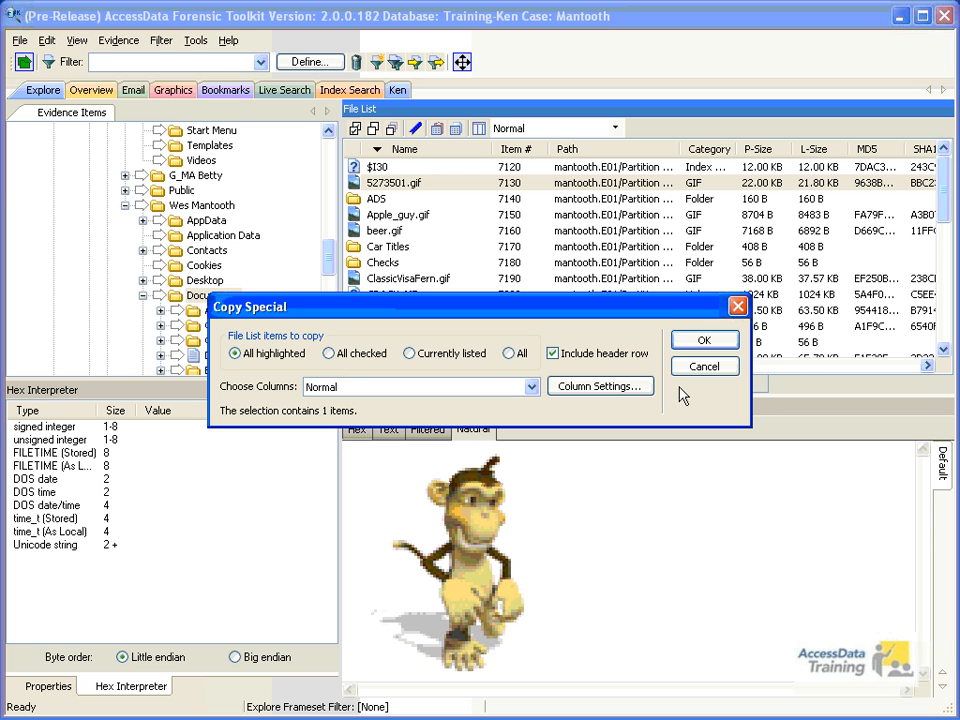
{"action": "left_click_drag", "start_coordinate": [670, 321], "coordinate": [664, 275]}
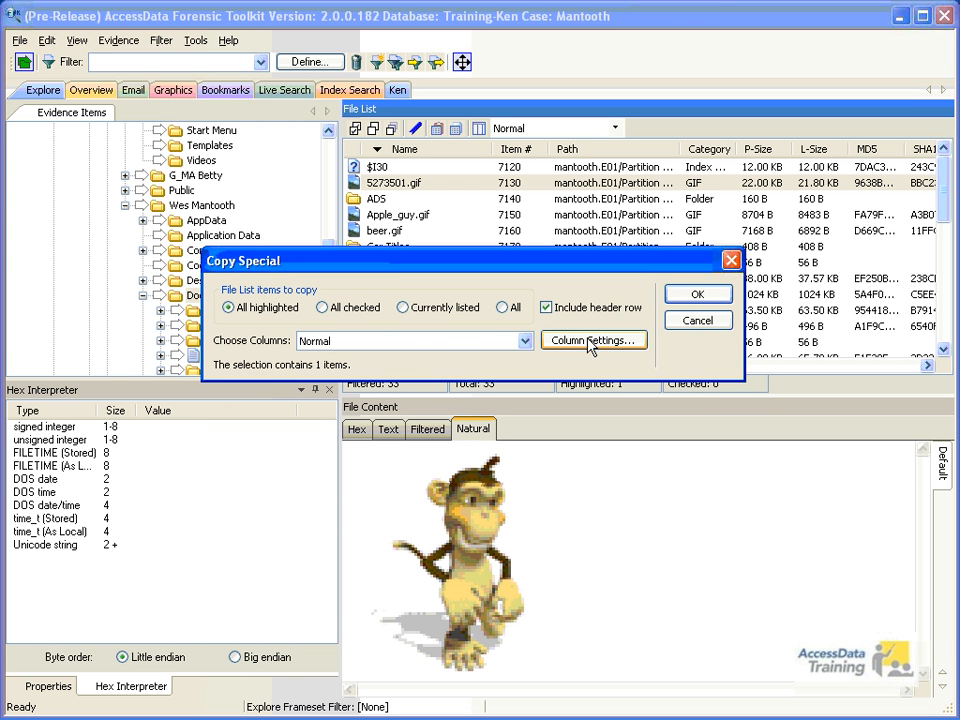
{"action": "left_click", "coordinate": [612, 343]}
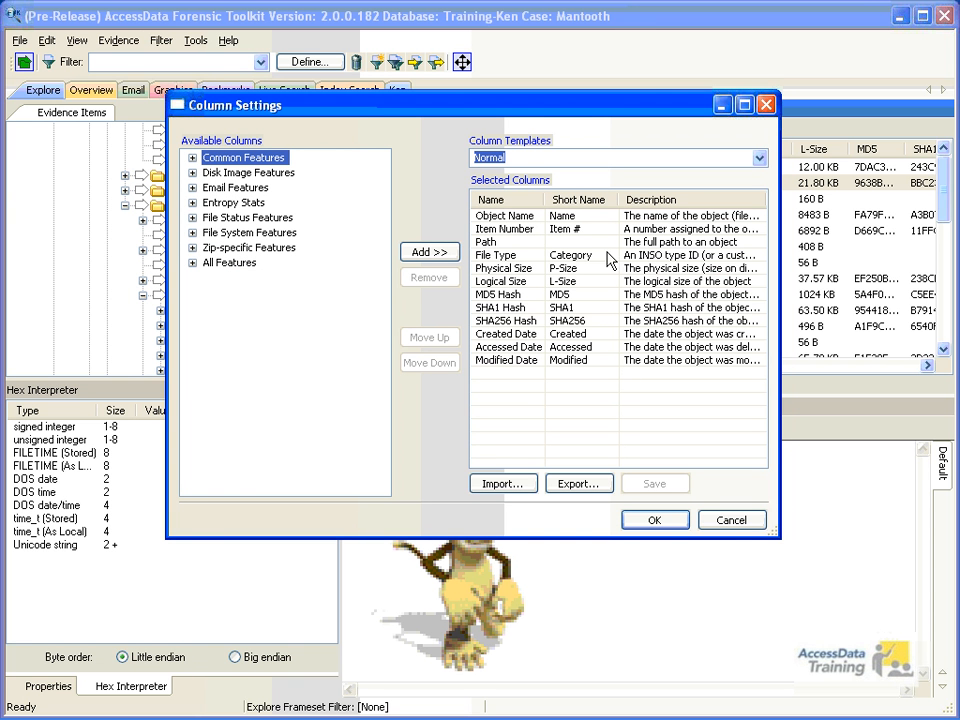
{"action": "left_click", "coordinate": [731, 521]}
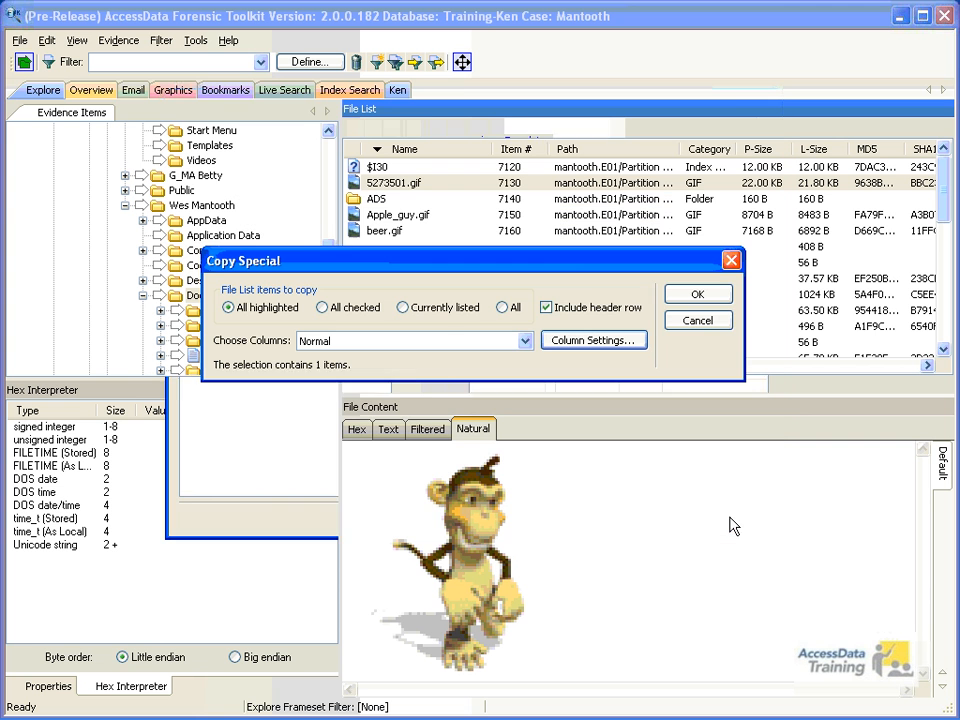
{"action": "left_click", "coordinate": [722, 321]}
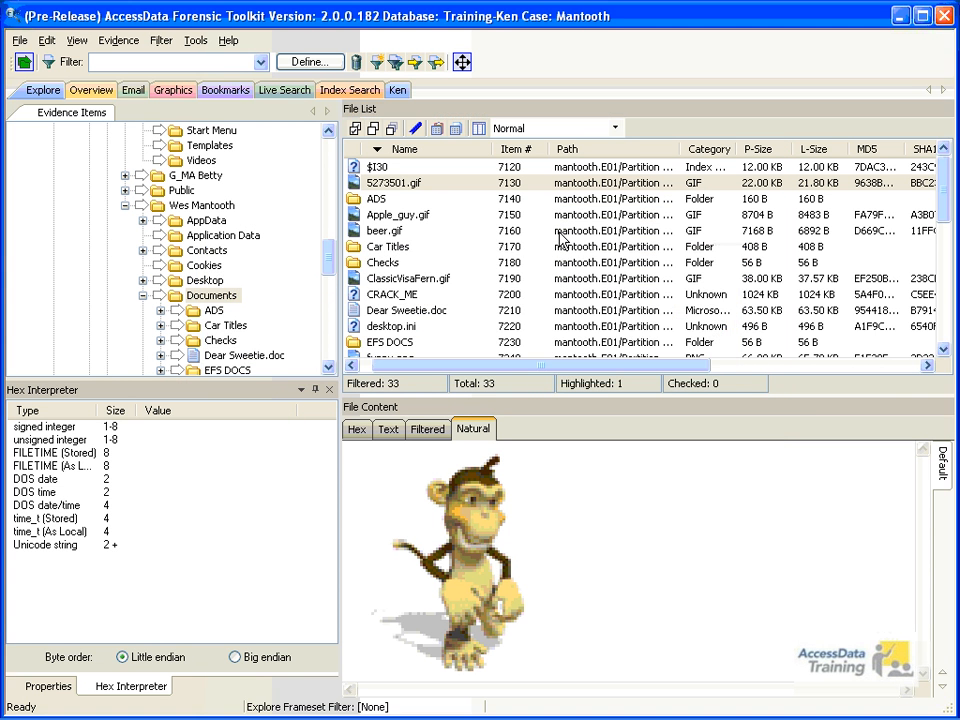
- Start a file list export named Date and Time.tsv in the Evidence folder, covering the currently listed items
{"action": "left_click", "coordinate": [438, 134]}
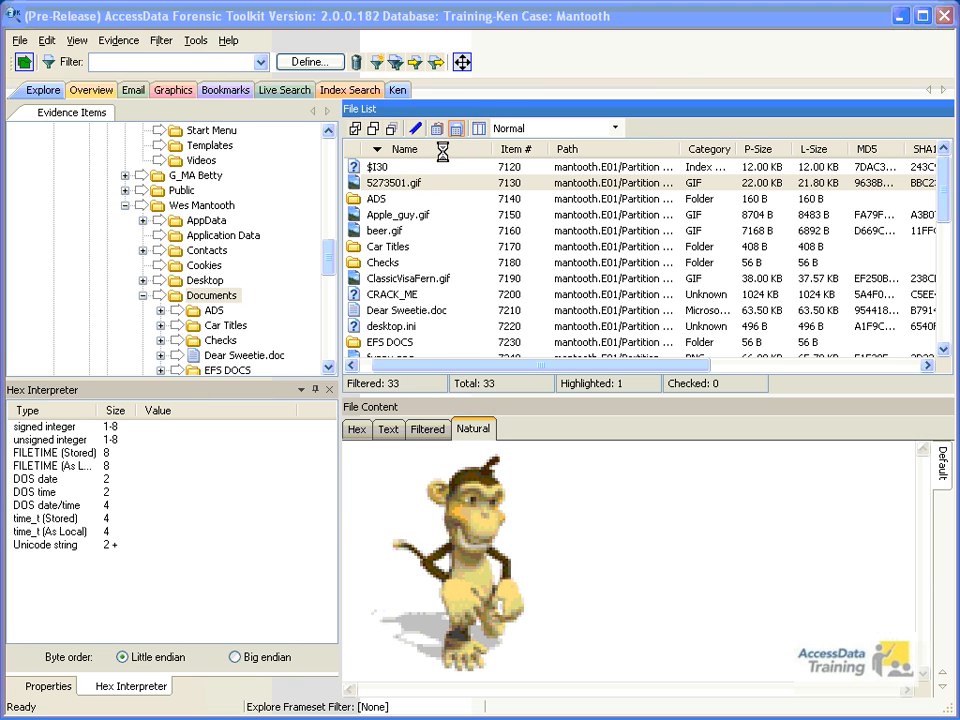
{"action": "left_click_drag", "start_coordinate": [339, 49], "coordinate": [587, 72]}
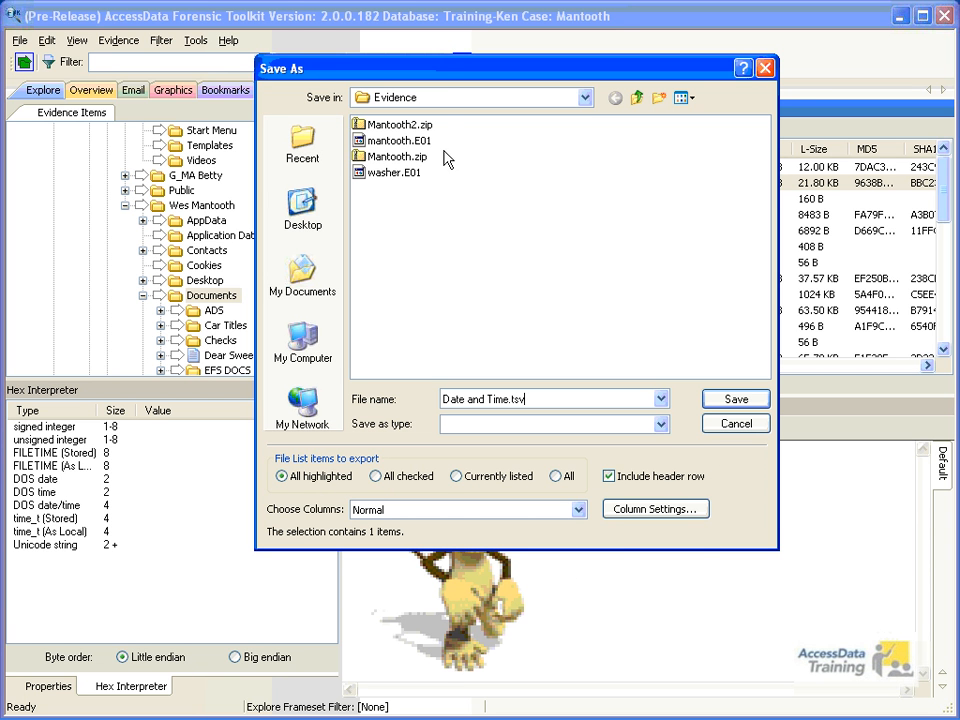
{"action": "left_click_drag", "start_coordinate": [448, 85], "coordinate": [268, 86]}
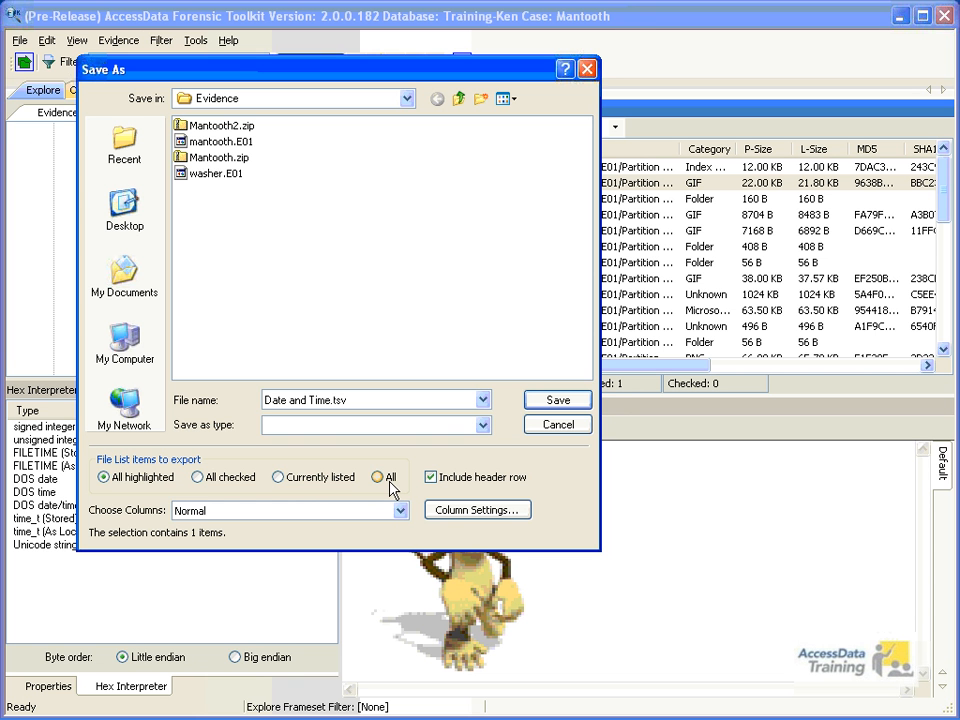
{"action": "left_click", "coordinate": [306, 480]}
{"action": "left_click_drag", "start_coordinate": [427, 70], "coordinate": [215, 149]}
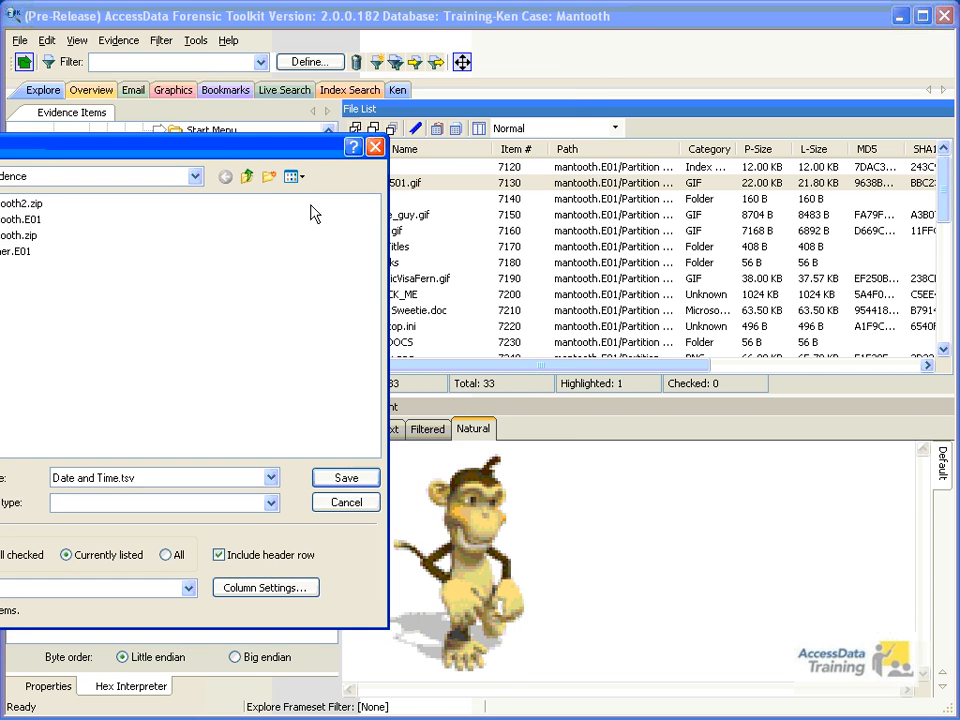
{"action": "left_click_drag", "start_coordinate": [326, 150], "coordinate": [661, 100]}
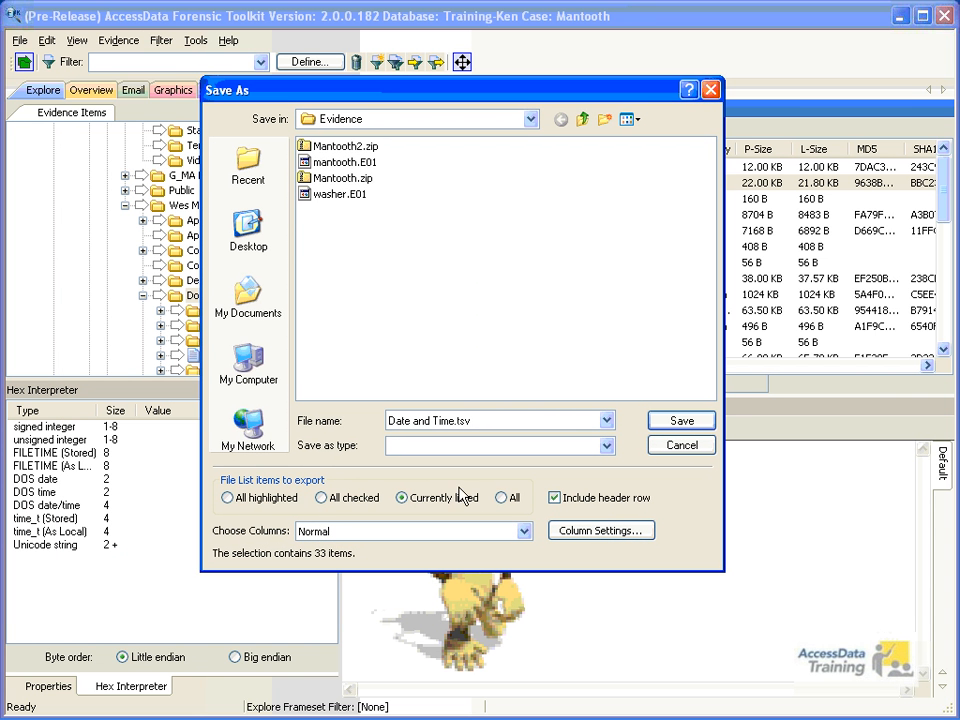
- Keep the Normal column set for the export and open its column settings with the Normal template selected
{"action": "left_click", "coordinate": [524, 532]}
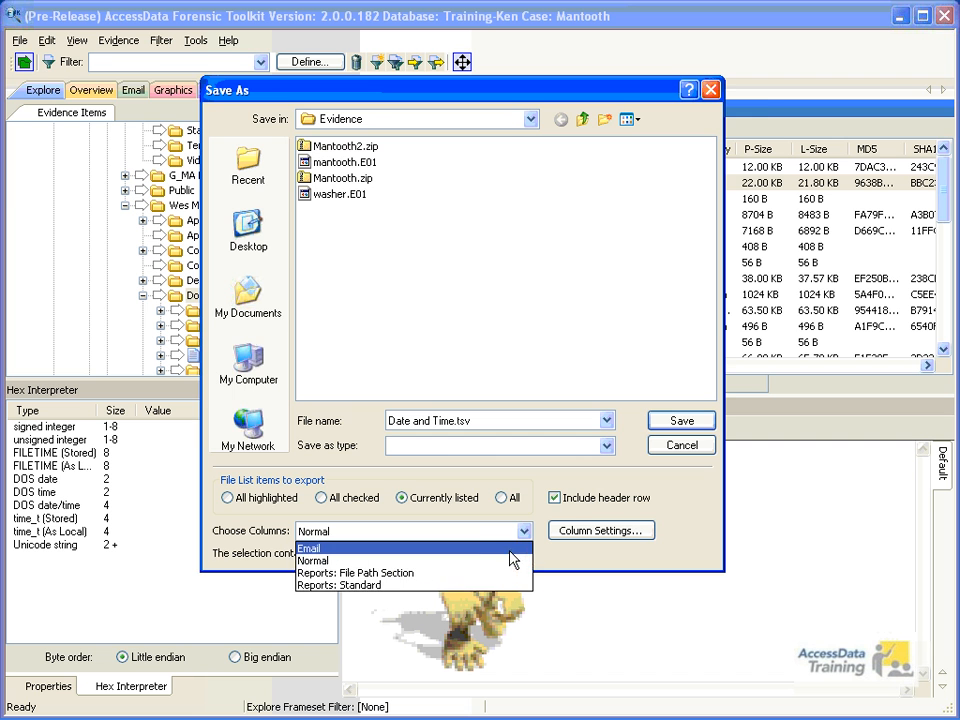
{"action": "left_click", "coordinate": [510, 561]}
{"action": "left_click", "coordinate": [603, 533]}
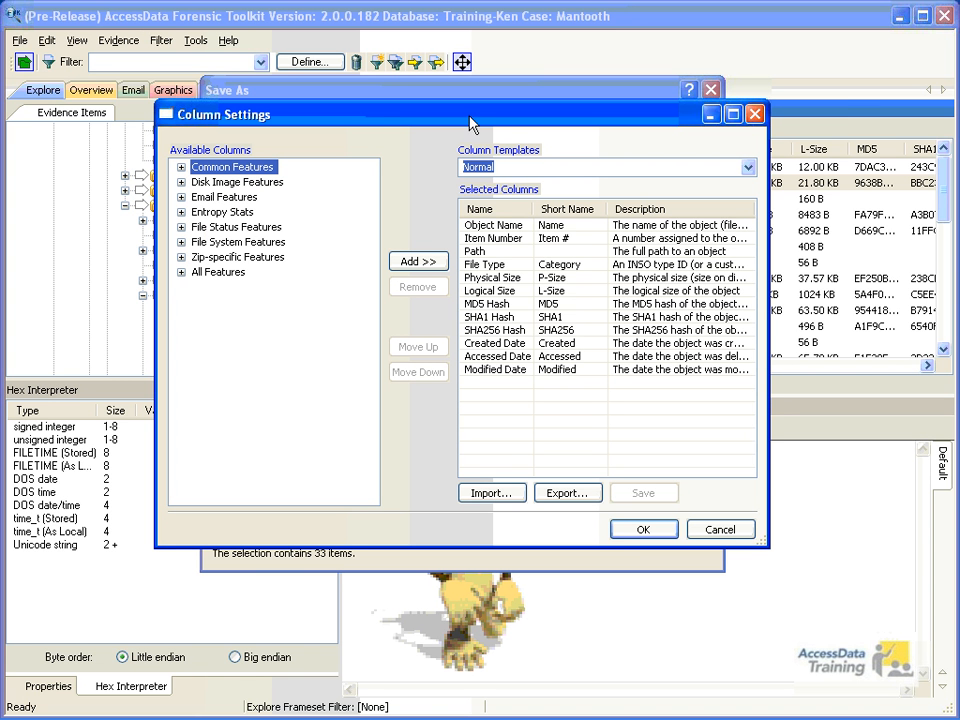
{"action": "left_click", "coordinate": [749, 170]}
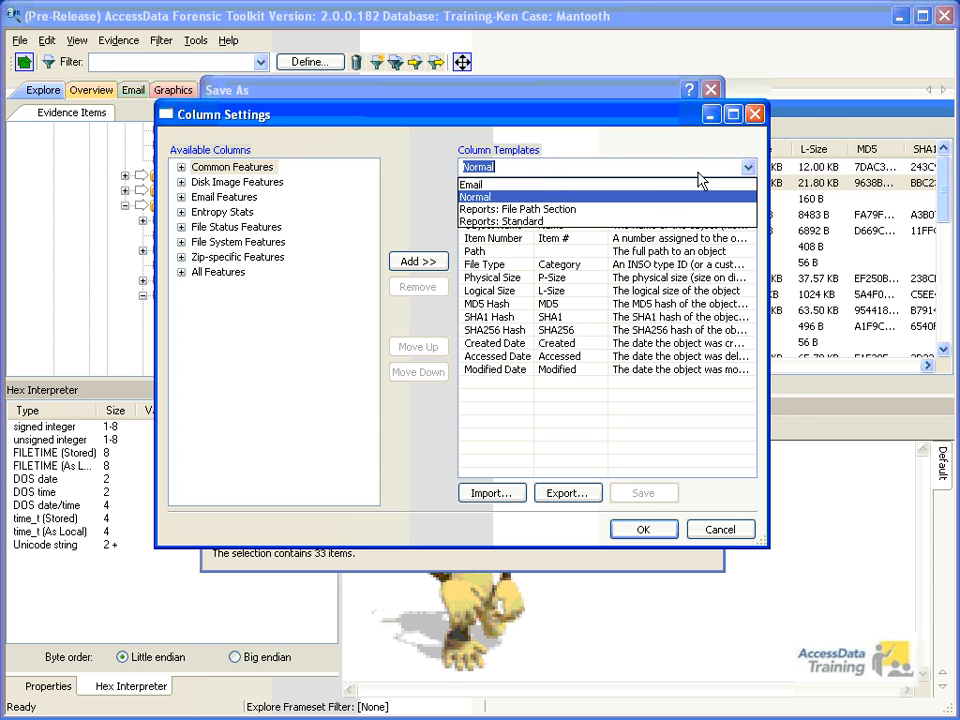
{"action": "left_click", "coordinate": [505, 198]}
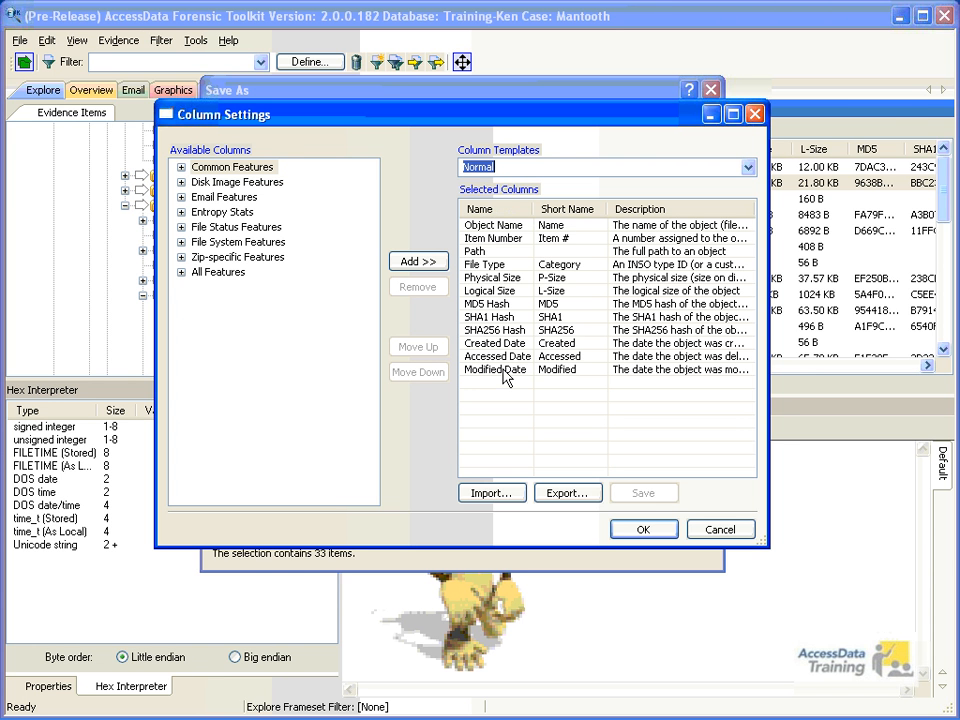
- Look over the All Features columns, and remove Item Number through SHA256 Hash from the selected columns, keeping the object name and dates
{"action": "left_click", "coordinate": [181, 272]}
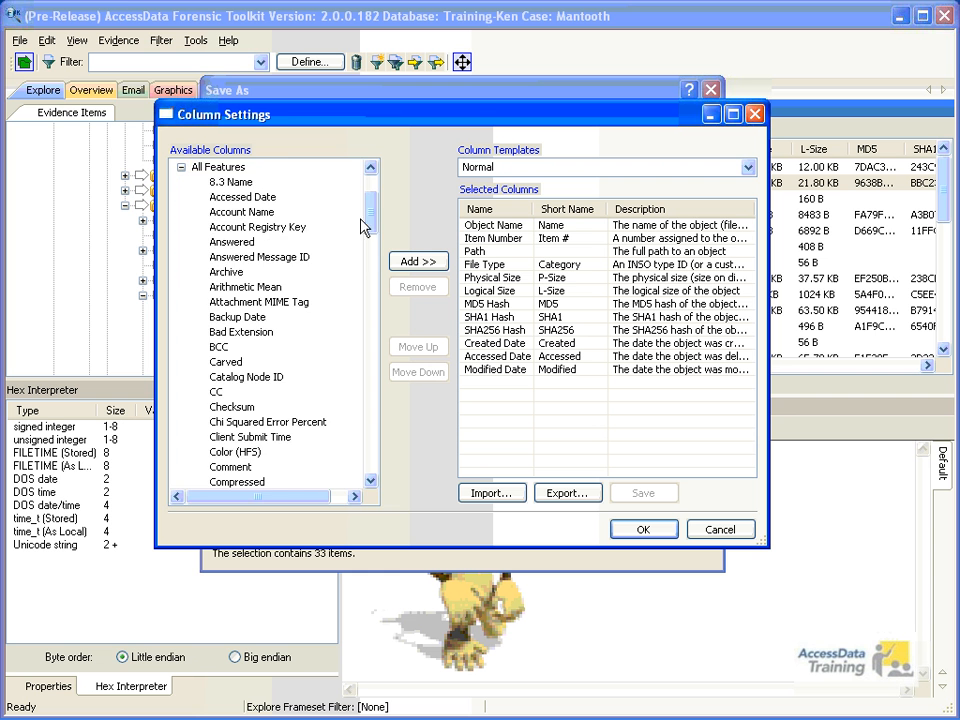
{"action": "mouse_move", "coordinate": [371, 204]}
{"action": "left_mouse_down"}
{"action": "mouse_move", "coordinate": [377, 423]}
{"action": "mouse_move", "coordinate": [375, 206]}
{"action": "left_mouse_up"}
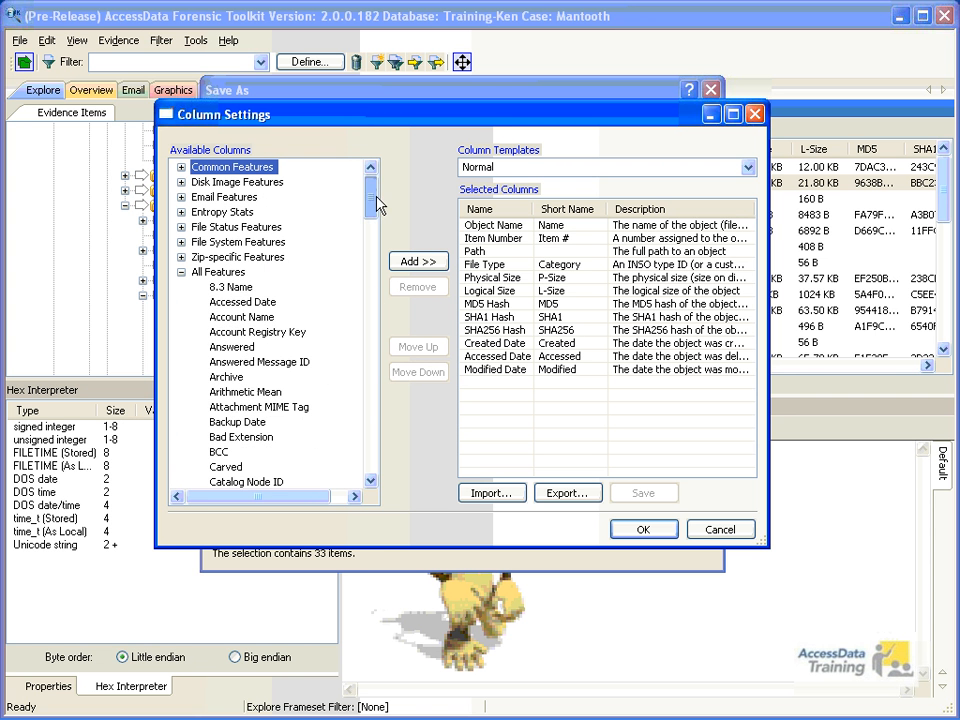
{"action": "left_click", "coordinate": [181, 272]}
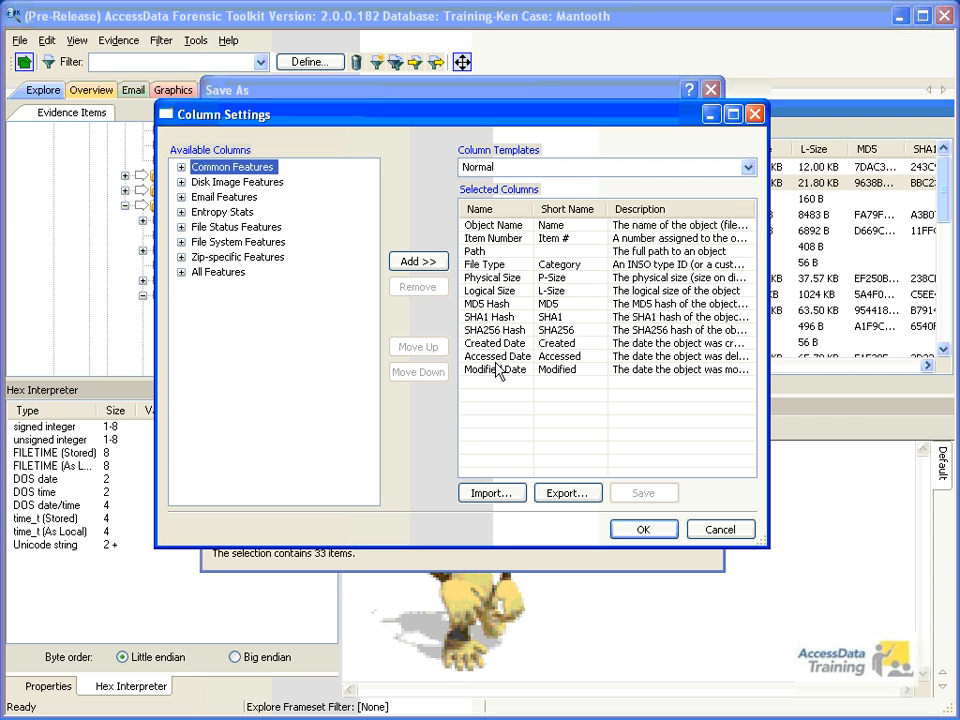
{"action": "left_click", "coordinate": [488, 239]}
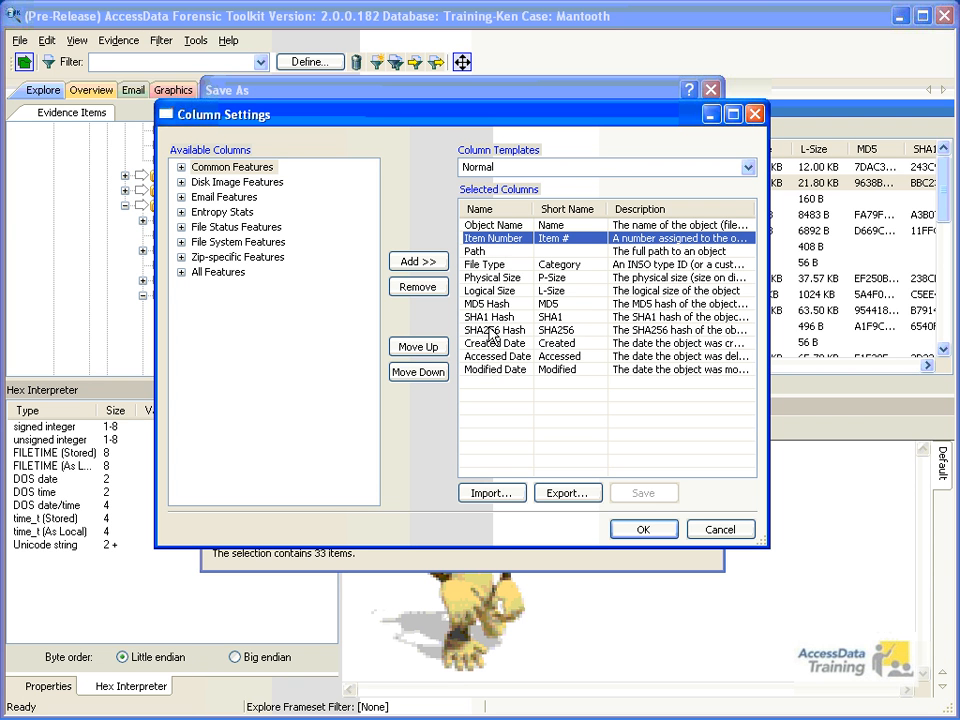
{"action": "left_click", "coordinate": [492, 330], "text": "shift"}
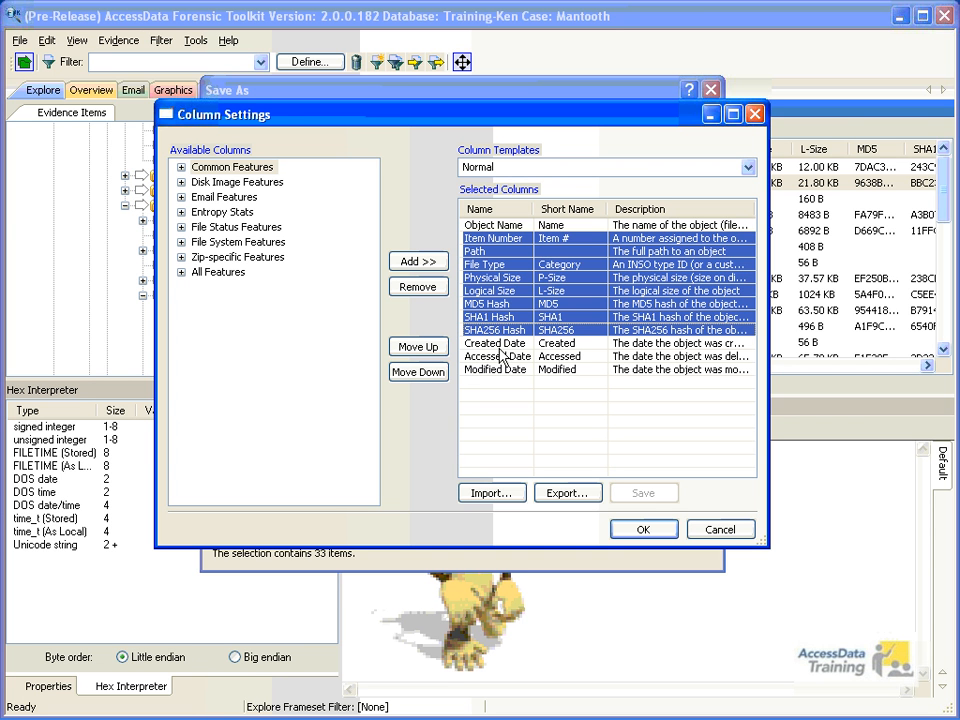
{"action": "left_click", "coordinate": [413, 286]}
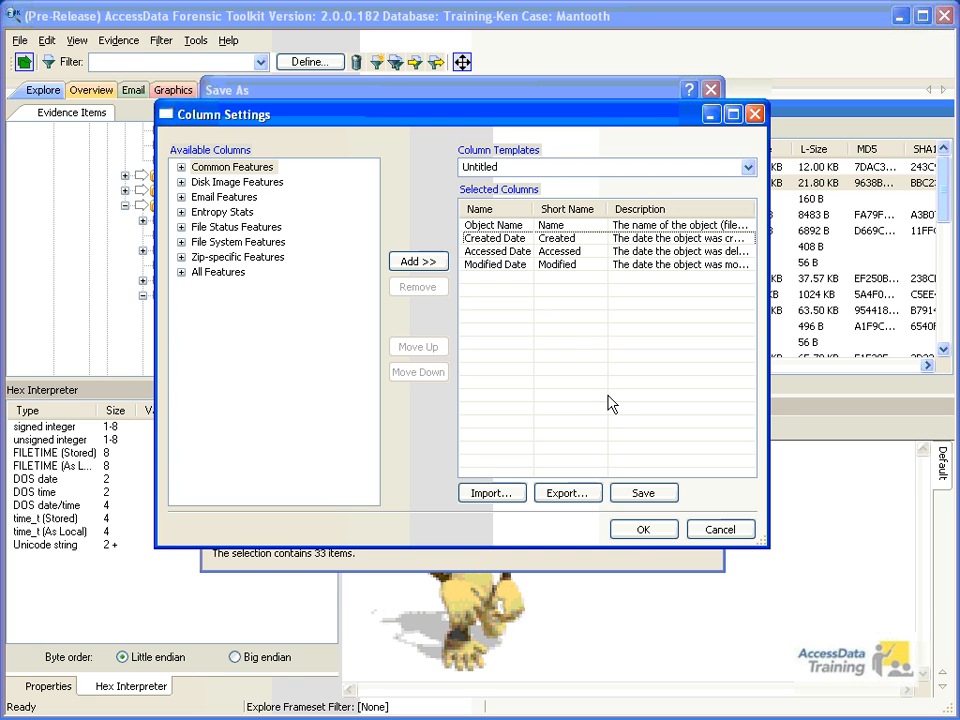
- Accept the reduced object name and date columns, and save the export as Date and Time.tsv in the Evidence folder
{"action": "left_click", "coordinate": [637, 537]}
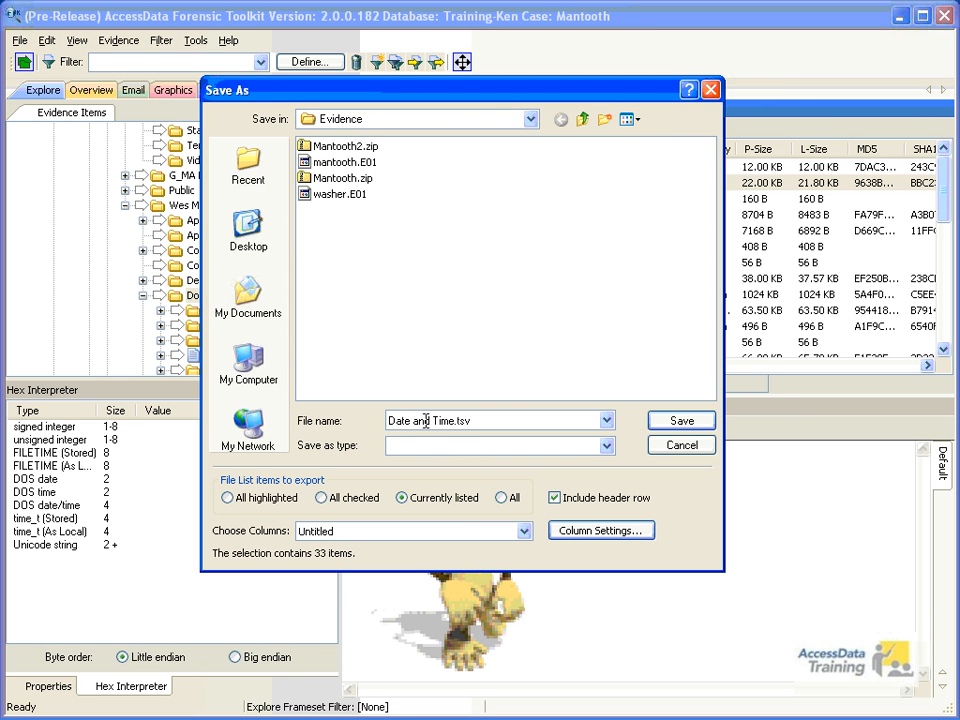
{"action": "left_click", "coordinate": [679, 421]}
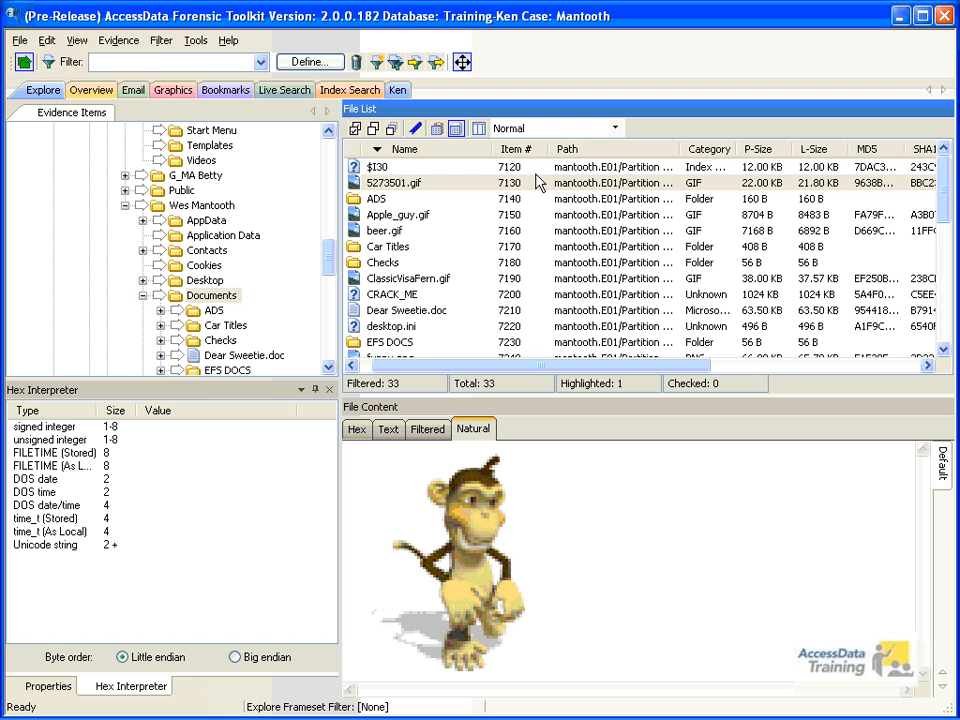
{"action": "left_click_drag", "start_coordinate": [517, 360], "coordinate": [483, 330]}
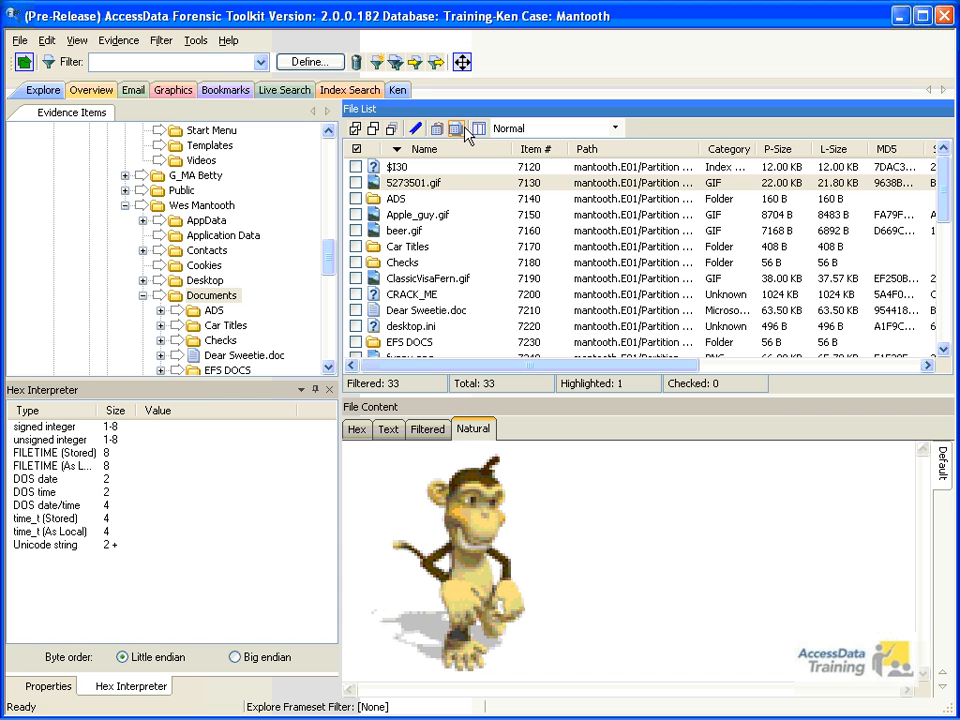
- Display the file list with the Reports: Standard column template, and switch it to Reports: File Path Section
{"action": "left_click", "coordinate": [615, 129]}
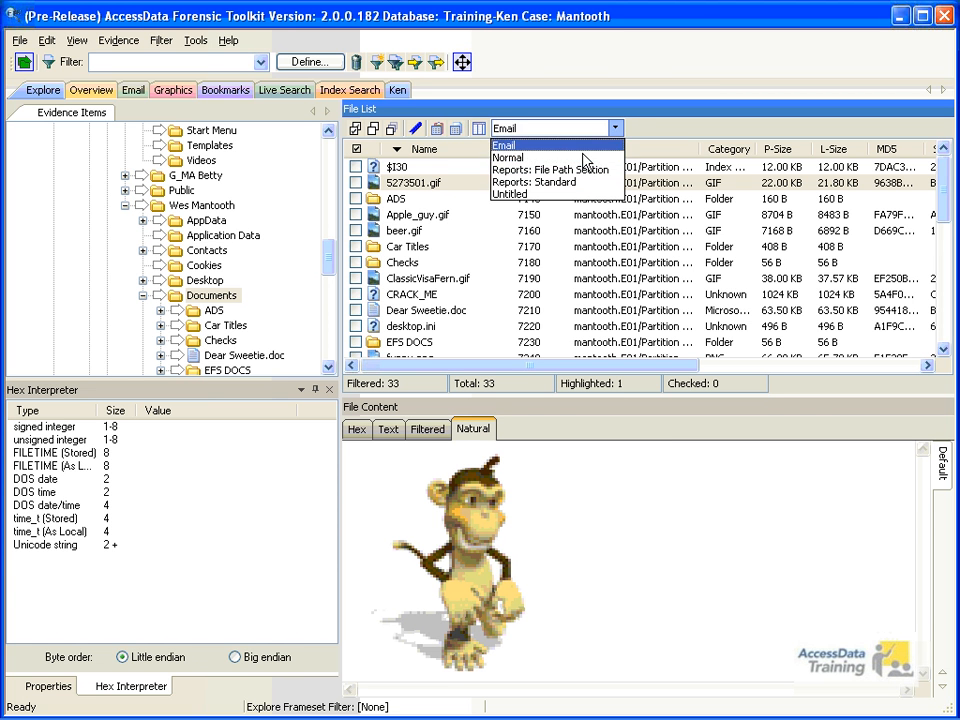
{"action": "left_click", "coordinate": [575, 184]}
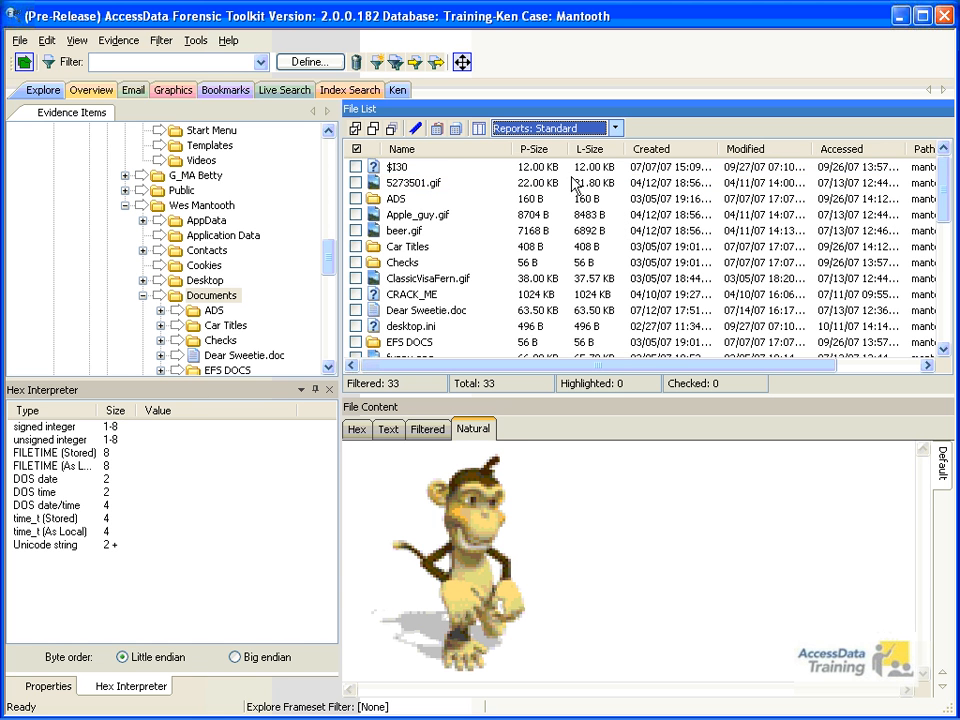
{"action": "left_click", "coordinate": [615, 128]}
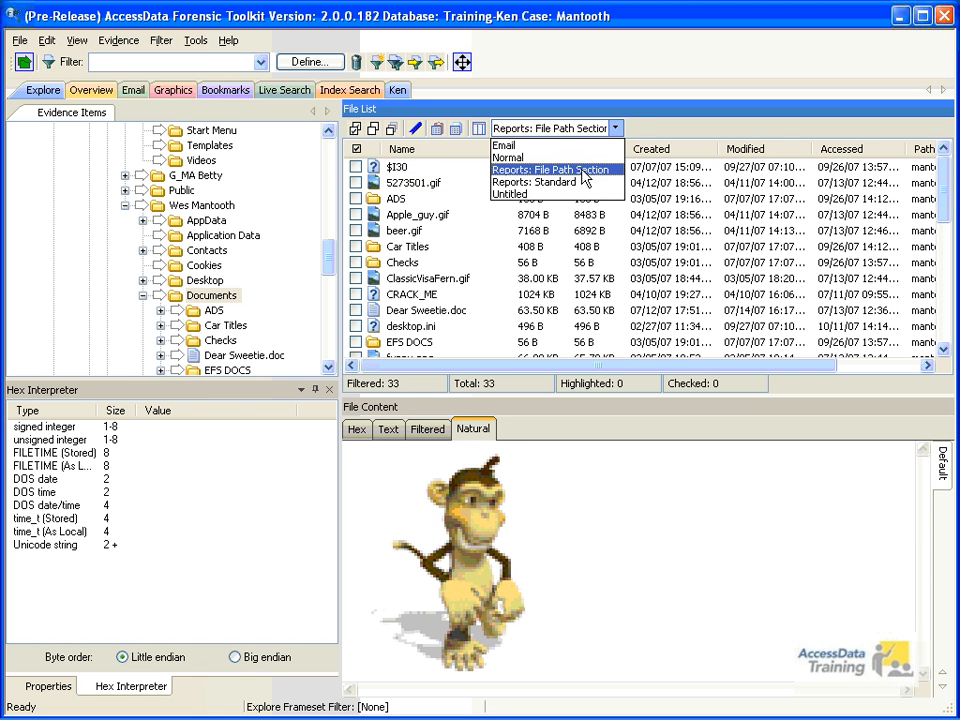
{"action": "left_click", "coordinate": [597, 169]}
- Open the column settings for Reports: File Path Section and rename the template with the trainer's first name
{"action": "left_click", "coordinate": [480, 128]}
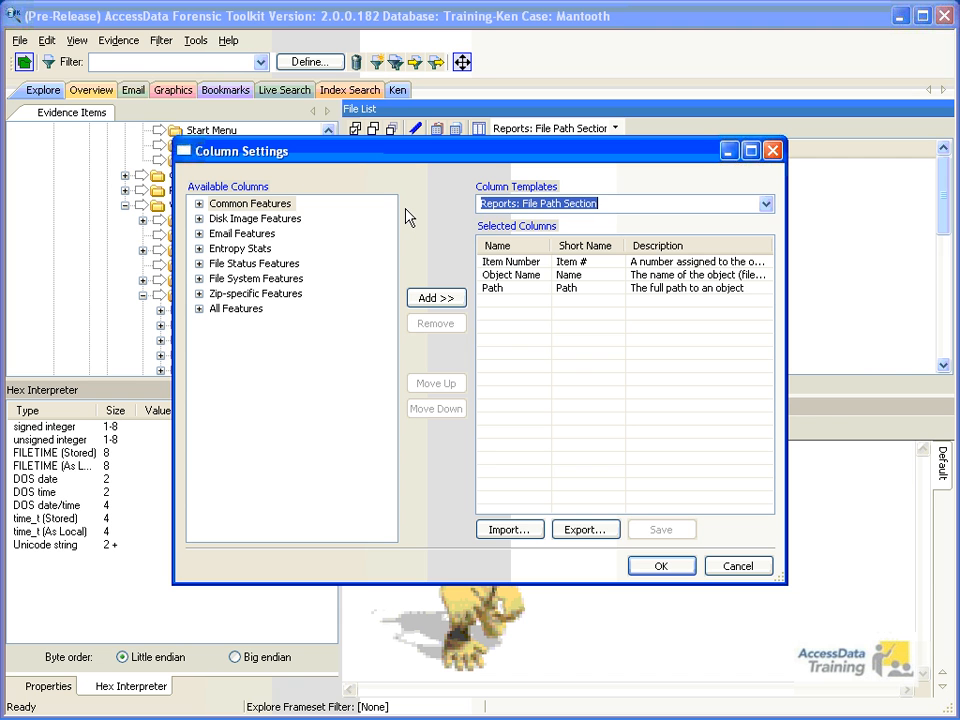
{"action": "type", "text": "Ken"}
{"action": "key", "text": "BackSpace"}
{"action": "key", "text": "BackSpace"}
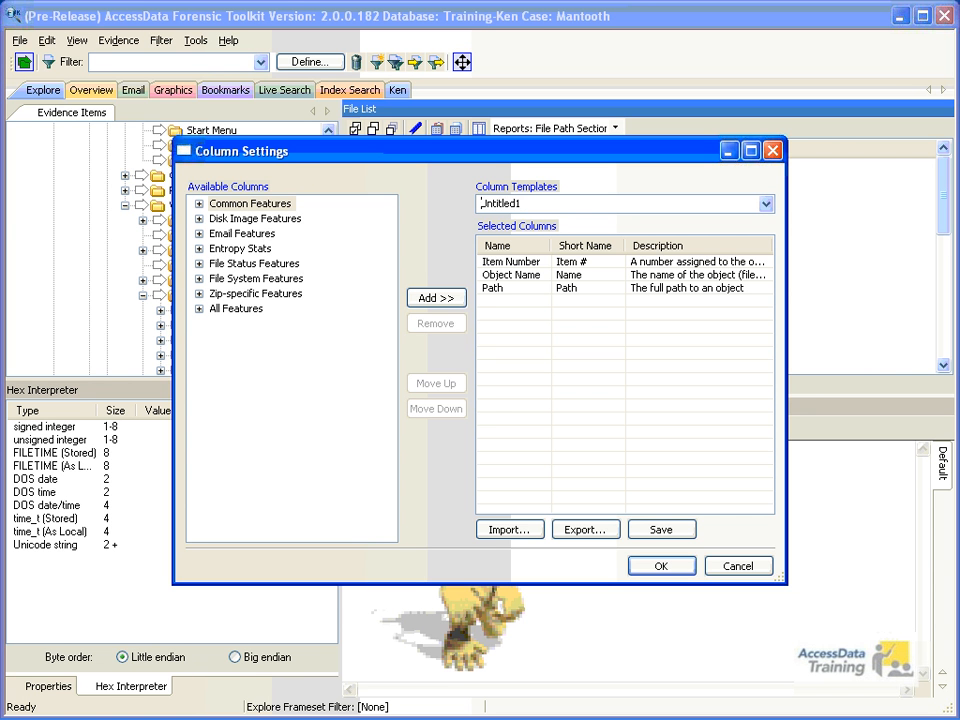
{"action": "type", "text": "Ken"}
{"action": "key", "text": "Delete"}
{"action": "key", "text": "Delete"}
{"action": "key", "text": "Delete"}
{"action": "key", "text": "Delete"}
{"action": "key", "text": "Delete"}
{"action": "key", "text": "Delete"}
{"action": "key", "text": "Delete"}
{"action": "key", "text": "Delete"}
- Add MD5 Hash from Common Features to the selected columns, save the template and apply it to the file list
{"action": "left_click", "coordinate": [199, 204]}
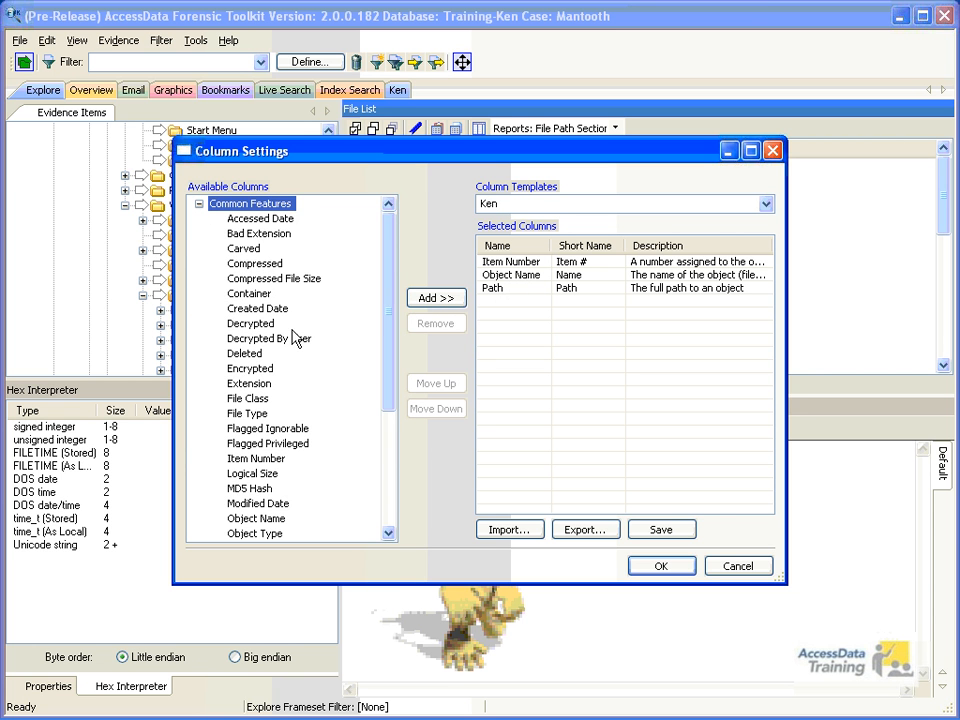
{"action": "left_click", "coordinate": [250, 488]}
{"action": "left_click", "coordinate": [436, 298]}
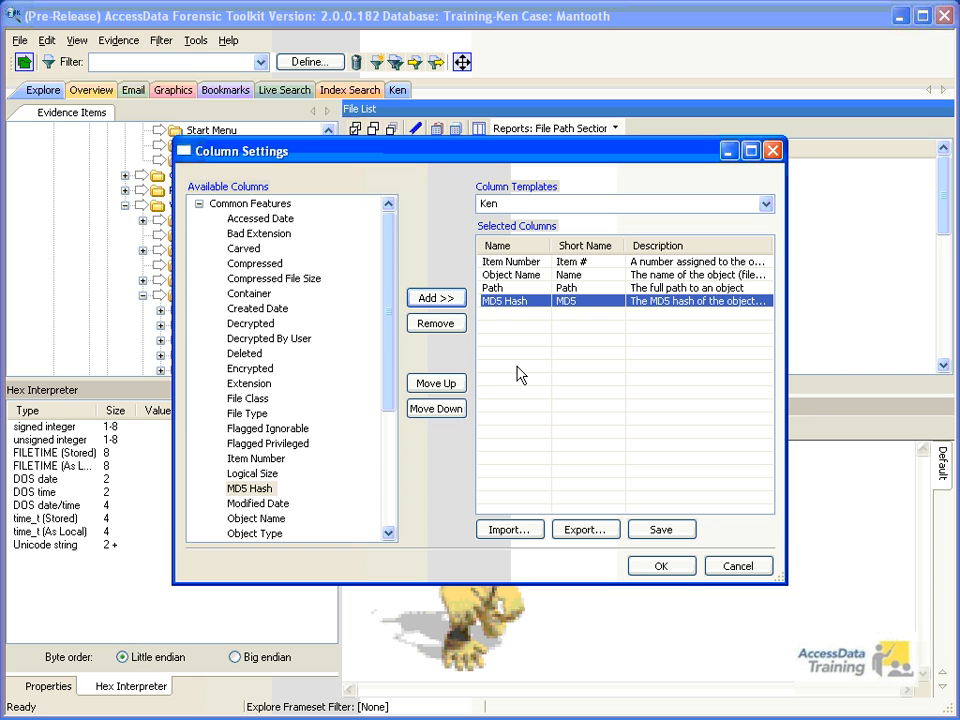
{"action": "left_click", "coordinate": [656, 534]}
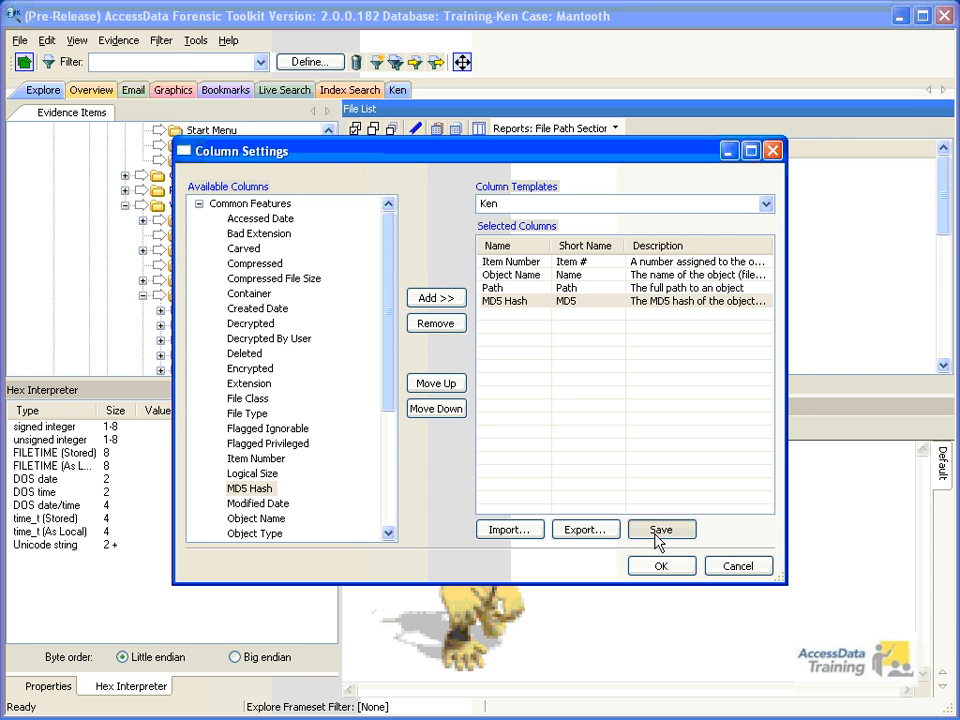
{"action": "left_click", "coordinate": [660, 566]}
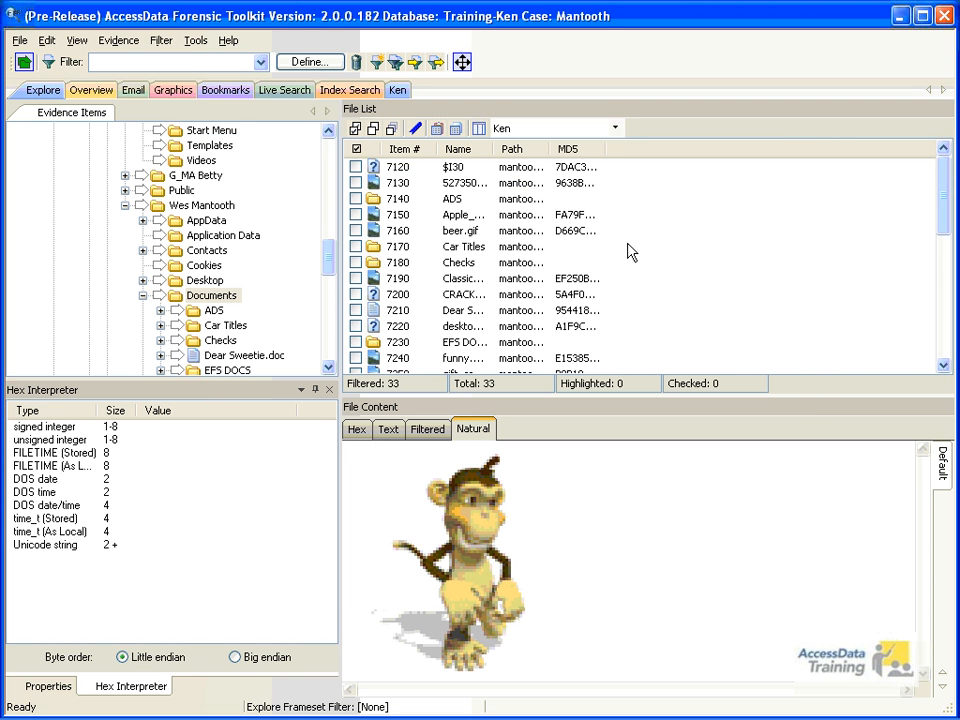
- Switch the file list to the Normal columns and back to the custom template, and widen the MD5 column
{"action": "left_click", "coordinate": [617, 129]}
{"action": "left_click", "coordinate": [591, 170]}
{"action": "left_click", "coordinate": [617, 131]}
{"action": "left_click", "coordinate": [553, 156]}
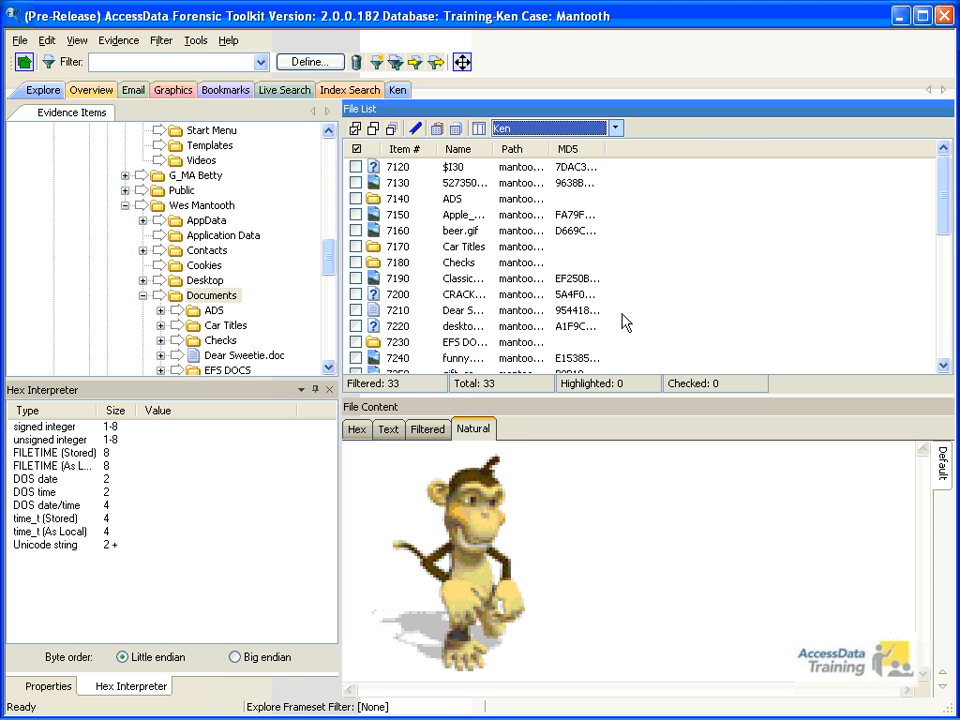
{"action": "left_click_drag", "start_coordinate": [602, 148], "coordinate": [690, 148]}
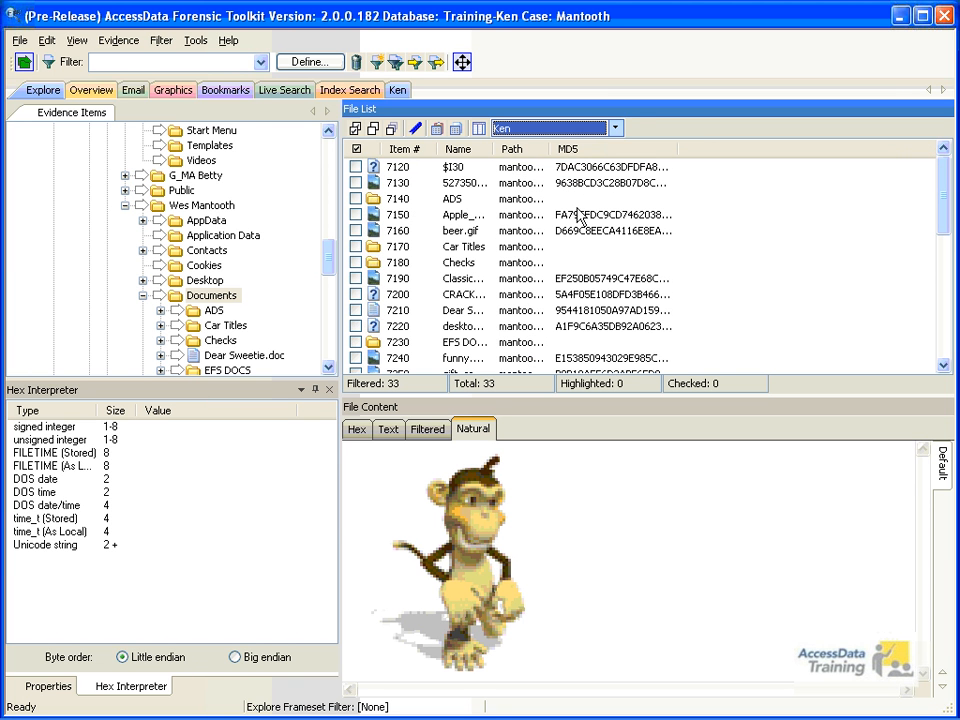
- Check which column templates the file list export offers, and leave the export without saving
{"action": "left_click", "coordinate": [455, 129]}
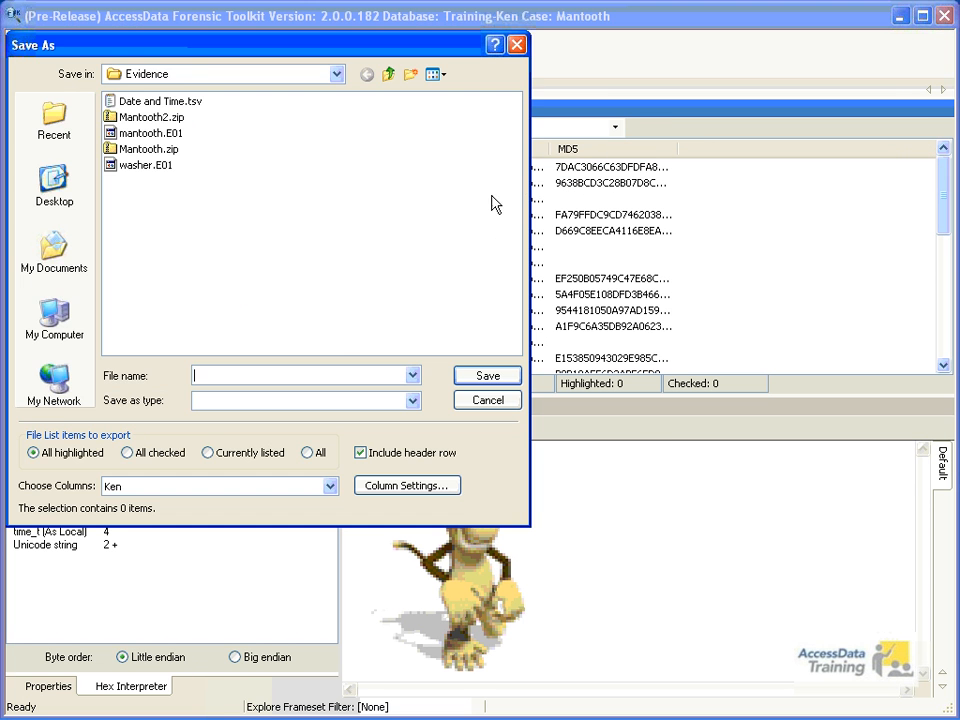
{"action": "left_click", "coordinate": [330, 486]}
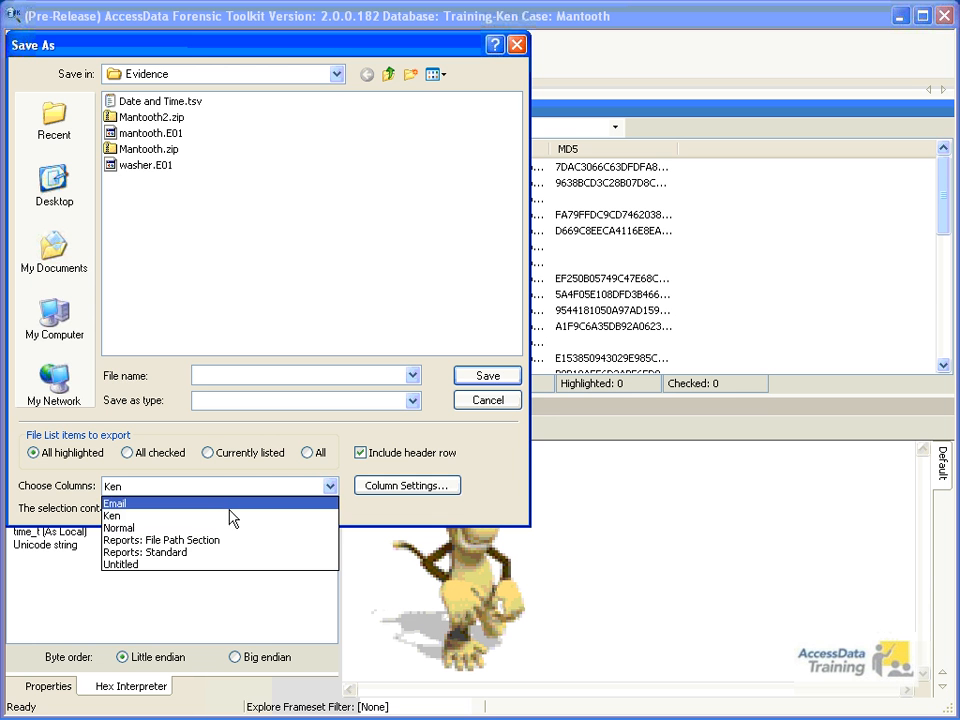
{"action": "left_click", "coordinate": [514, 407]}
{"action": "left_click", "coordinate": [513, 406]}
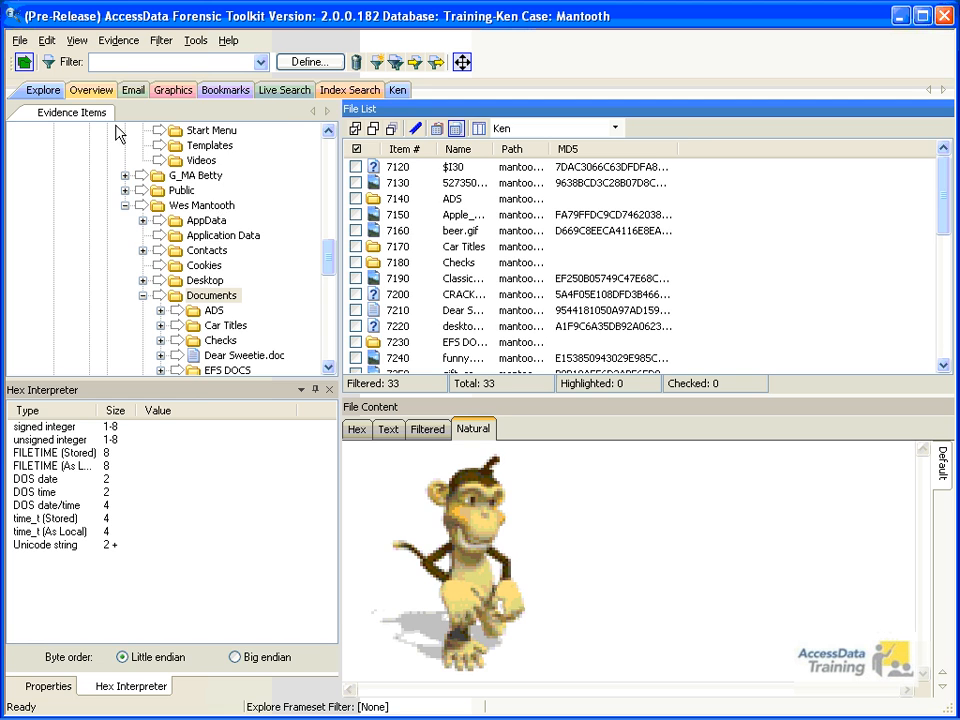
- In the case overview, expand File Category through Graphics and Raster Graphics, and list the JPEG files
{"action": "left_click", "coordinate": [88, 90]}
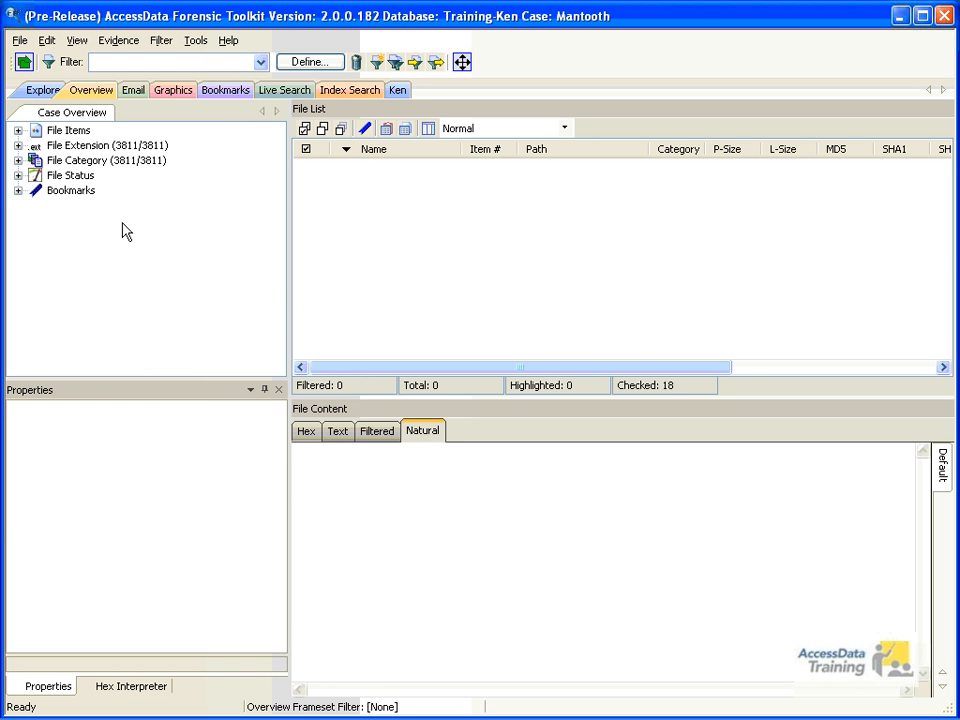
{"action": "double_click", "coordinate": [36, 162]}
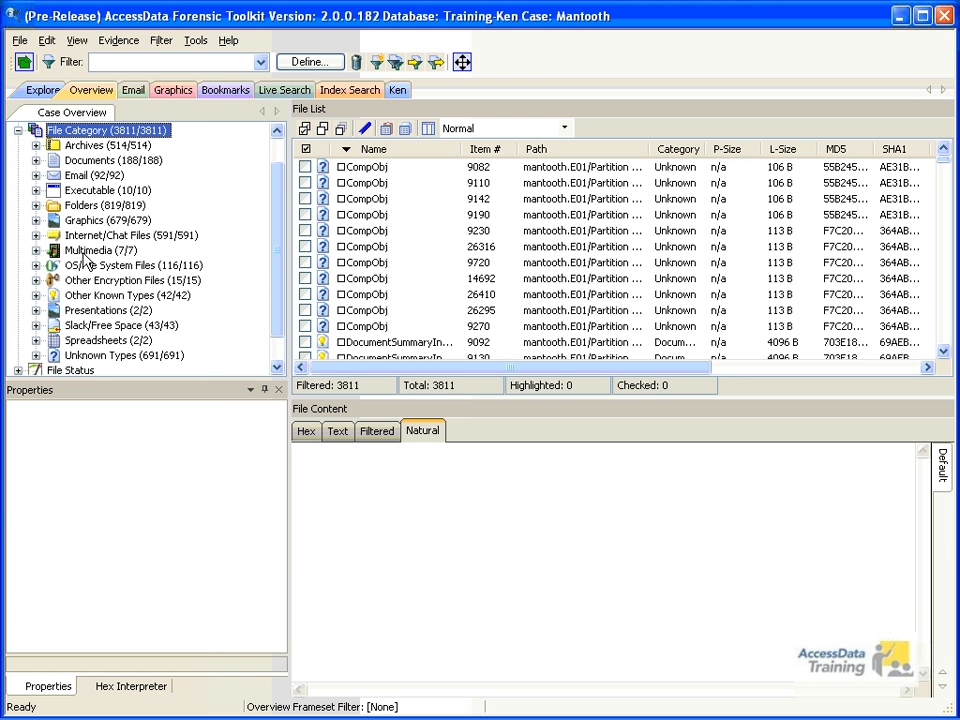
{"action": "left_click", "coordinate": [36, 220]}
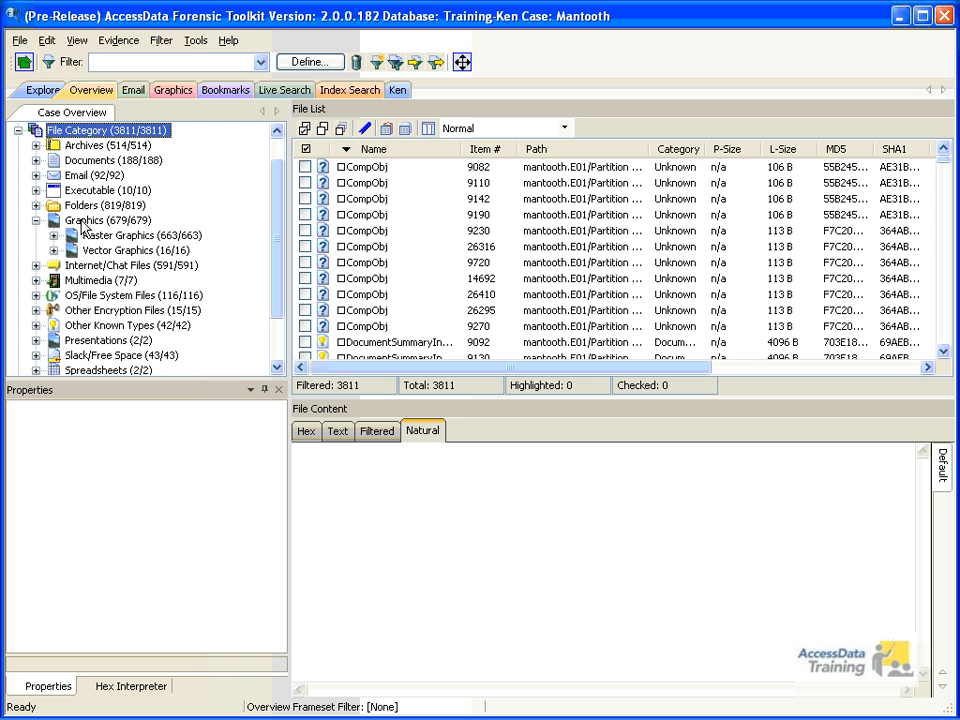
{"action": "left_click", "coordinate": [53, 235]}
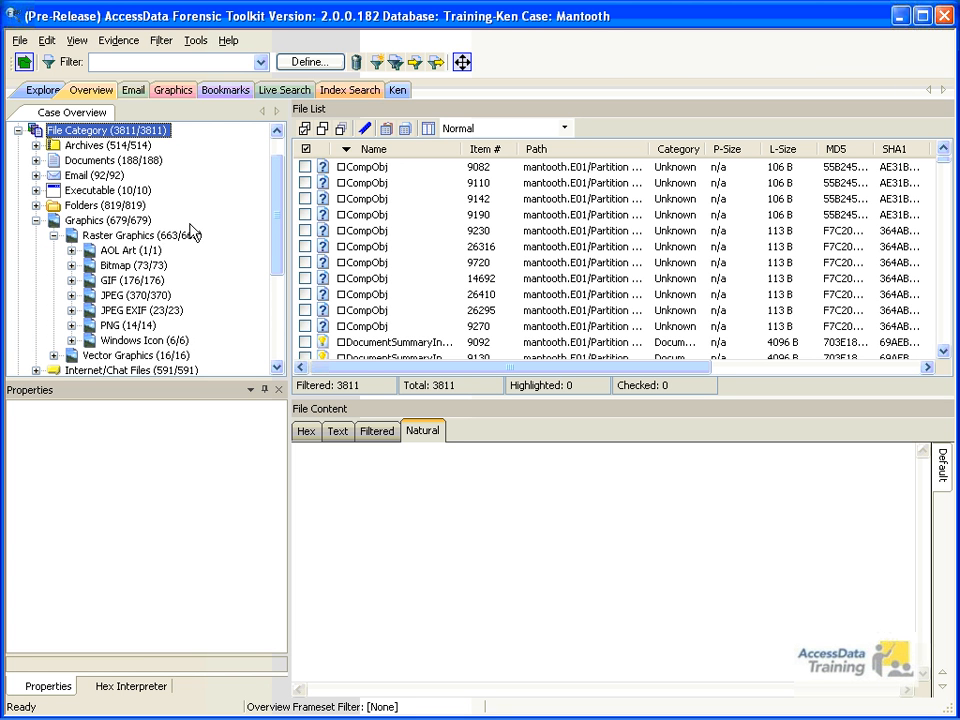
{"action": "left_click", "coordinate": [110, 296]}
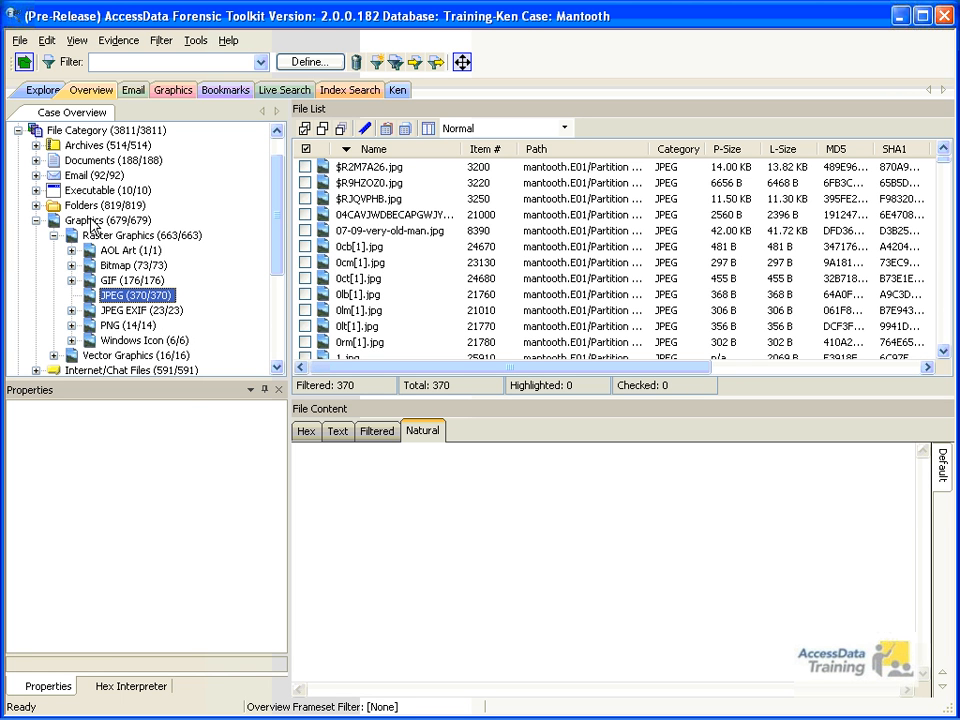
- List every file in the Graphics category, and collapse its Raster Graphics and Graphics branches
{"action": "left_click", "coordinate": [90, 222]}
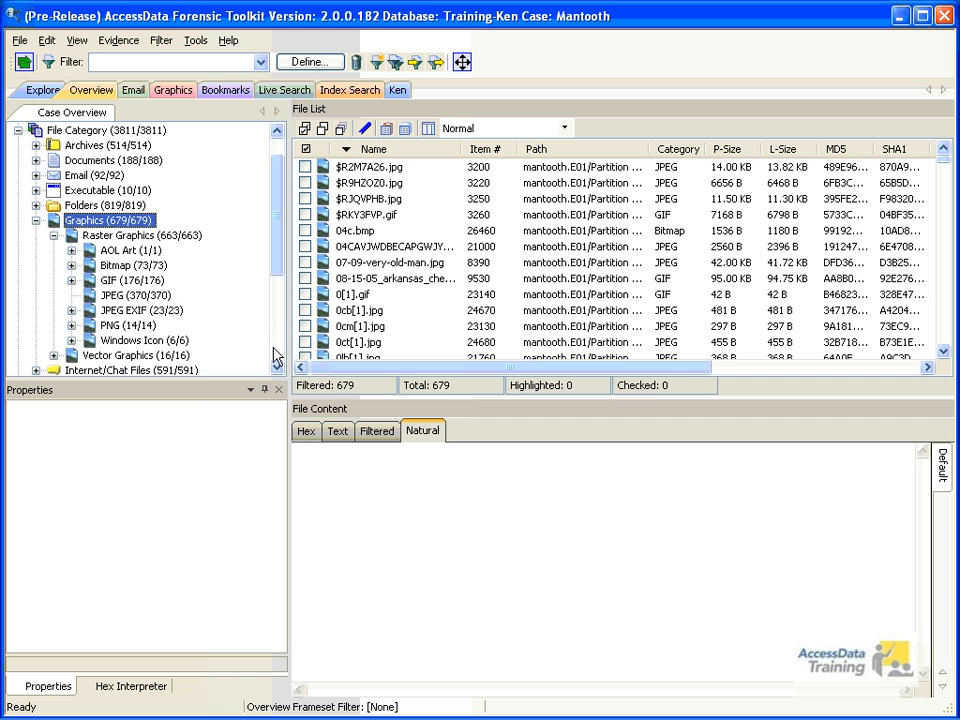
{"action": "left_click", "coordinate": [53, 236]}
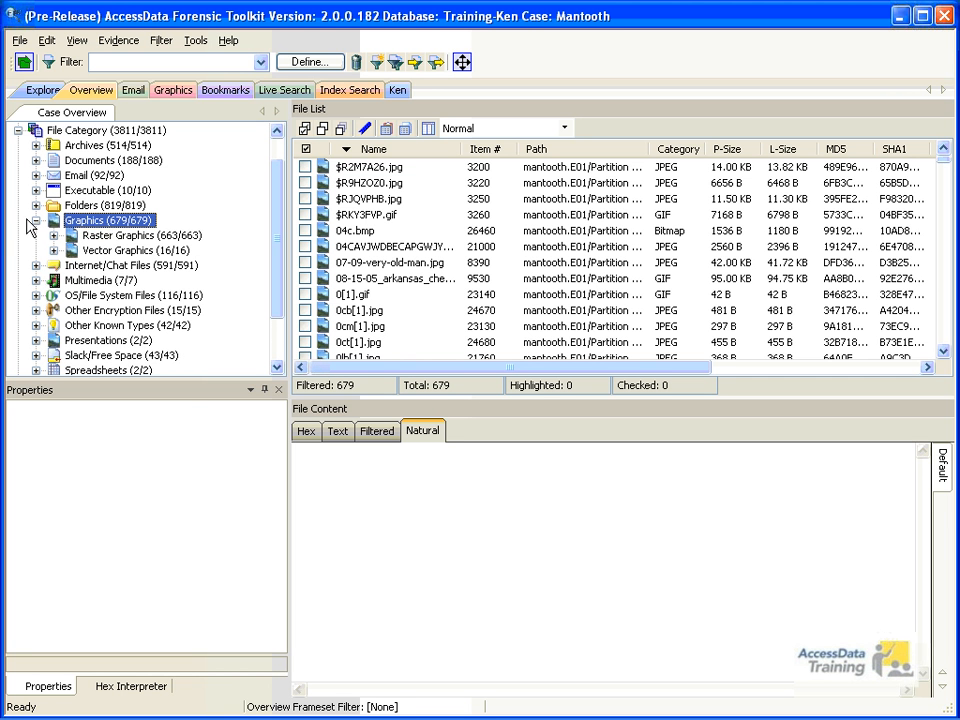
{"action": "left_click", "coordinate": [36, 220]}
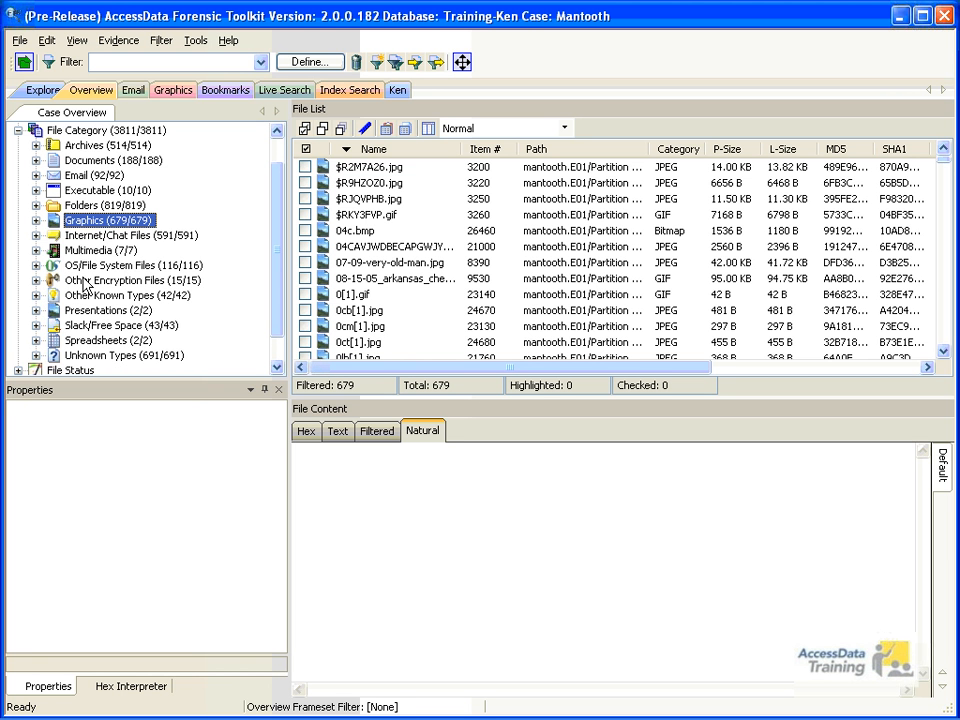
- Expand Documents to examine the Microsoft Documents and Microsoft Word version subcategories, and collapse those two branches
{"action": "left_click_drag", "start_coordinate": [281, 275], "coordinate": [272, 237]}
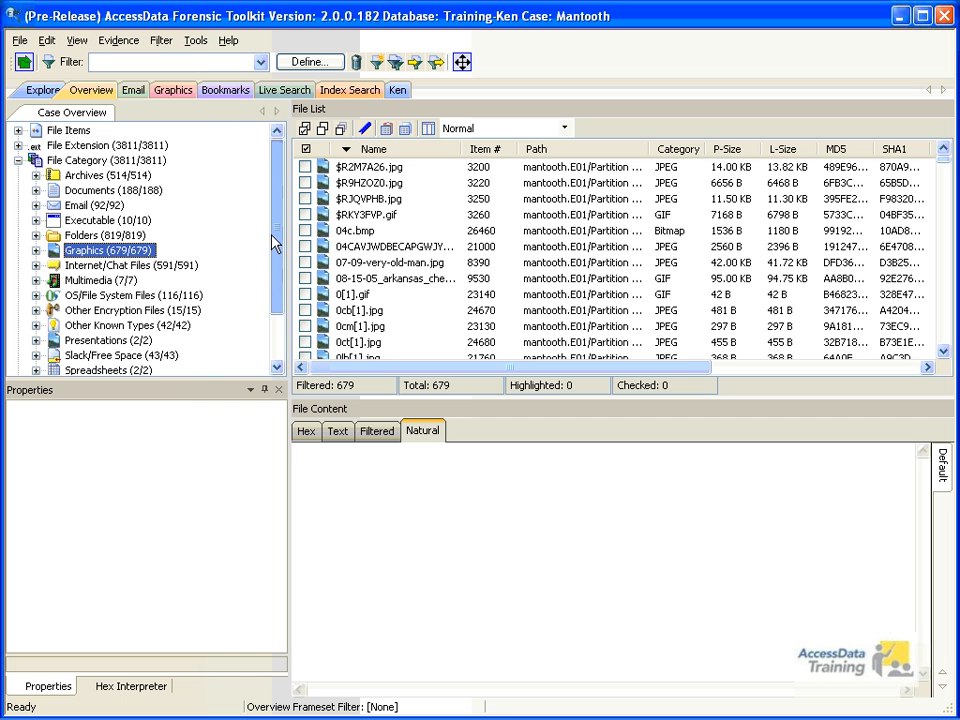
{"action": "left_click", "coordinate": [36, 190]}
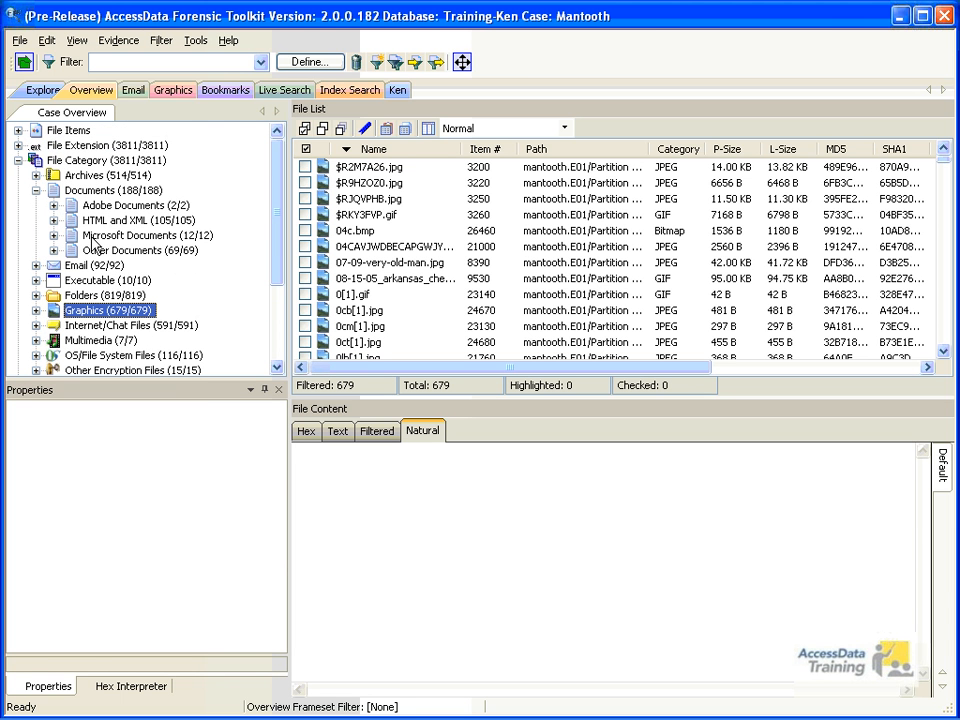
{"action": "left_click", "coordinate": [54, 235]}
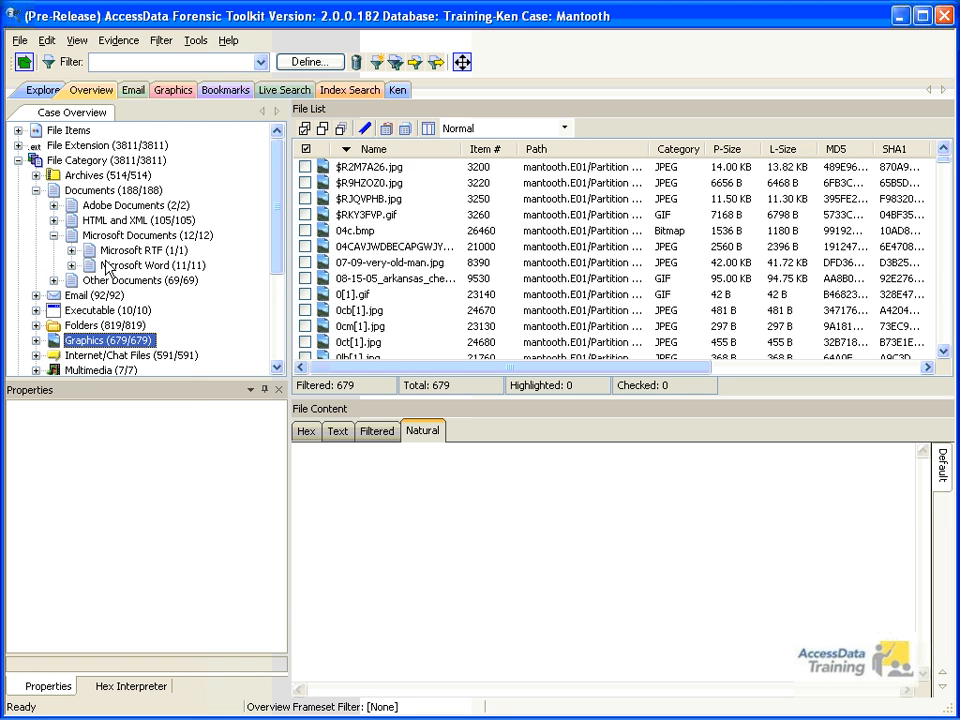
{"action": "left_click", "coordinate": [71, 265]}
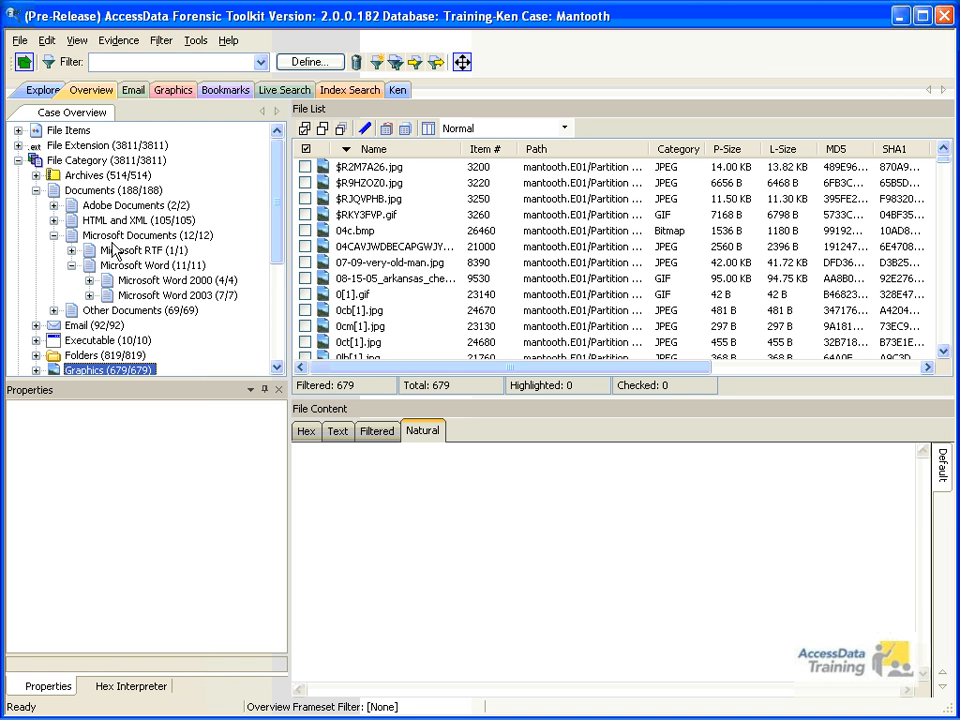
{"action": "left_click", "coordinate": [71, 265]}
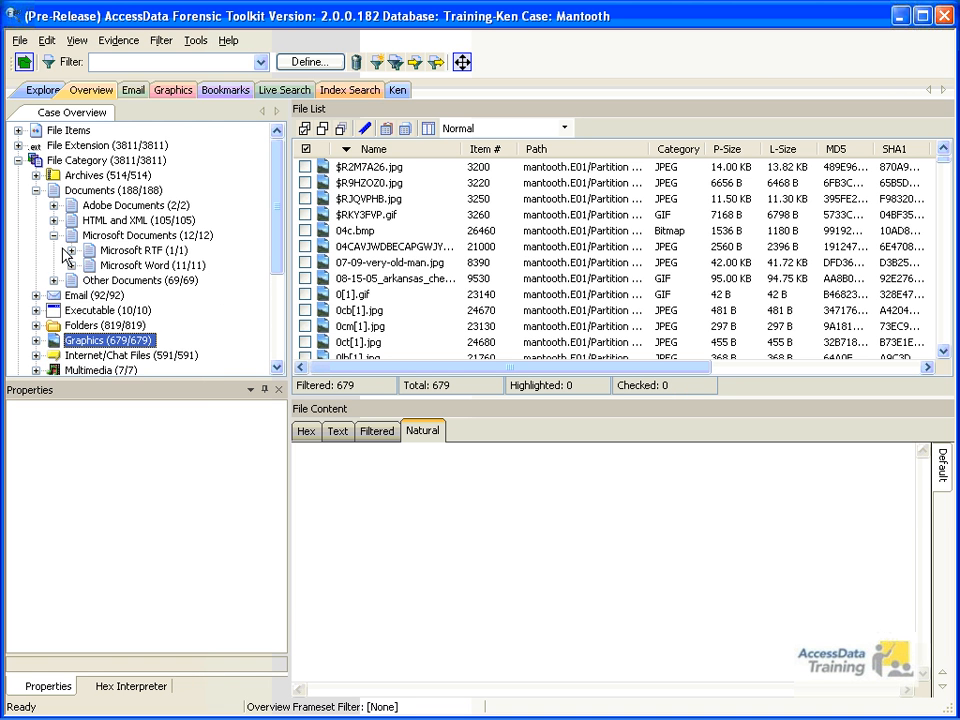
{"action": "left_click", "coordinate": [53, 235]}
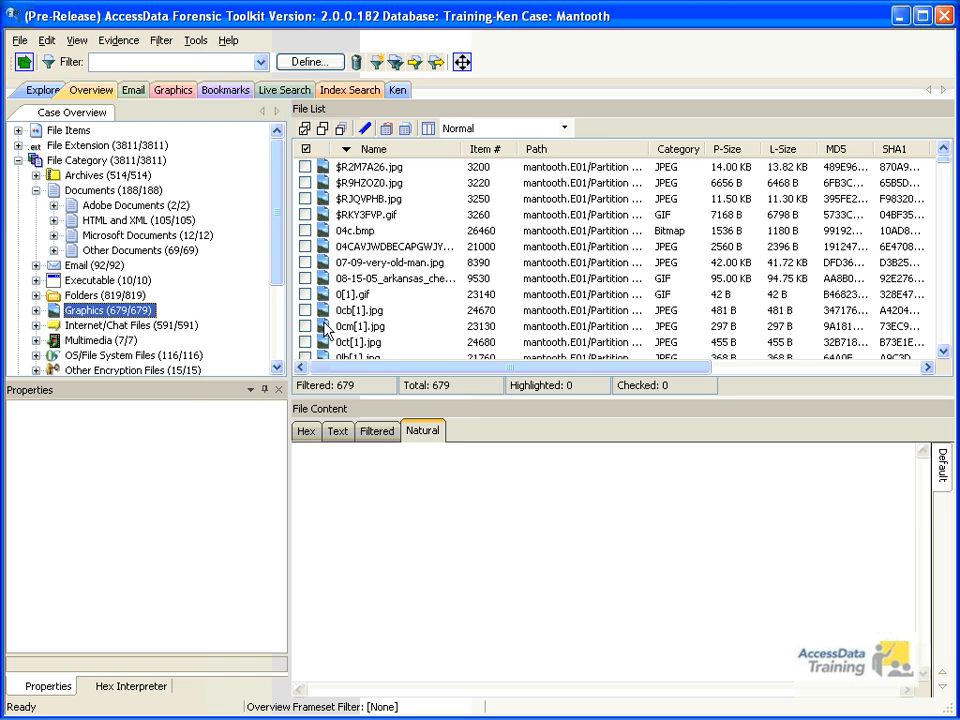
- List the HTML files under HTML and XML, and preview the web page images[1].htm, item 25010
{"action": "left_click", "coordinate": [53, 220]}
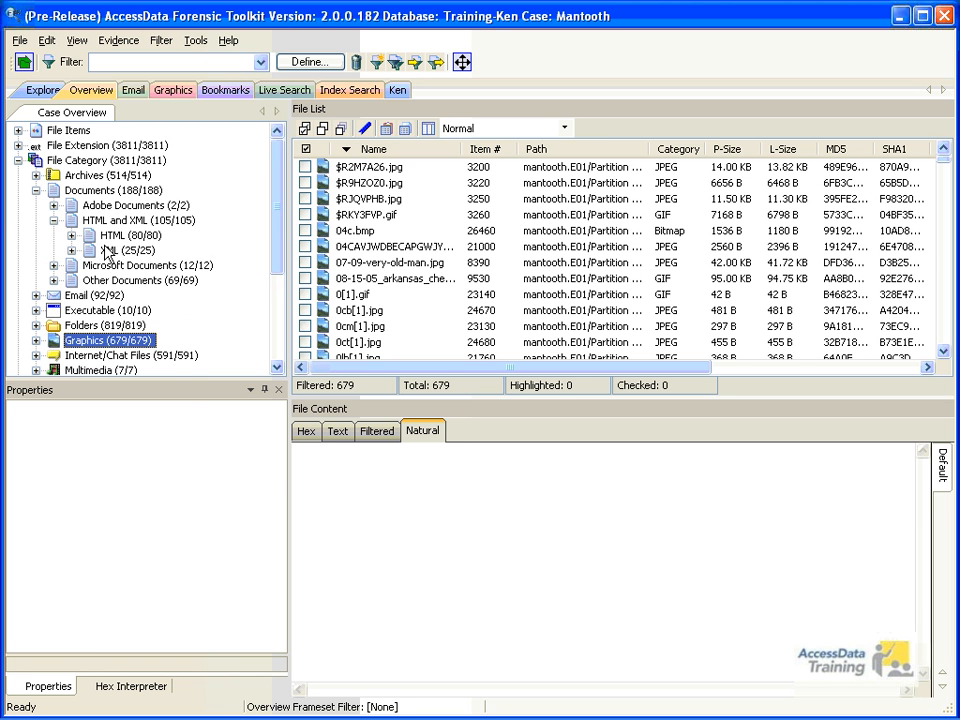
{"action": "left_click", "coordinate": [112, 236]}
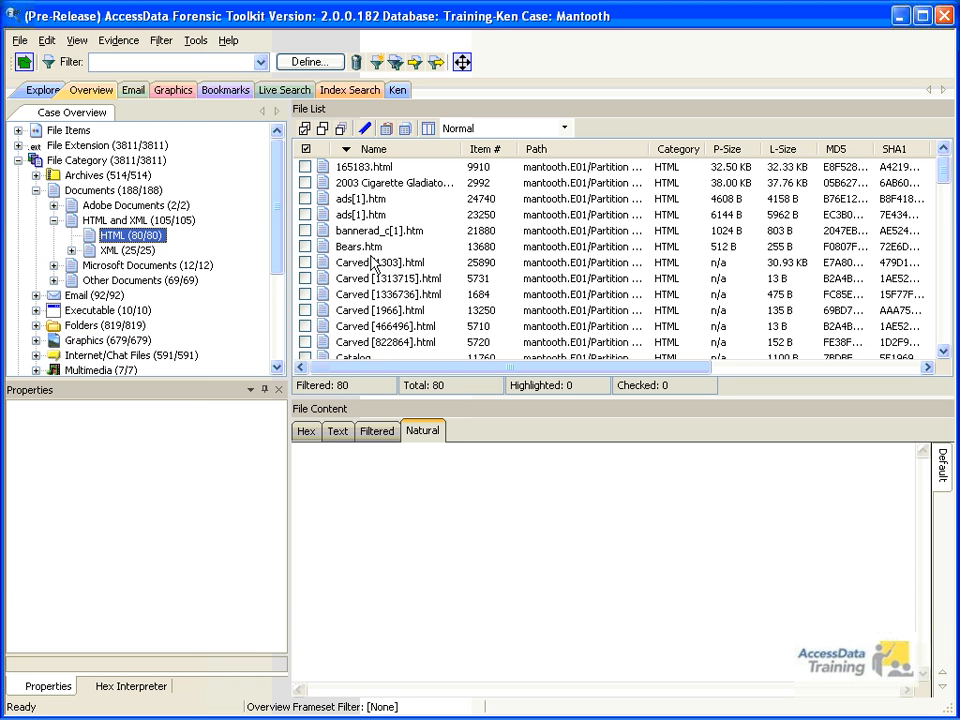
{"action": "left_click_drag", "start_coordinate": [943, 176], "coordinate": [946, 237]}
{"action": "left_click", "coordinate": [385, 200]}
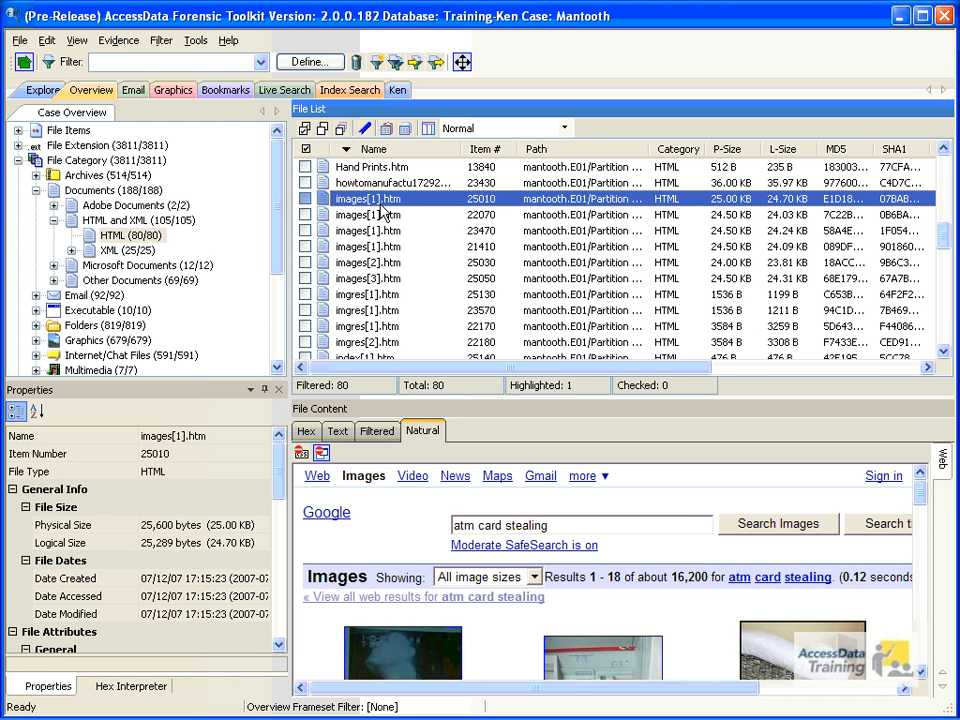
{"action": "mouse_move", "coordinate": [921, 495]}
{"action": "left_mouse_down"}
{"action": "mouse_move", "coordinate": [925, 622]}
{"action": "mouse_move", "coordinate": [922, 515]}
{"action": "left_mouse_up"}
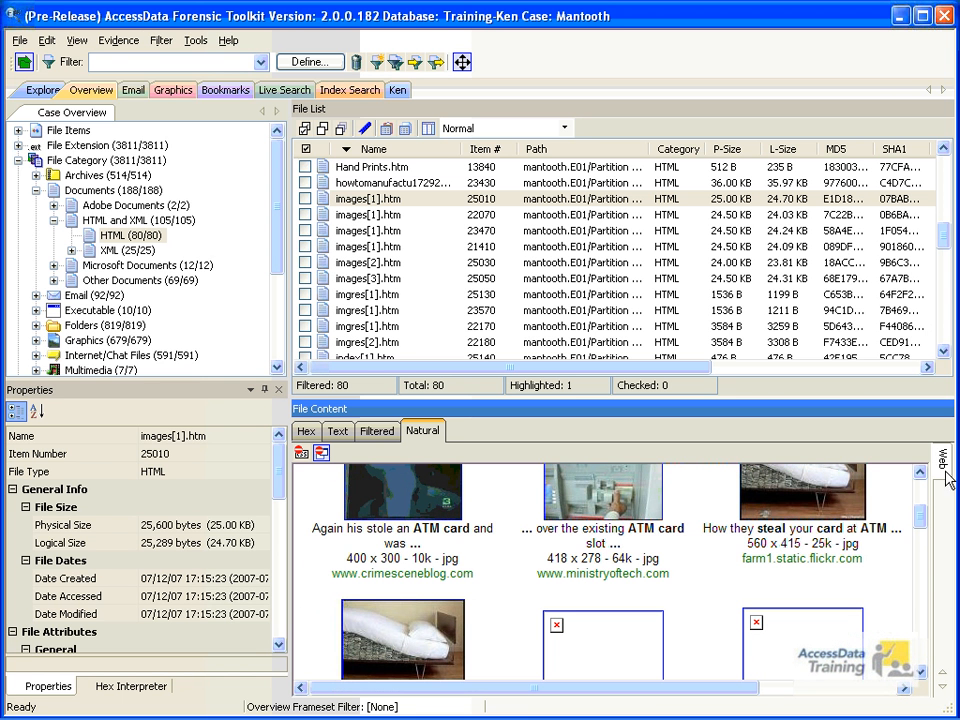
- Review the top of the images[1].htm preview, follow its Web link to the Google home page, and switch the external hyperlink option back on
{"action": "left_click_drag", "start_coordinate": [928, 524], "coordinate": [921, 492]}
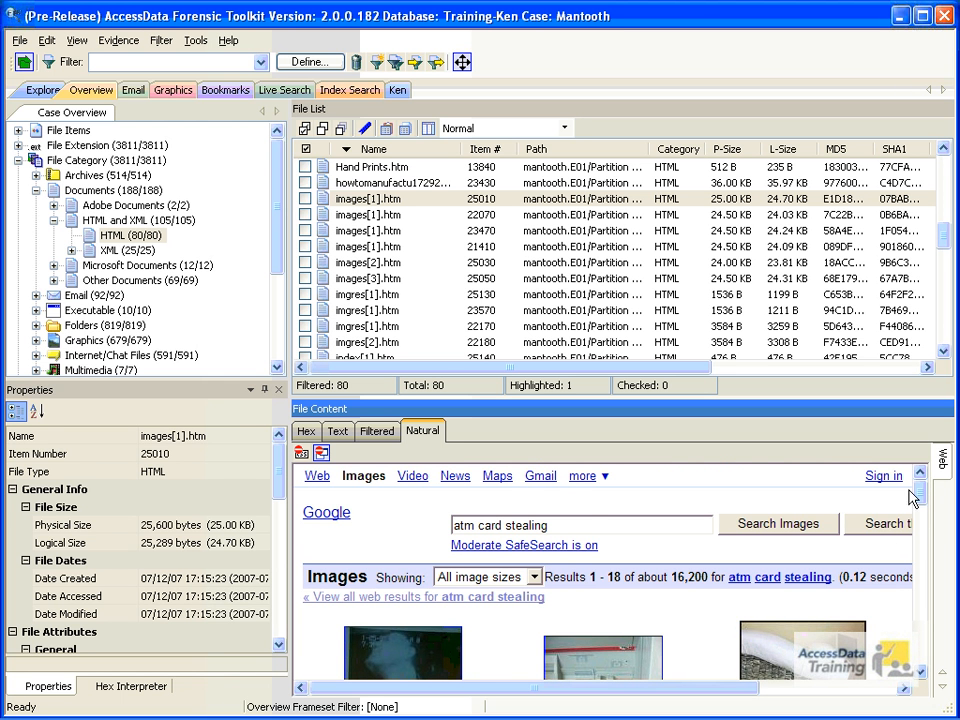
{"action": "mouse_move", "coordinate": [921, 500]}
{"action": "left_mouse_down"}
{"action": "mouse_move", "coordinate": [921, 568]}
{"action": "mouse_move", "coordinate": [921, 489]}
{"action": "left_mouse_up"}
{"action": "left_click", "coordinate": [317, 476]}
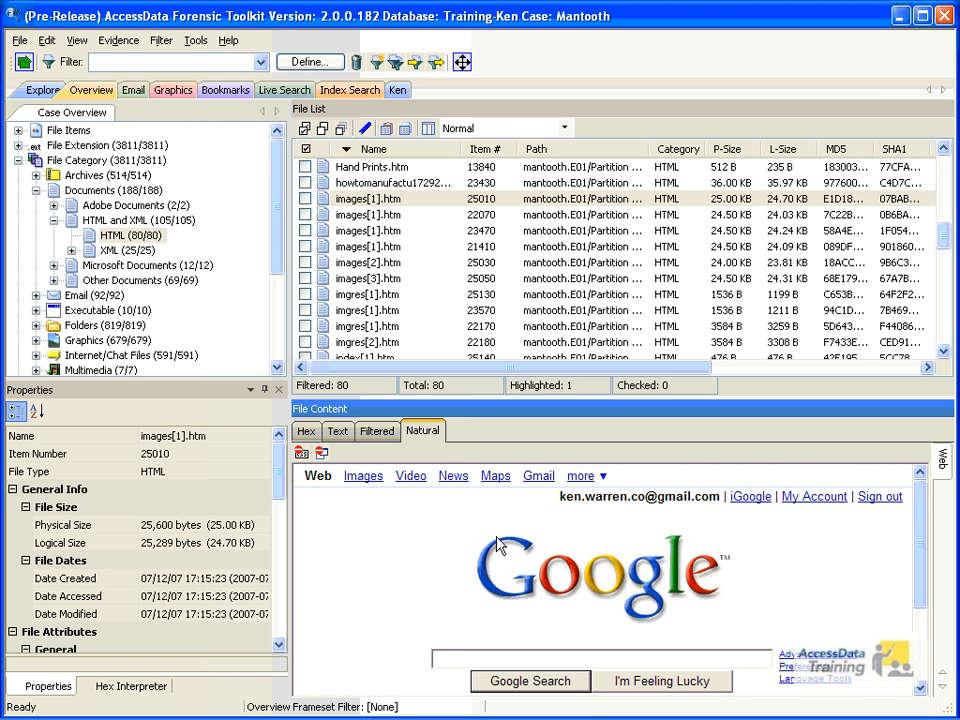
{"action": "left_click", "coordinate": [321, 452]}
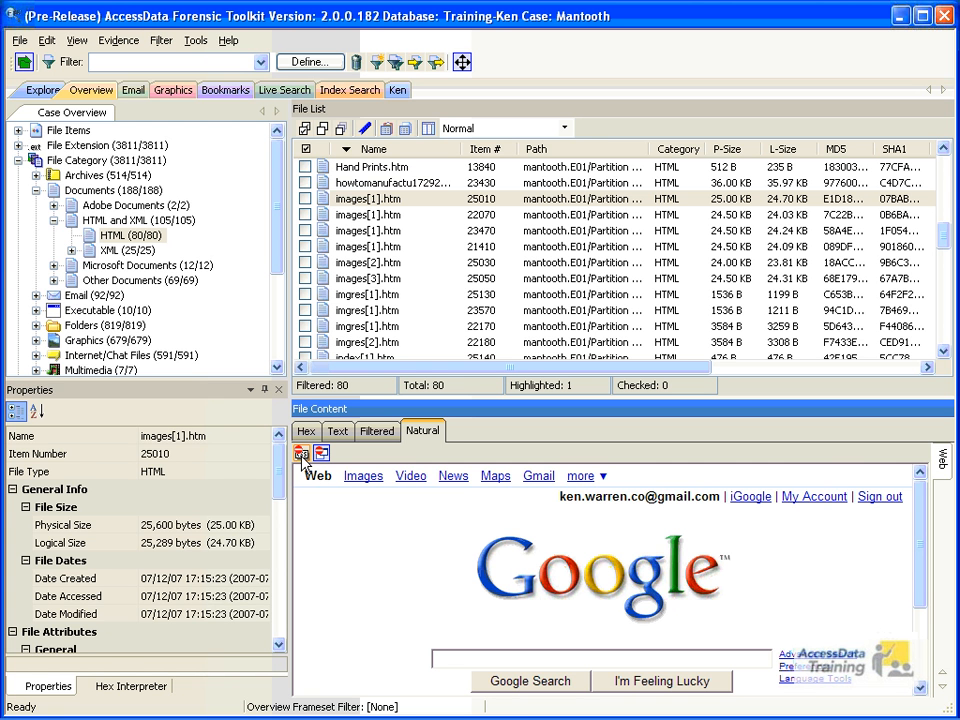
- Collapse the HTML and XML and Documents branches, and list the Riff Avi files under Video in Multimedia
{"action": "left_click", "coordinate": [53, 220]}
{"action": "left_click", "coordinate": [37, 194]}
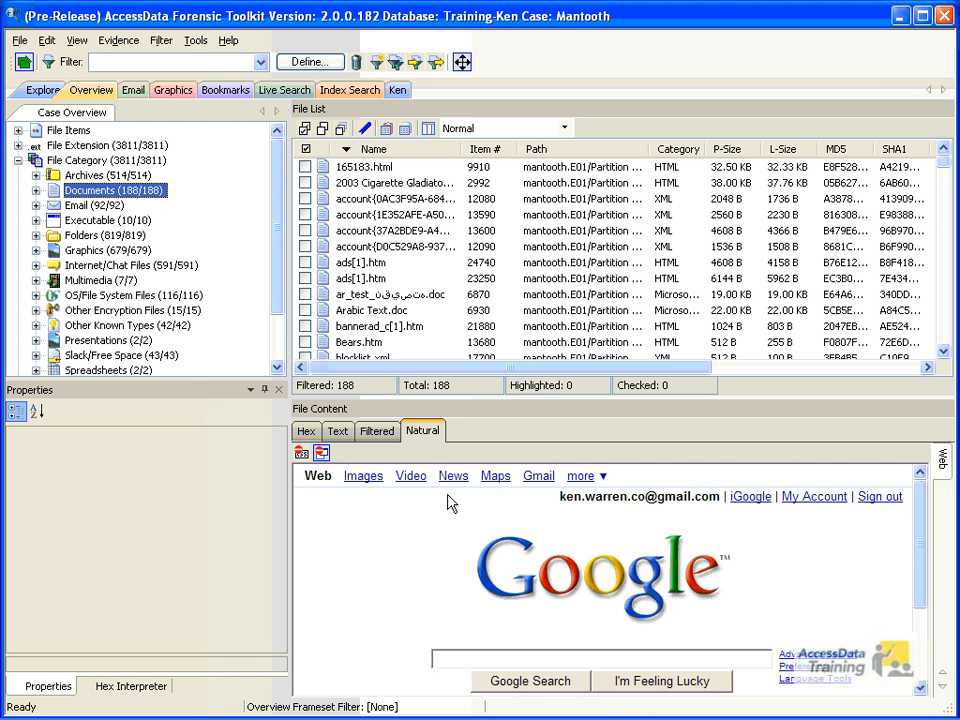
{"action": "left_click", "coordinate": [36, 280]}
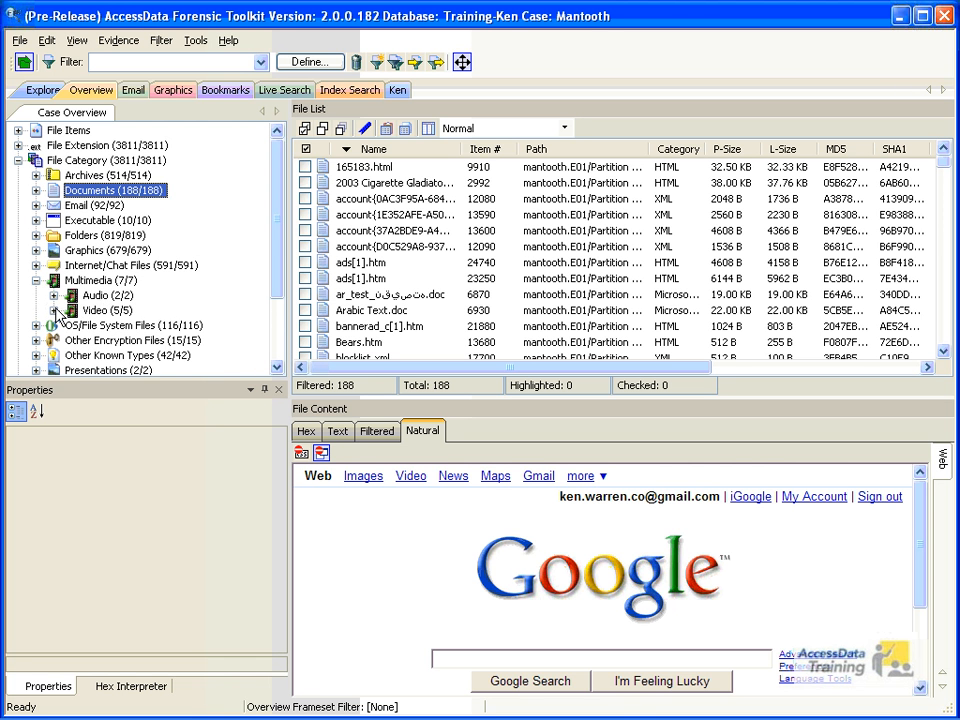
{"action": "left_click", "coordinate": [54, 311]}
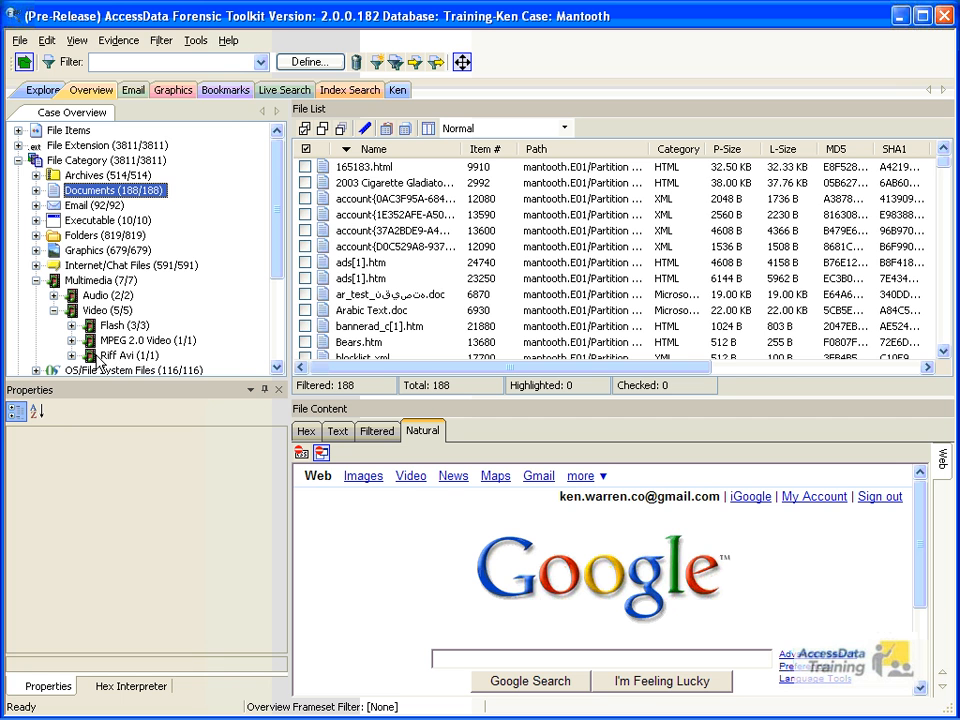
{"action": "left_click", "coordinate": [118, 355]}
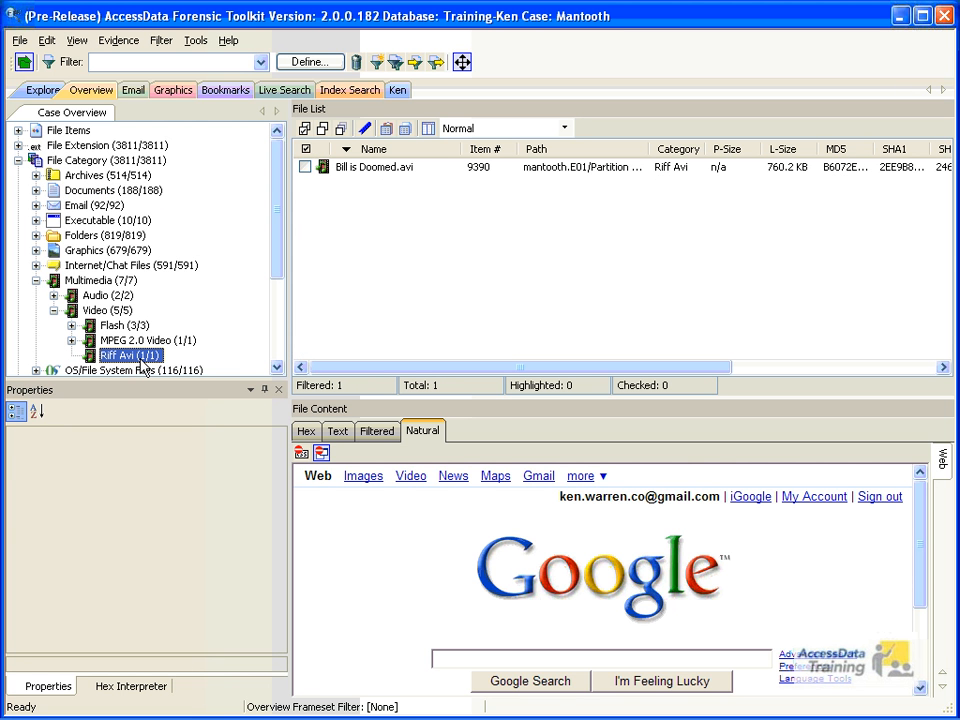
- Preview Bill is Doomed.avi, play the video in the media viewer, and open the file from the file list
{"action": "left_click", "coordinate": [350, 170]}
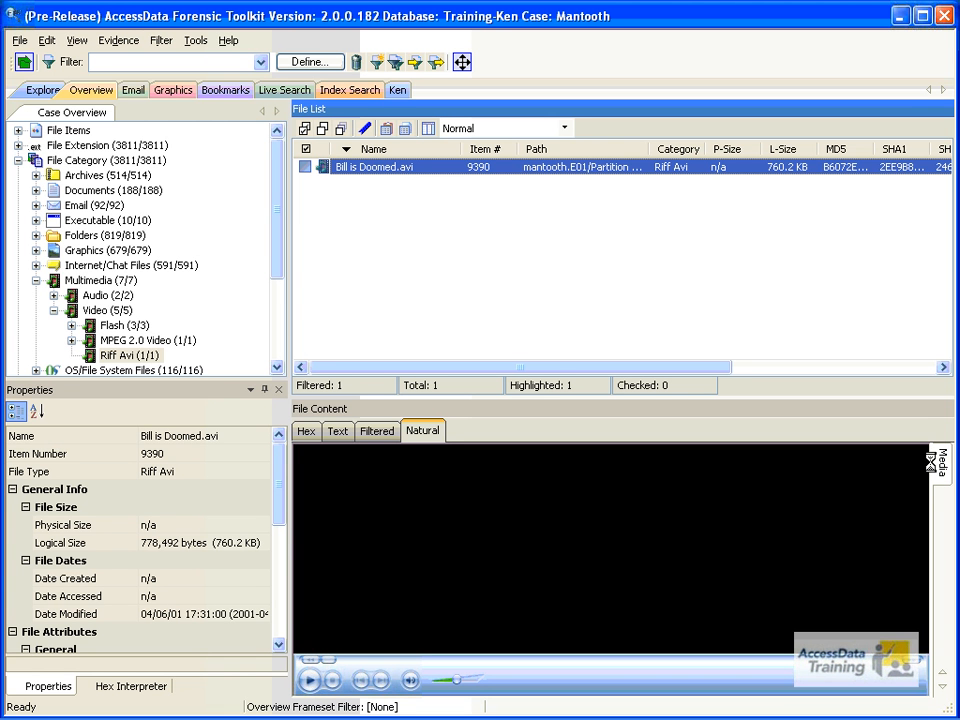
{"action": "left_click", "coordinate": [309, 682]}
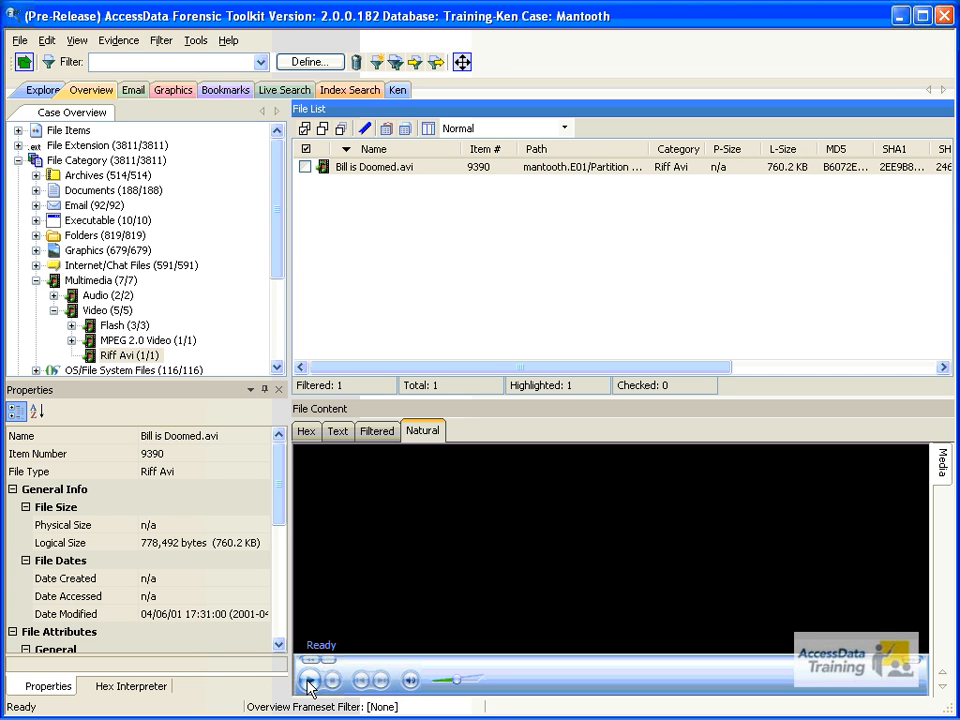
{"action": "left_click", "coordinate": [309, 682]}
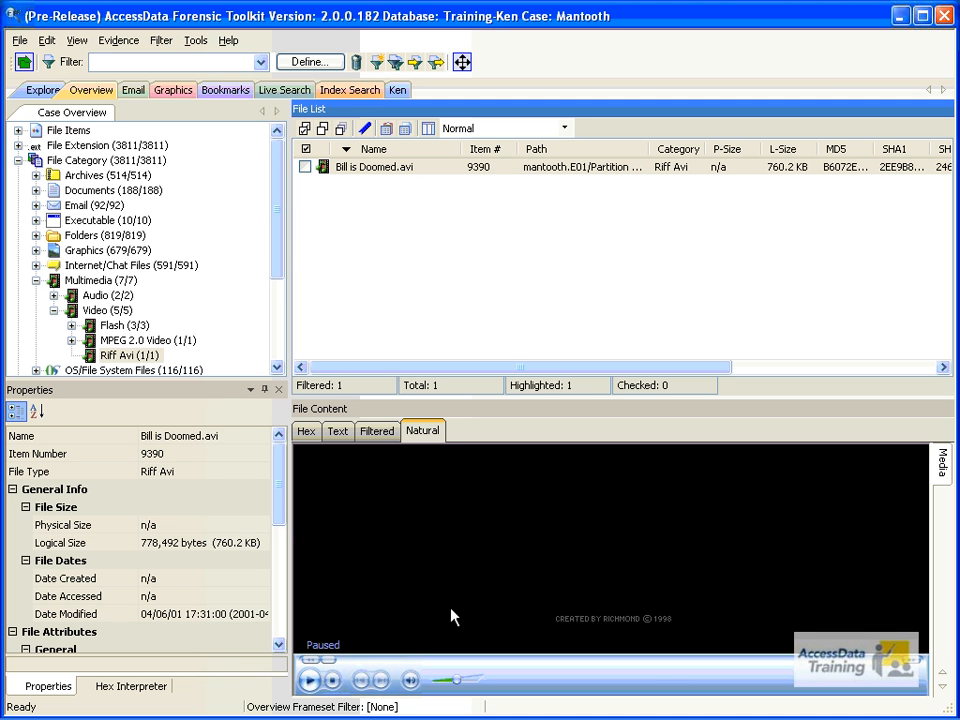
{"action": "left_click", "coordinate": [363, 169]}
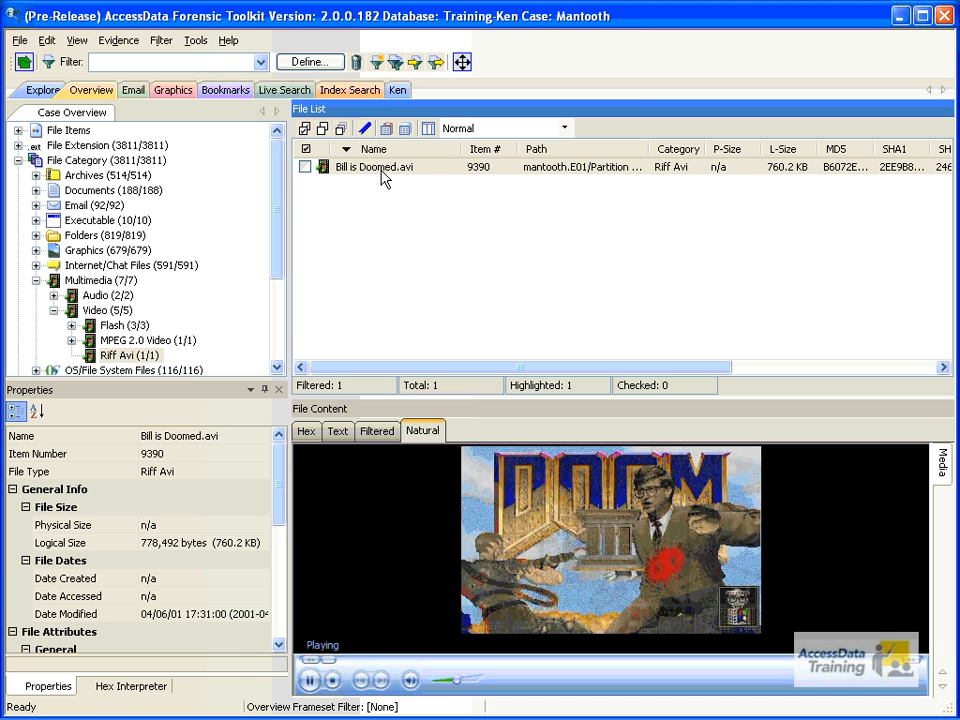
{"action": "double_click", "coordinate": [383, 170]}
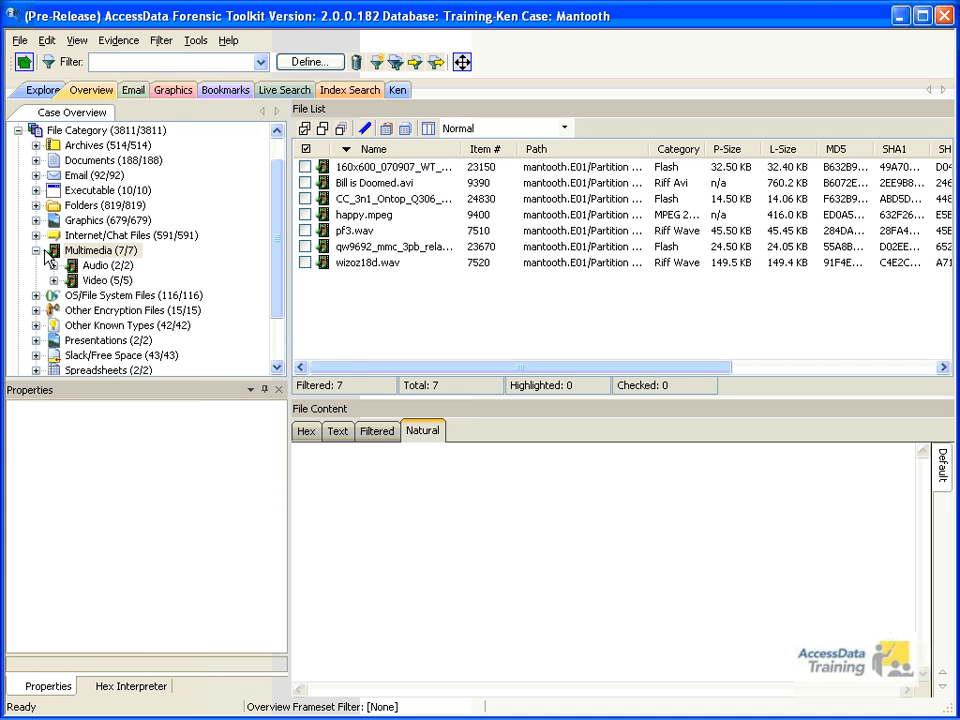
- Examine the Internet/Chat Files subcategories and list the OS/File System Files, leaving the Multimedia and Internet/Chat Files branches collapsed
{"action": "left_click", "coordinate": [36, 251]}
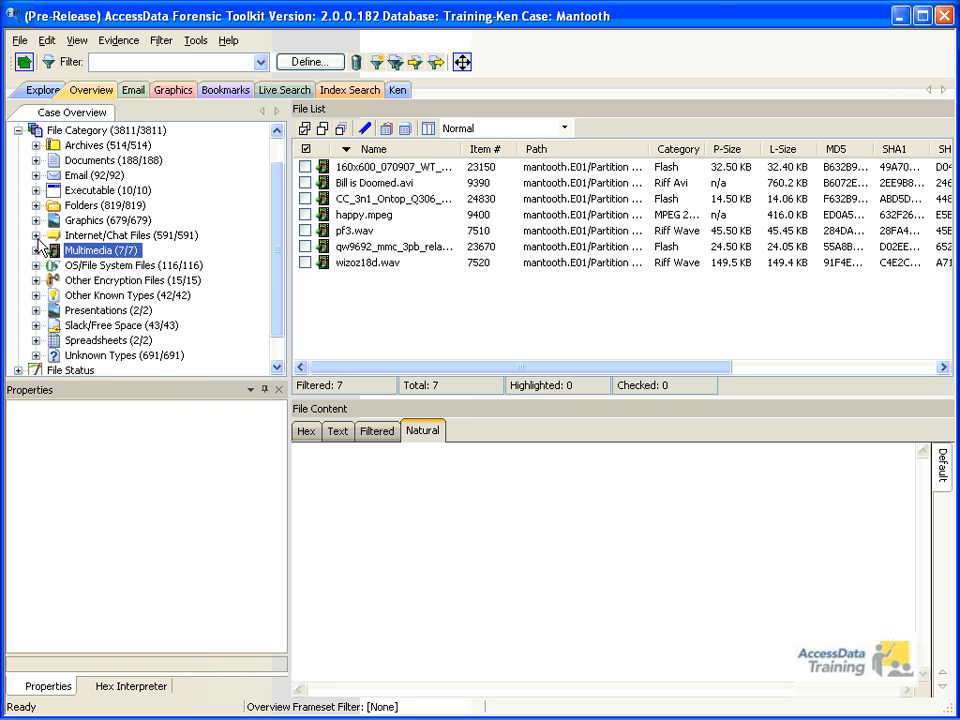
{"action": "left_click", "coordinate": [36, 236]}
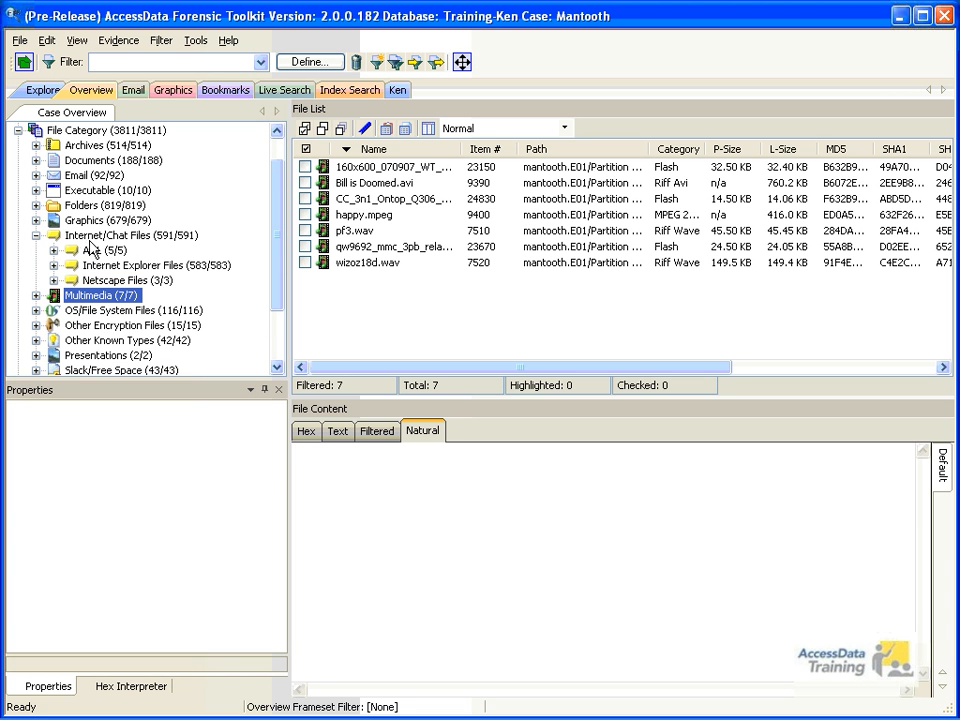
{"action": "double_click", "coordinate": [100, 311]}
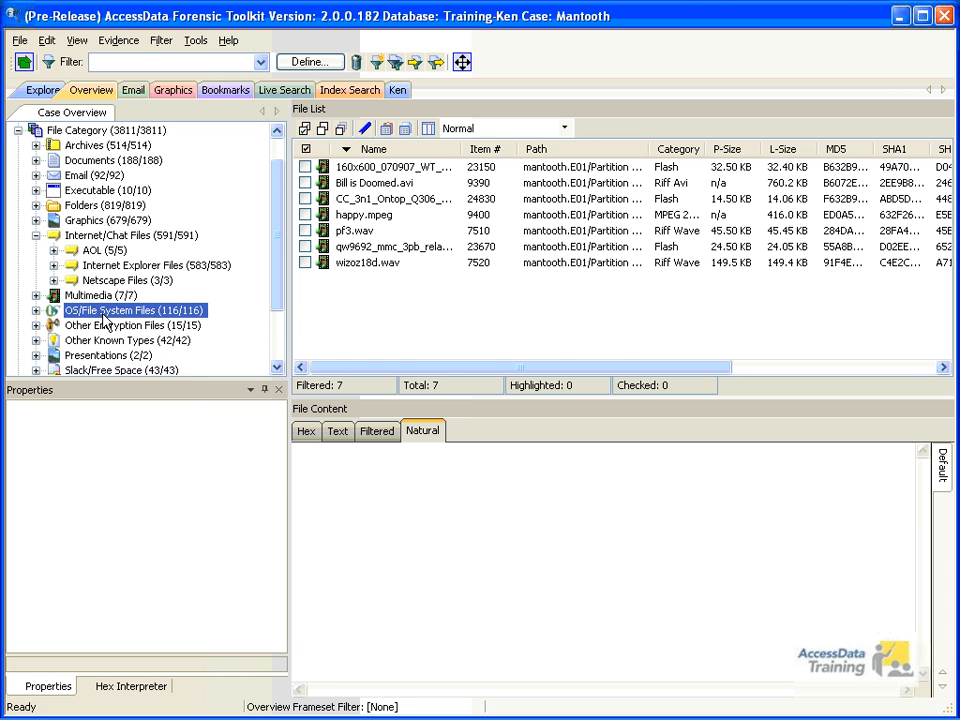
{"action": "left_click", "coordinate": [36, 281]}
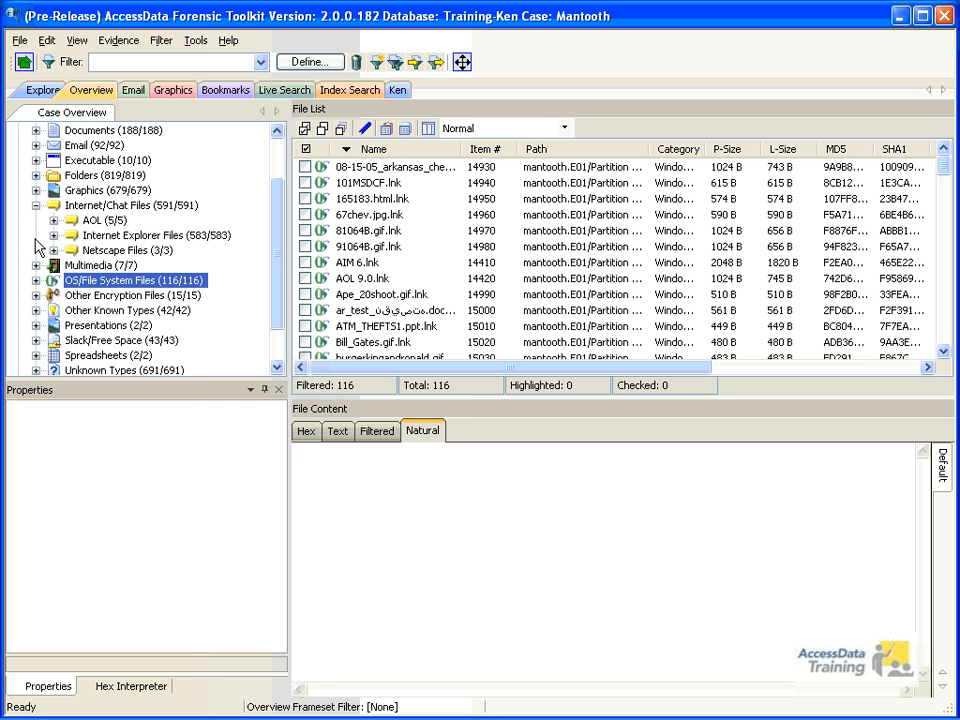
{"action": "left_click", "coordinate": [36, 205]}
{"action": "scroll", "coordinate": [274, 306], "scroll_direction": "up", "scroll_amount": 2}
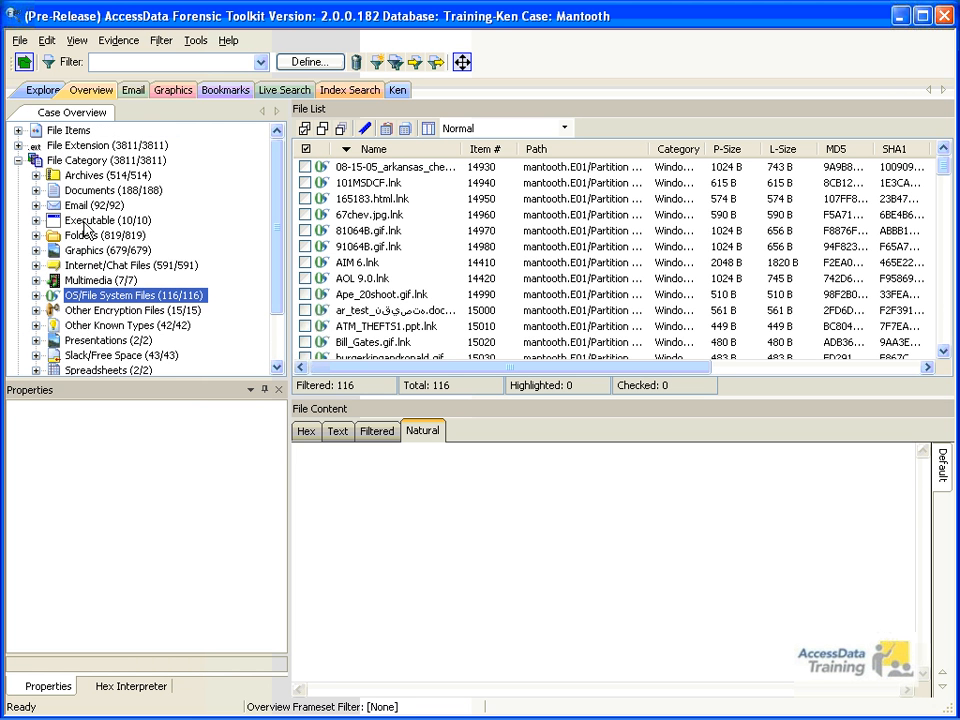
- List all files in File Category, and list the EFS Encrypted Files and EFS Key Files under Other Encryption Files
{"action": "left_click", "coordinate": [120, 159]}
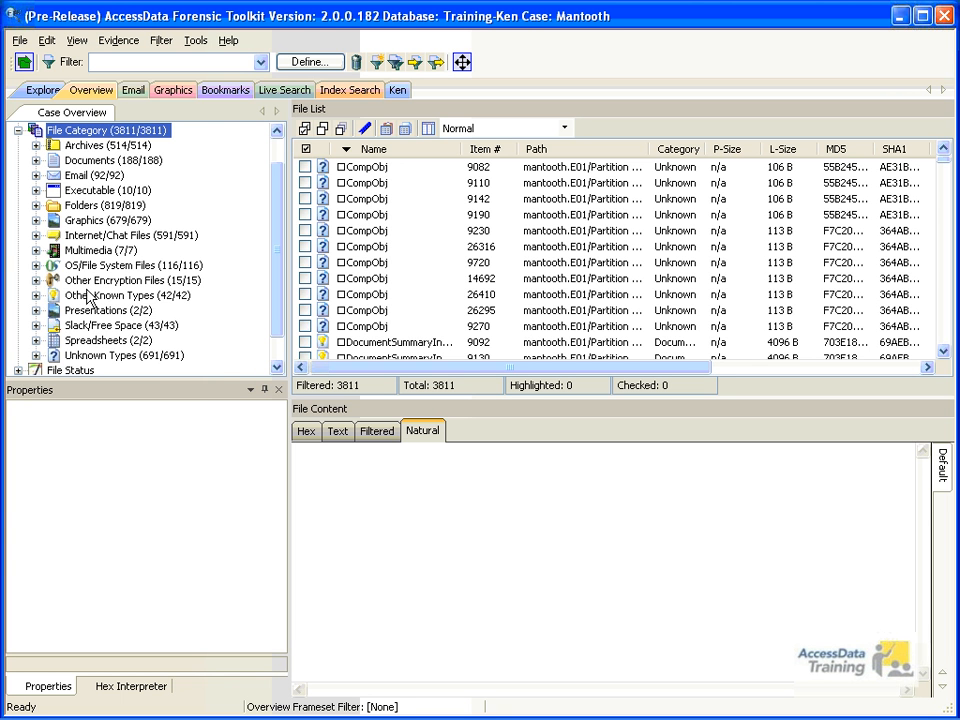
{"action": "left_click", "coordinate": [36, 281]}
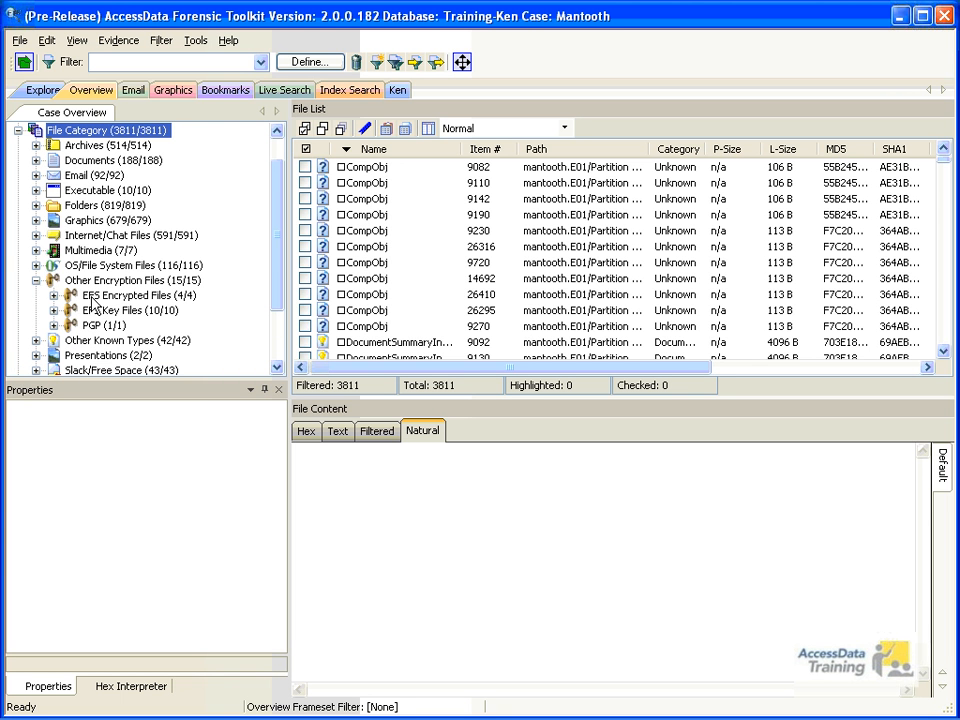
{"action": "left_click", "coordinate": [103, 297]}
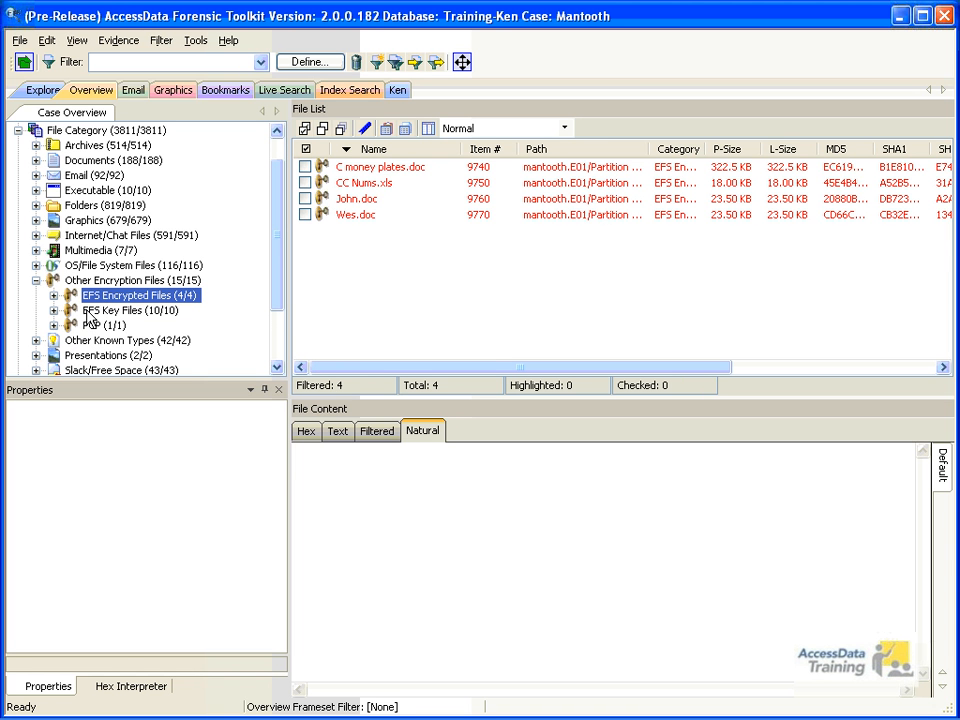
{"action": "double_click", "coordinate": [88, 314]}
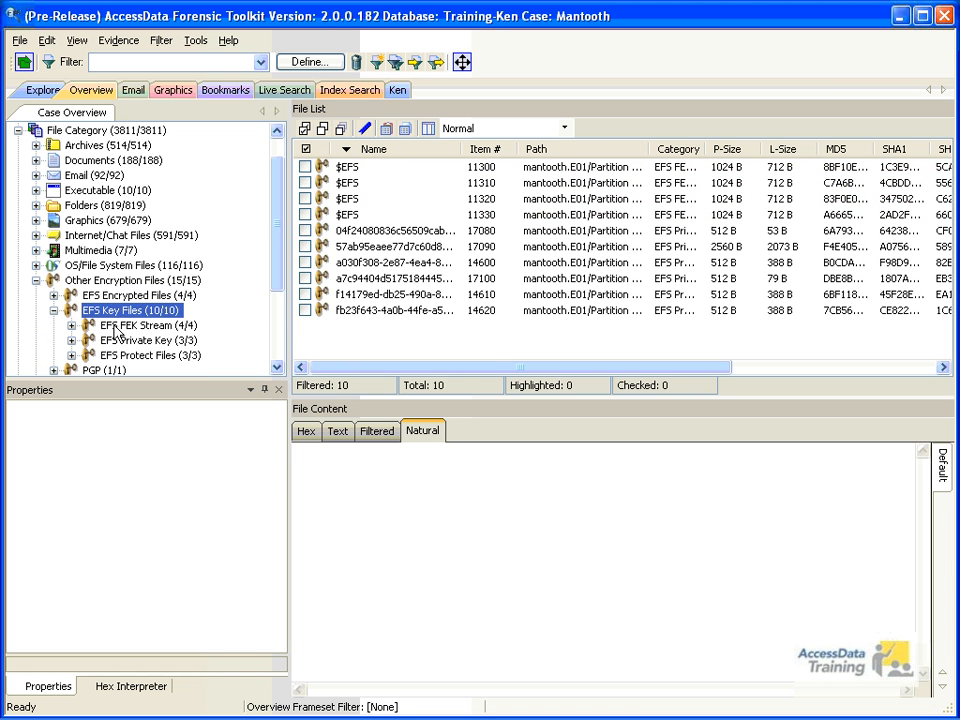
- Preview each $EFS file in EFS FEK Stream, and collapse the EFS Key Files and Other Encryption Files branches
{"action": "left_click", "coordinate": [115, 328]}
{"action": "left_click", "coordinate": [342, 167]}
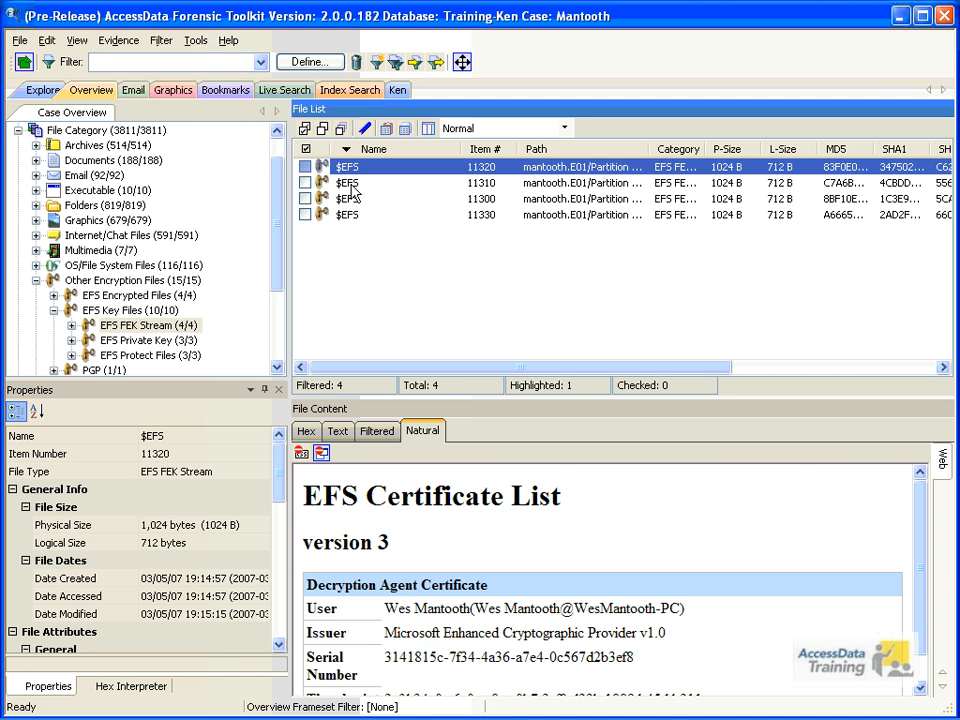
{"action": "left_click", "coordinate": [350, 184]}
{"action": "left_click", "coordinate": [353, 199]}
{"action": "left_click", "coordinate": [357, 215]}
{"action": "key", "text": "Up"}
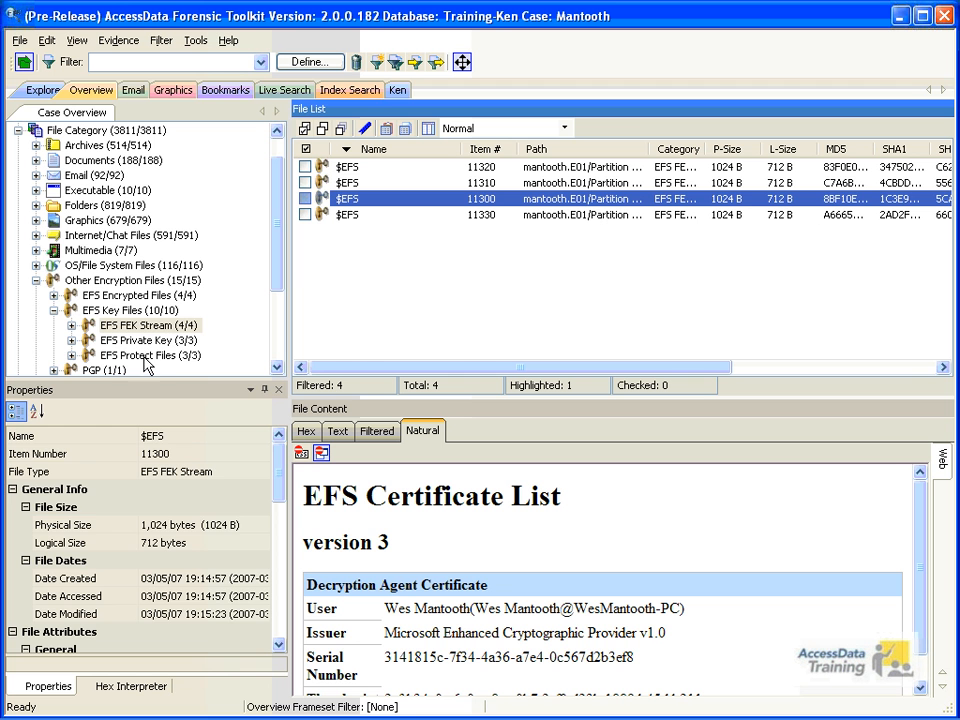
{"action": "left_click", "coordinate": [54, 310]}
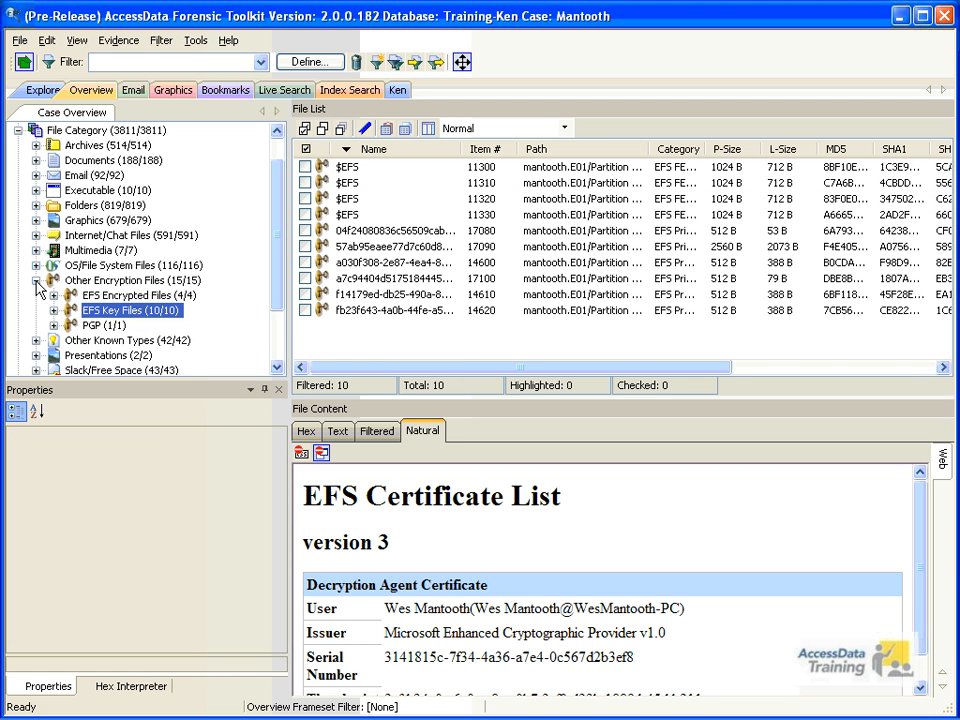
{"action": "left_click", "coordinate": [37, 280]}
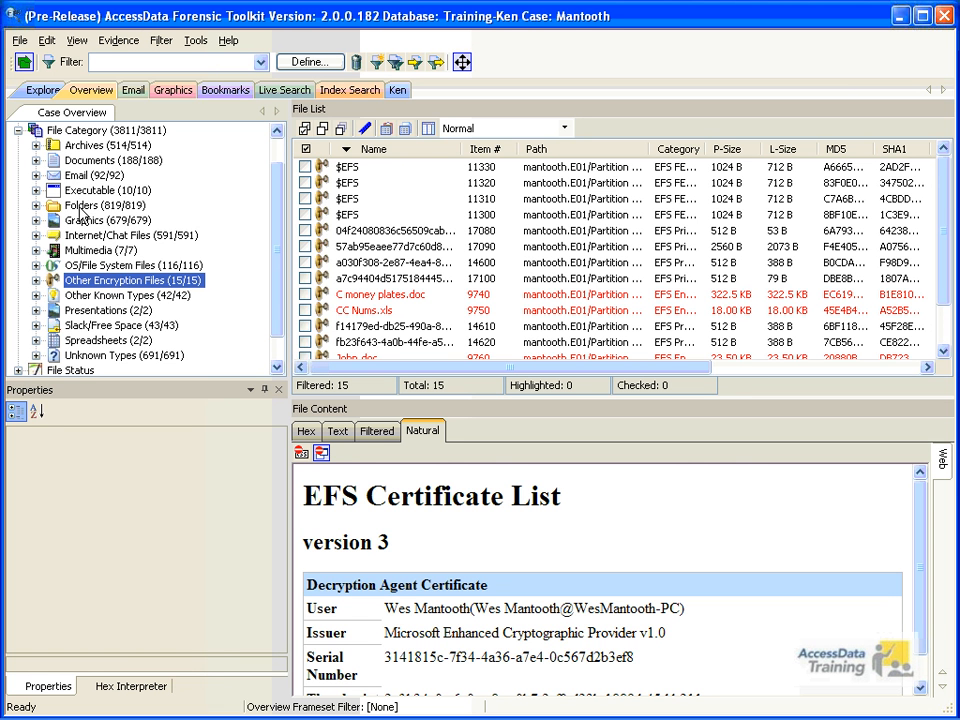
- Collapse File Category, and examine the extensions listed under File Extension before collapsing that branch
{"action": "left_click", "coordinate": [18, 131]}
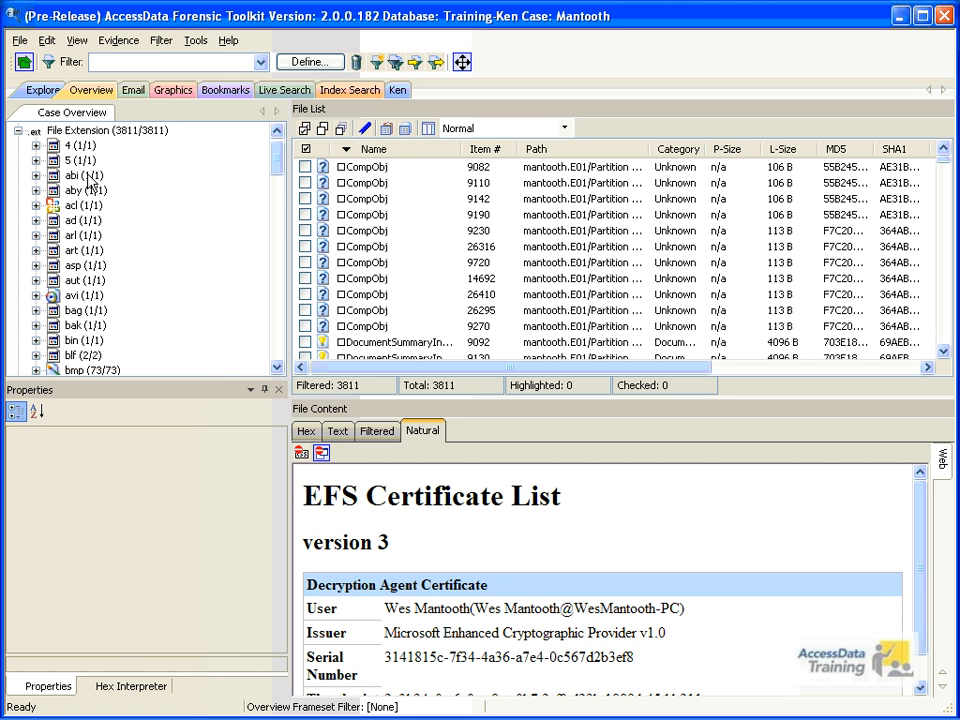
{"action": "left_click_drag", "start_coordinate": [277, 163], "coordinate": [277, 160]}
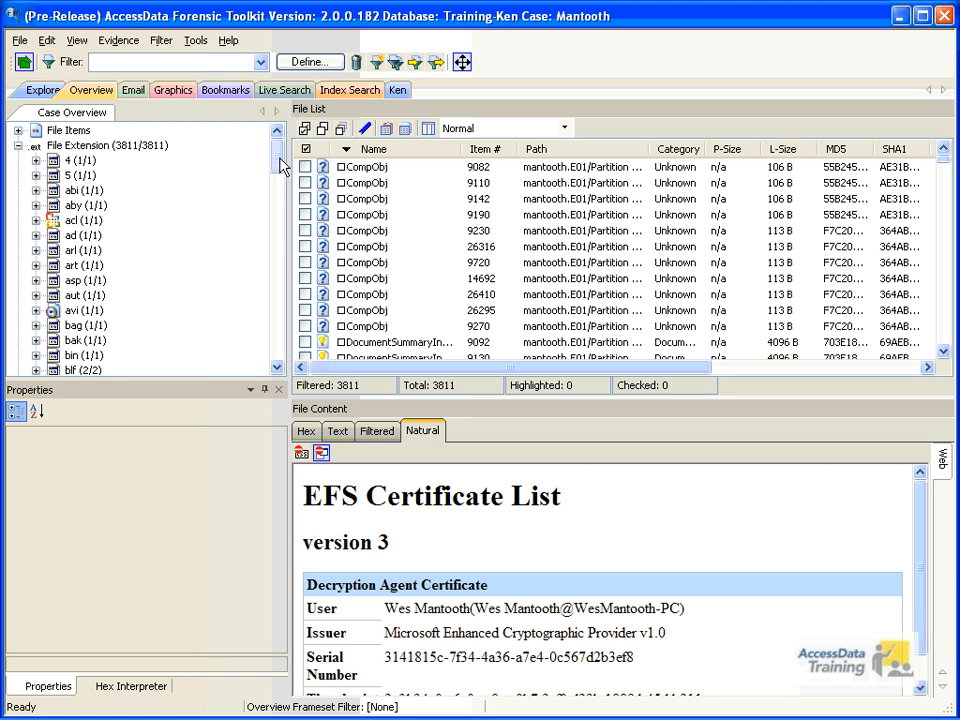
{"action": "mouse_move", "coordinate": [281, 157]}
{"action": "left_mouse_down"}
{"action": "mouse_move", "coordinate": [281, 354]}
{"action": "mouse_move", "coordinate": [279, 146]}
{"action": "left_mouse_up"}
{"action": "mouse_move", "coordinate": [280, 150]}
{"action": "left_mouse_down"}
{"action": "mouse_move", "coordinate": [280, 222]}
{"action": "mouse_move", "coordinate": [283, 172]}
{"action": "left_mouse_up"}
{"action": "left_click", "coordinate": [18, 145]}
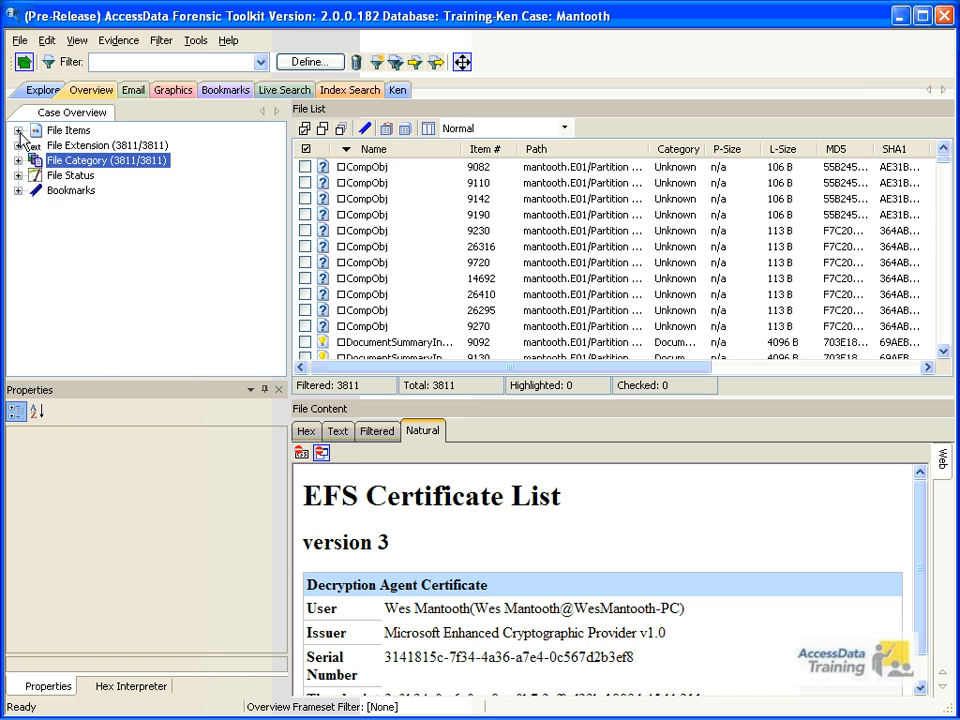
- Examine the File Items subcategories and the examiner's bookmarks under Bookmarks, collapsing each branch after viewing
{"action": "left_click", "coordinate": [18, 131]}
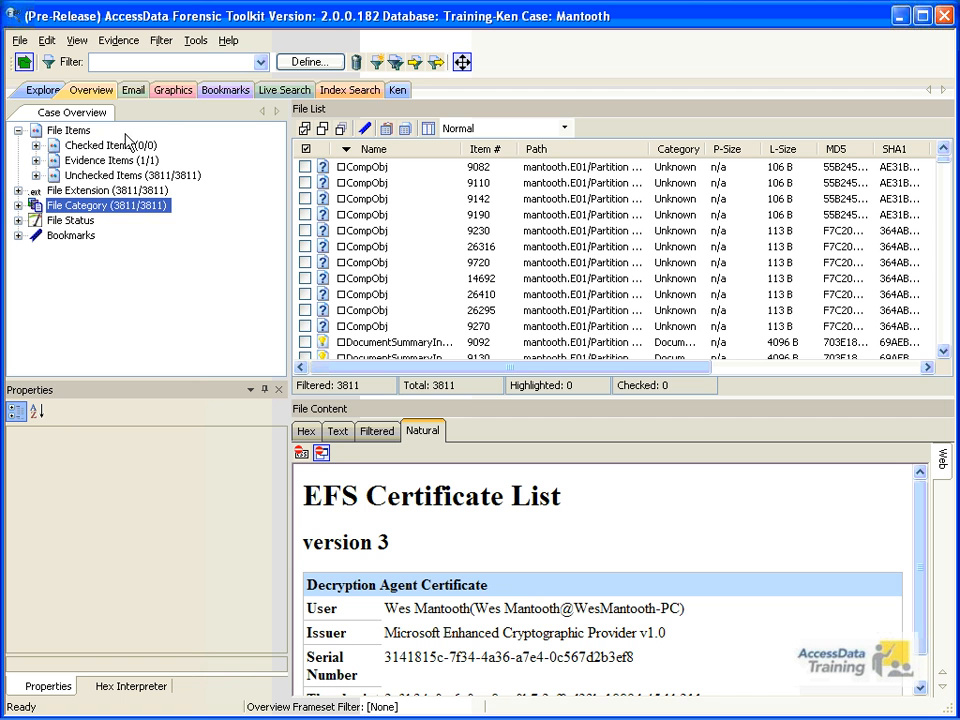
{"action": "left_click", "coordinate": [18, 131]}
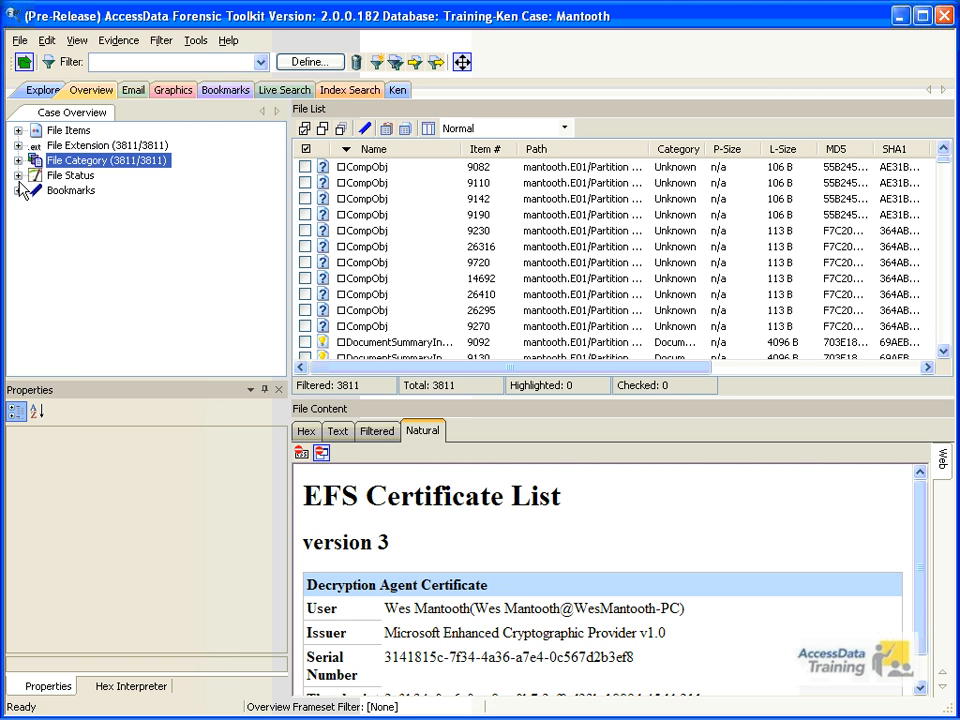
{"action": "left_click", "coordinate": [18, 191]}
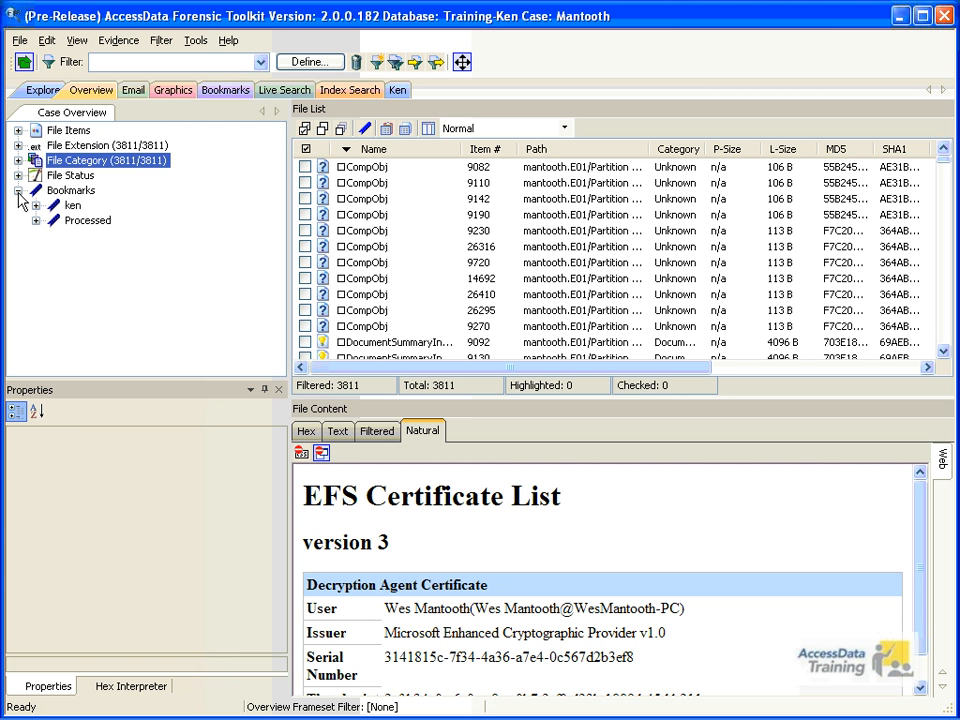
{"action": "left_click", "coordinate": [36, 205]}
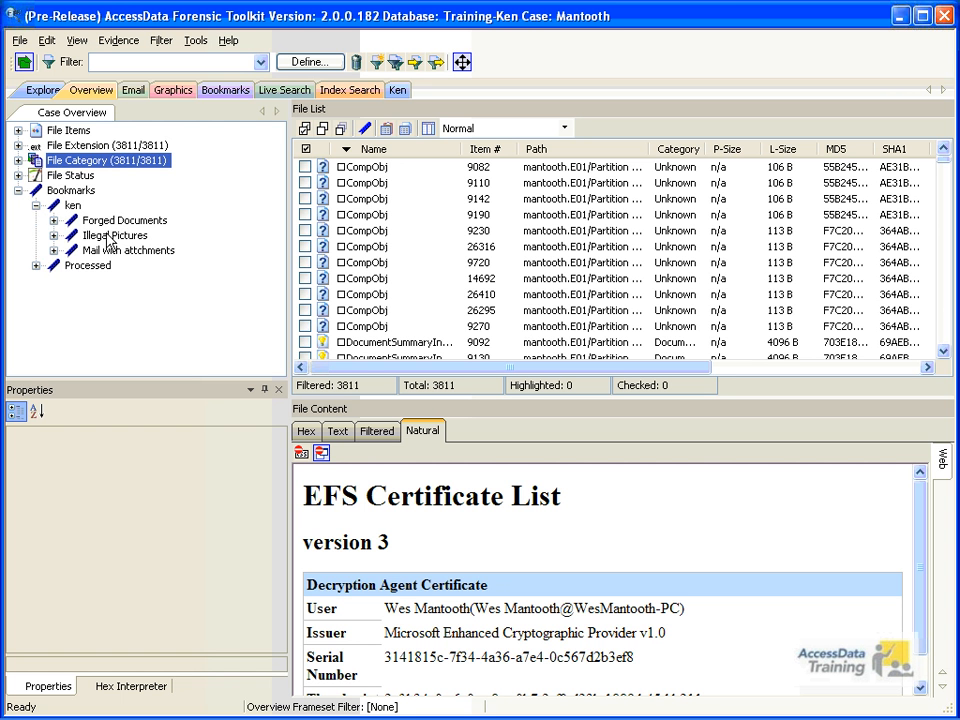
{"action": "left_click", "coordinate": [18, 191]}
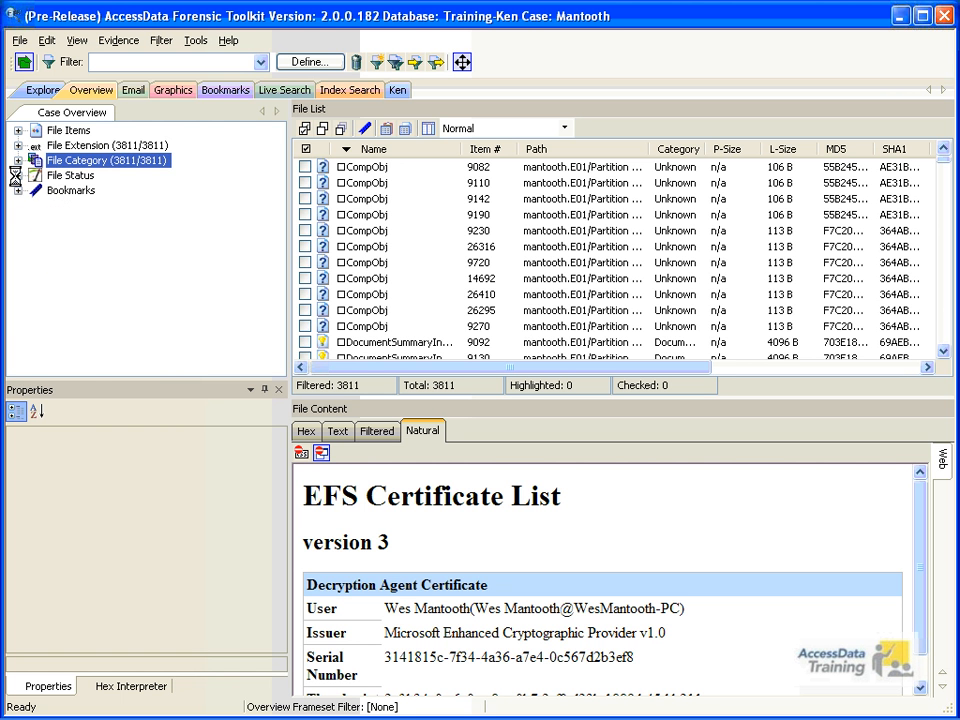
- Expand File Status in the case overview and list the Deleted Files
{"action": "left_click", "coordinate": [18, 175]}
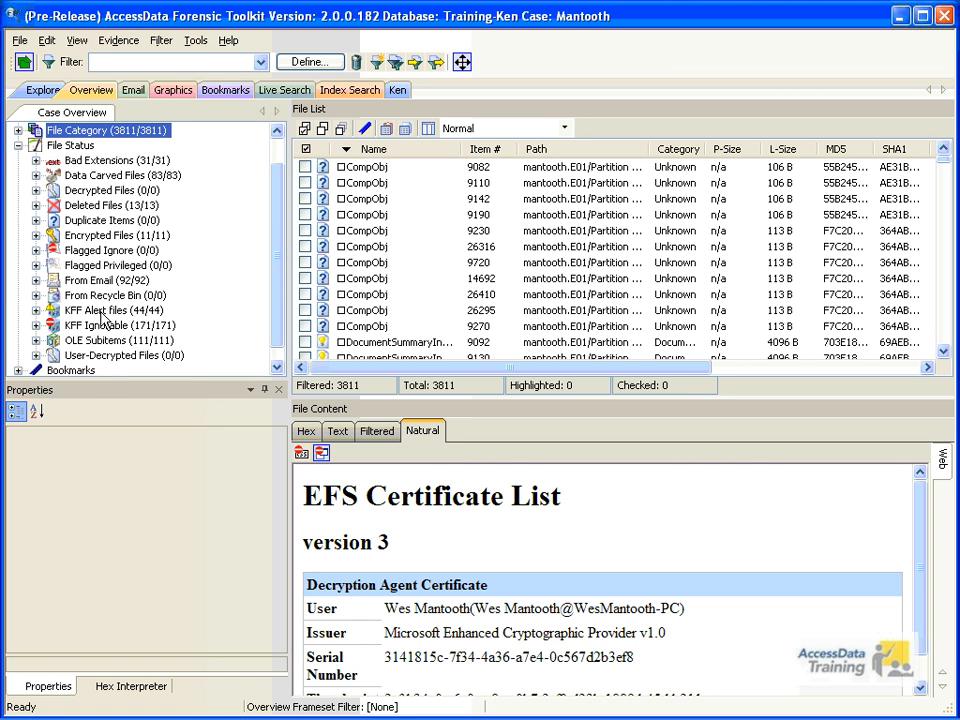
{"action": "left_click", "coordinate": [99, 206]}
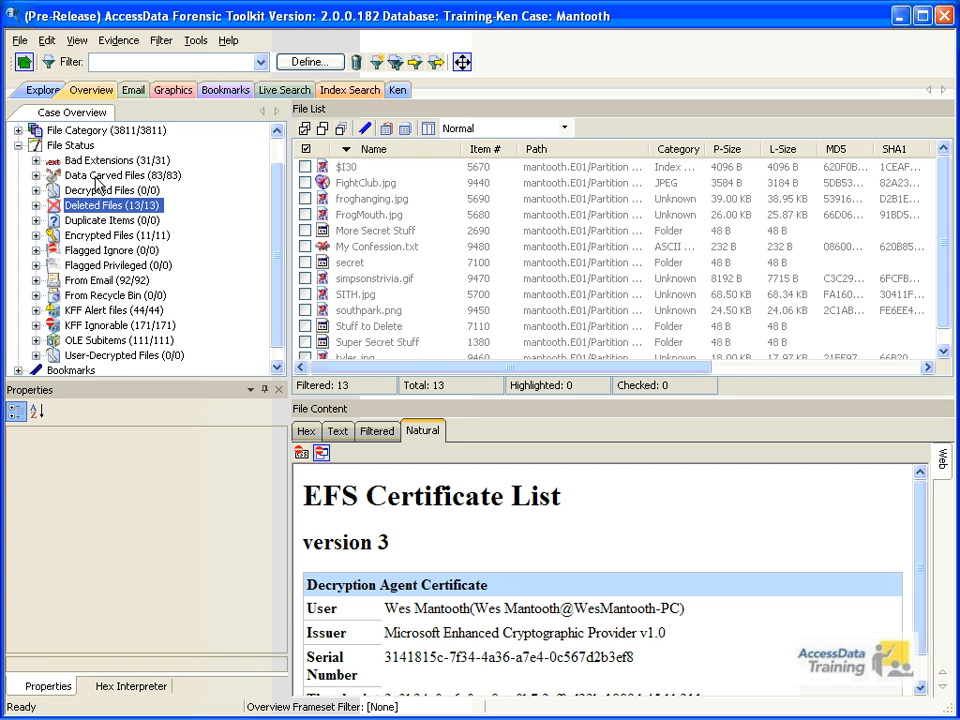
- List the Data Carved Files and Bad Extensions under File Status, and collapse that branch
{"action": "left_click", "coordinate": [99, 176]}
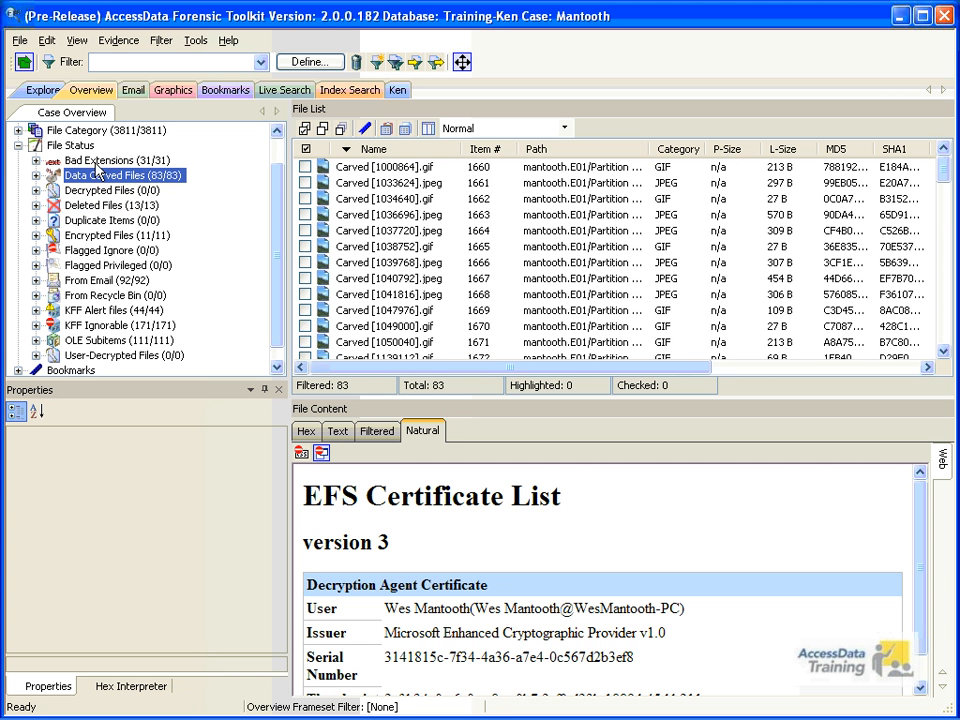
{"action": "left_click", "coordinate": [97, 162]}
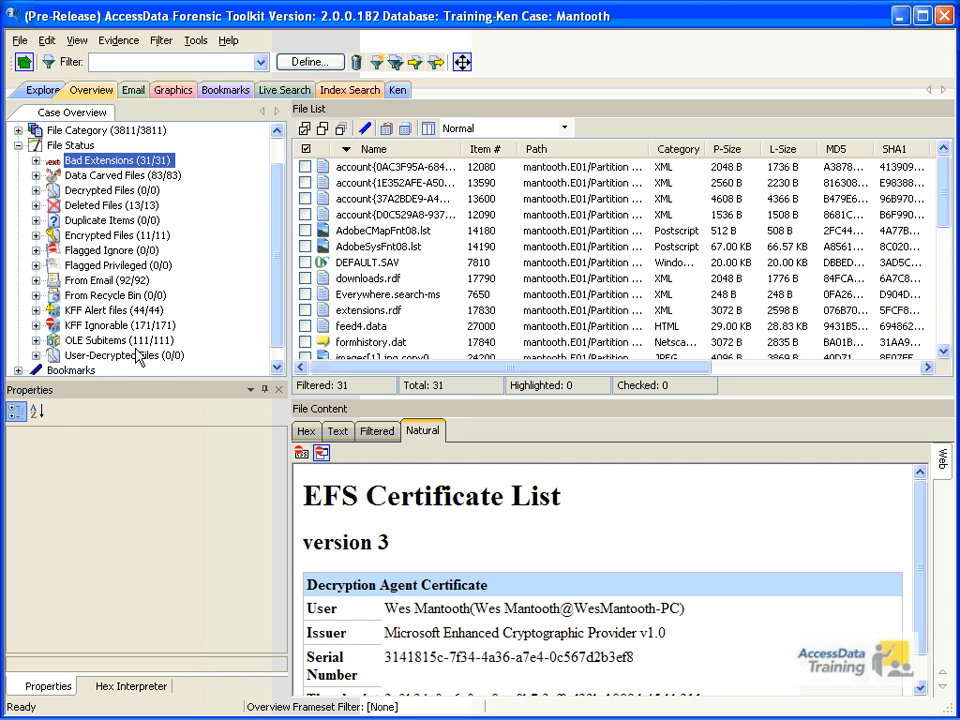
{"action": "left_click", "coordinate": [18, 145]}
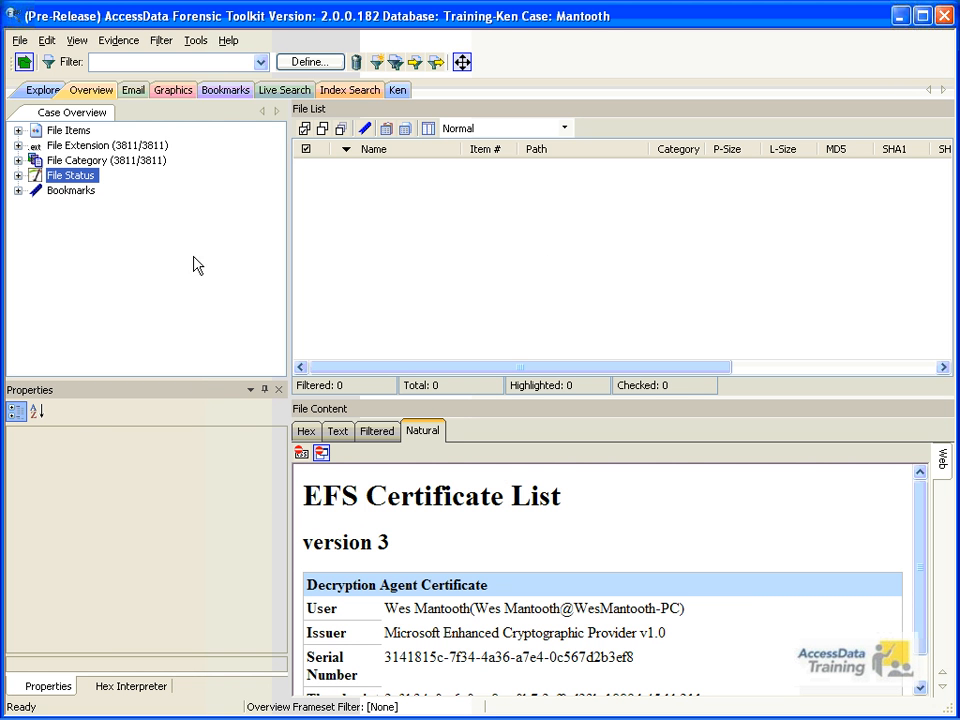
- In the email view, expand Email and Outlook.pst, and list the Deleted Items under Personal Folders
{"action": "left_click", "coordinate": [133, 90]}
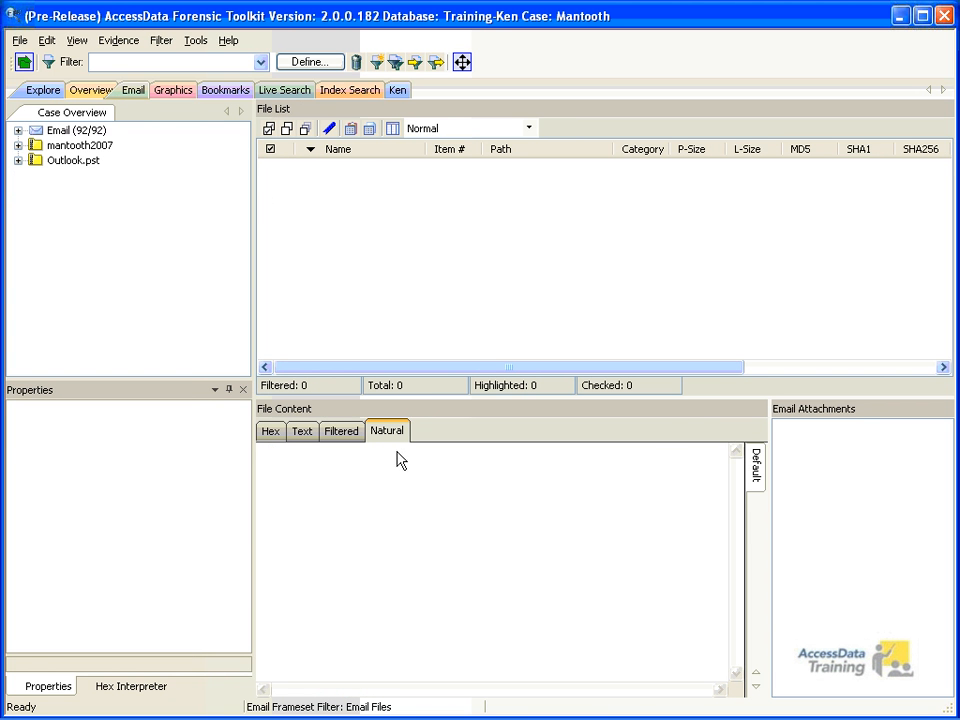
{"action": "left_click", "coordinate": [18, 161]}
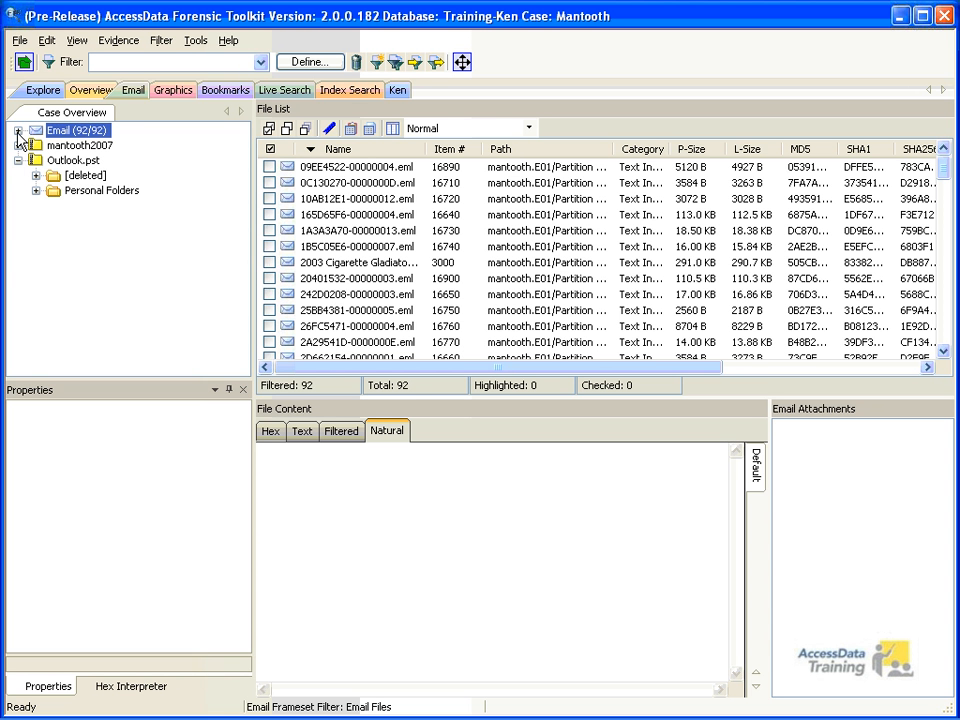
{"action": "left_click", "coordinate": [17, 131]}
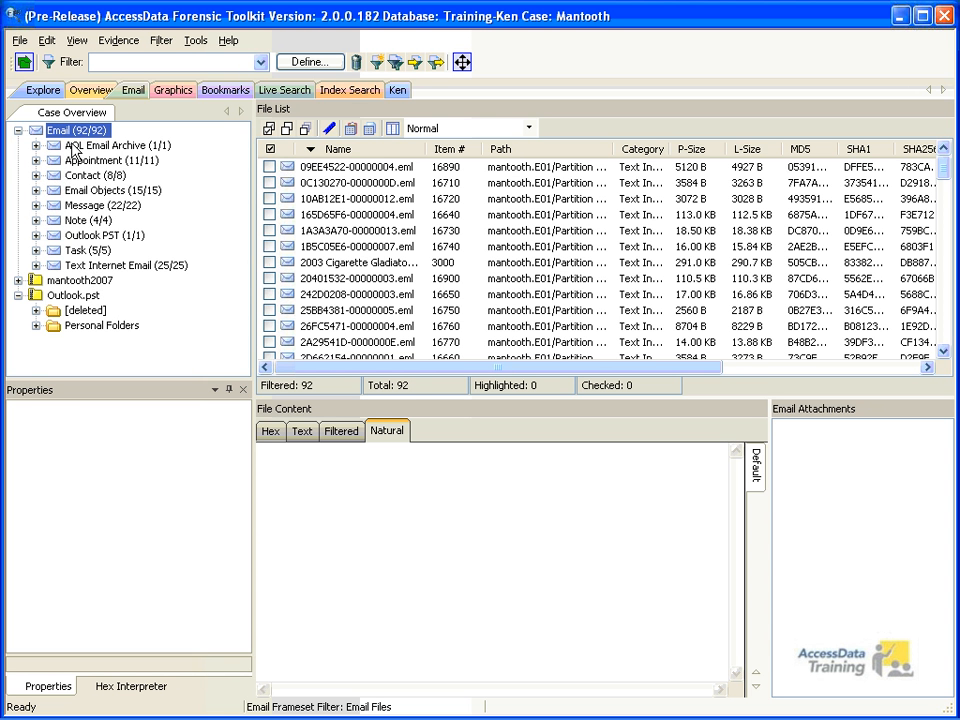
{"action": "left_click", "coordinate": [36, 325]}
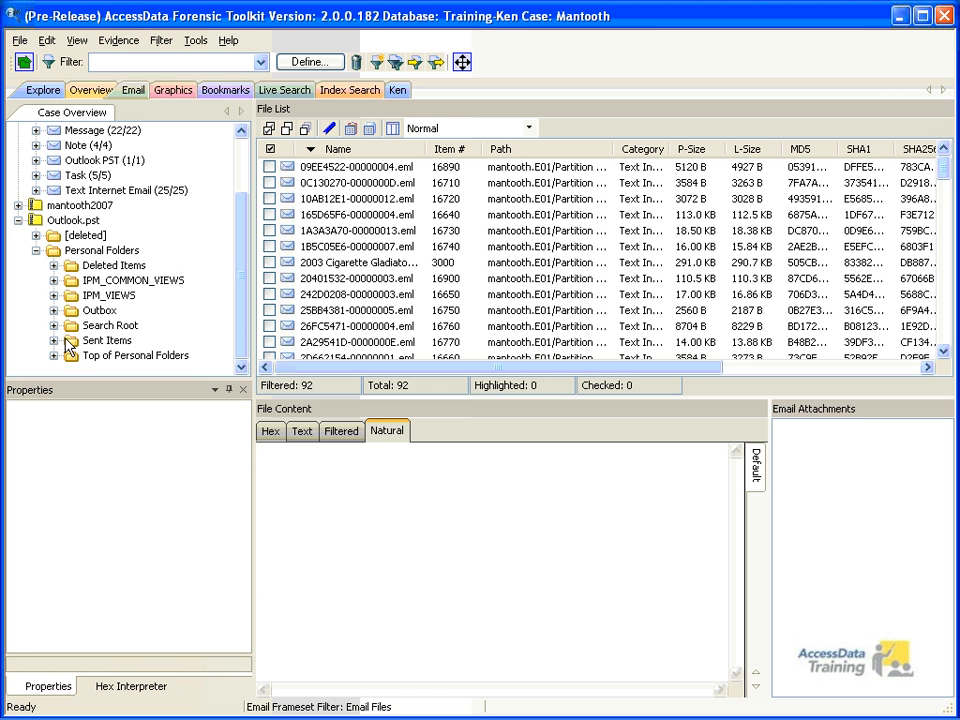
{"action": "left_click", "coordinate": [53, 266]}
{"action": "left_click", "coordinate": [113, 265]}
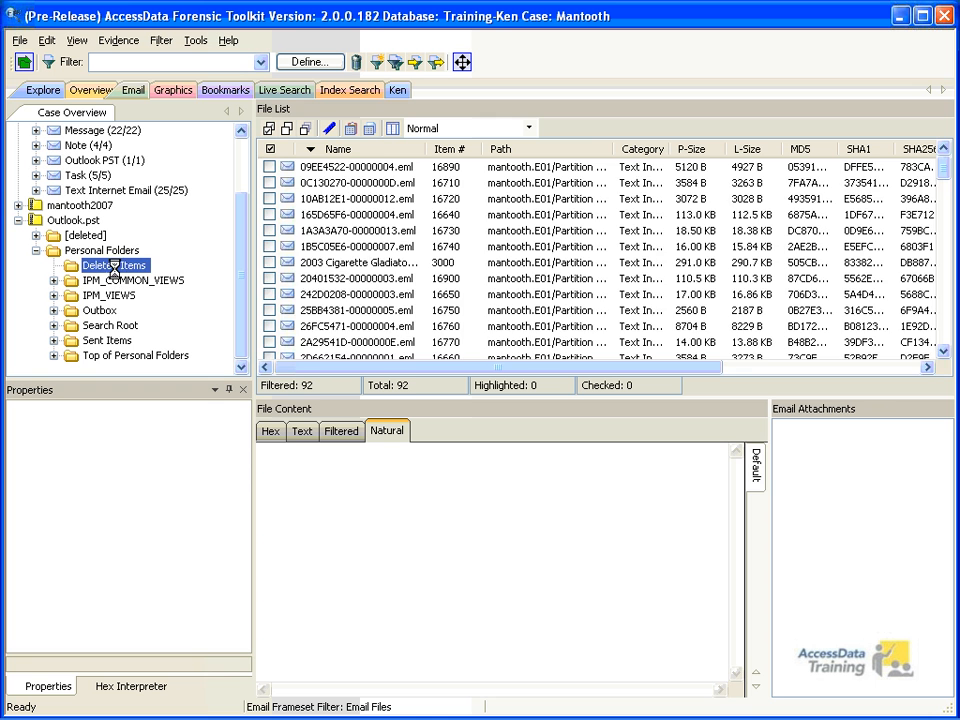
- View the Welcome to Microsoft Office Outlook 2003 message and preview its attachments 5.jpg, 4.jpg, 1.jpg, 8.jpg and 7.jpg
{"action": "left_click", "coordinate": [335, 183]}
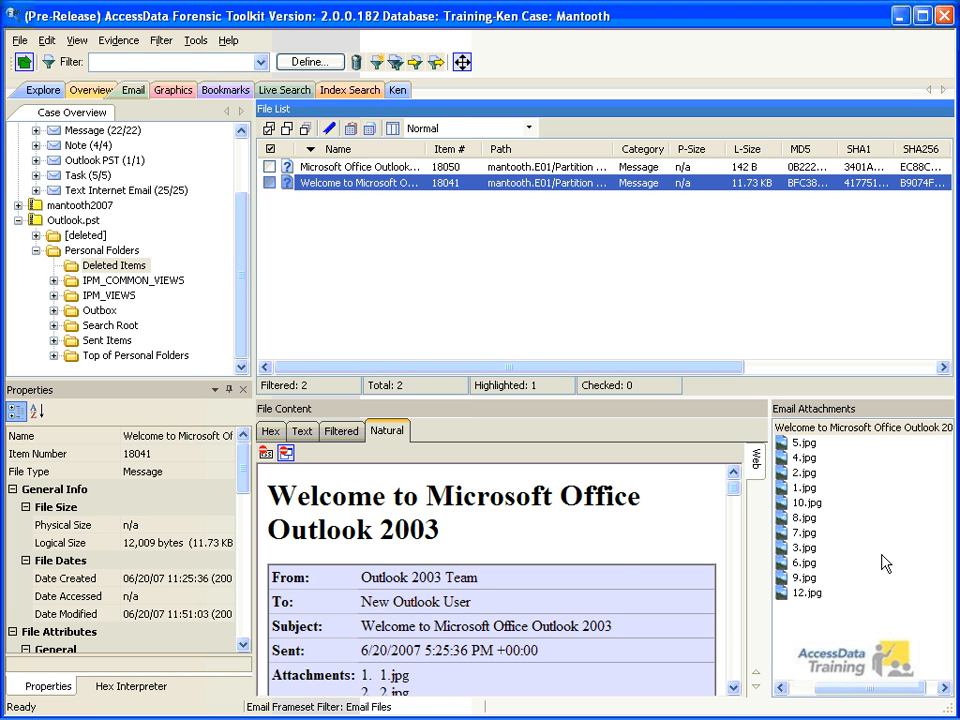
{"action": "left_click", "coordinate": [803, 442]}
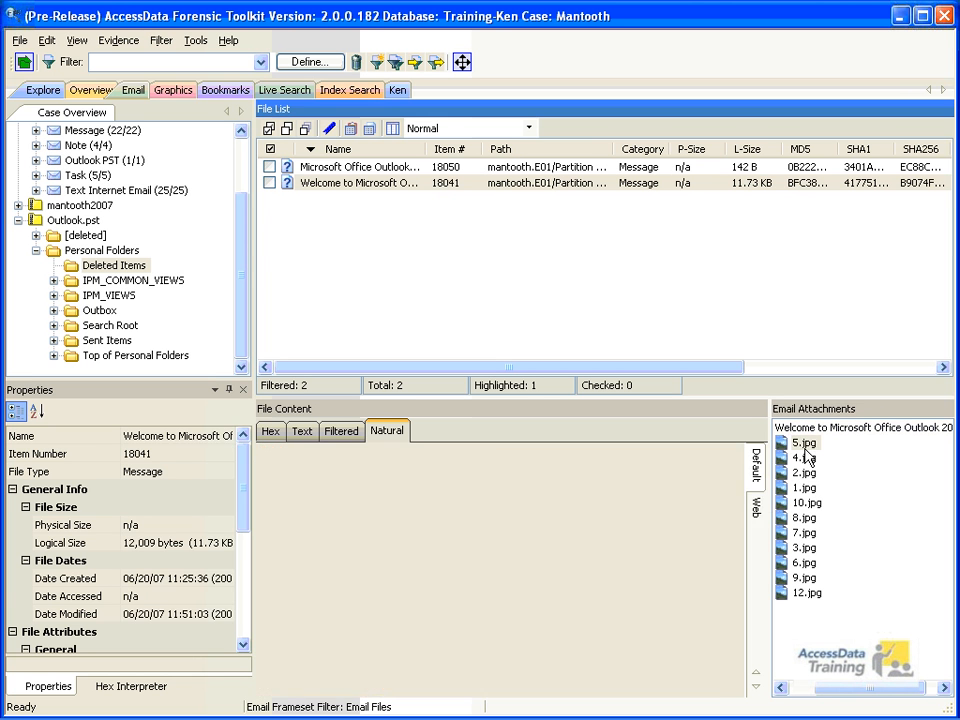
{"action": "left_click", "coordinate": [803, 457]}
{"action": "left_click", "coordinate": [805, 488]}
{"action": "left_click", "coordinate": [804, 517]}
{"action": "left_click", "coordinate": [804, 532]}
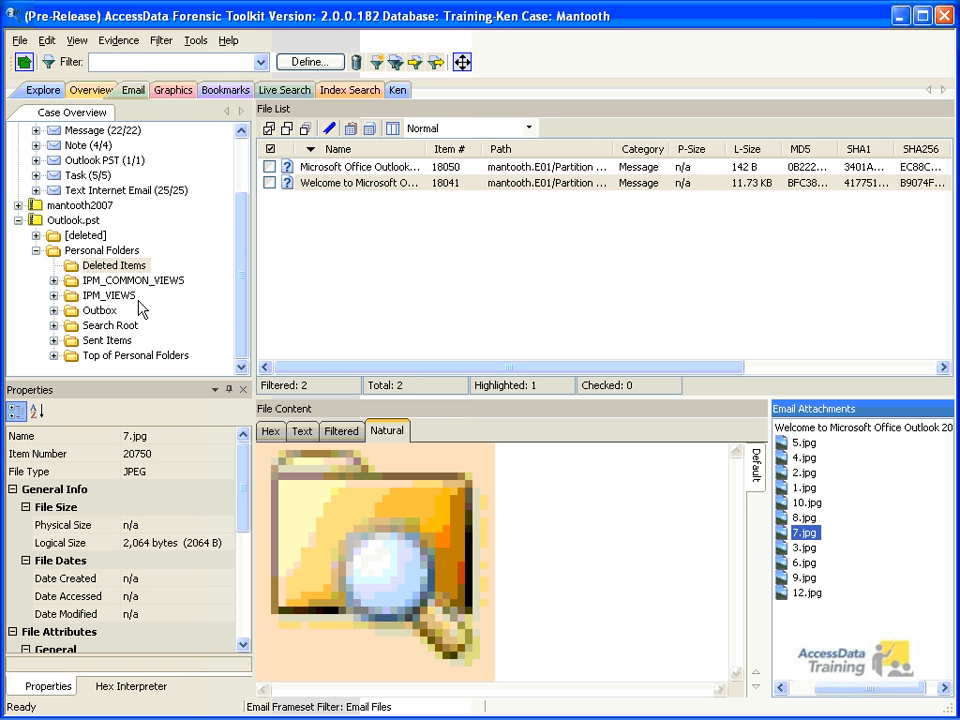
{"action": "left_click_drag", "start_coordinate": [242, 251], "coordinate": [240, 172]}
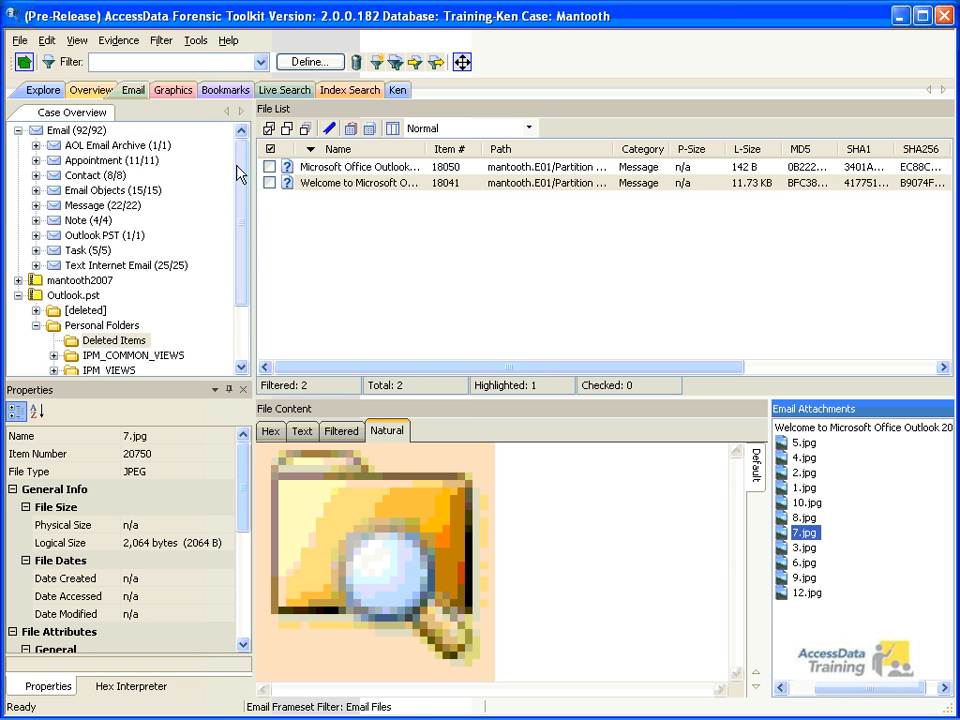
- Show the graphics from all evidence in the graphics view, and expand mantooth.E01 to its partitions
{"action": "left_click", "coordinate": [172, 91]}
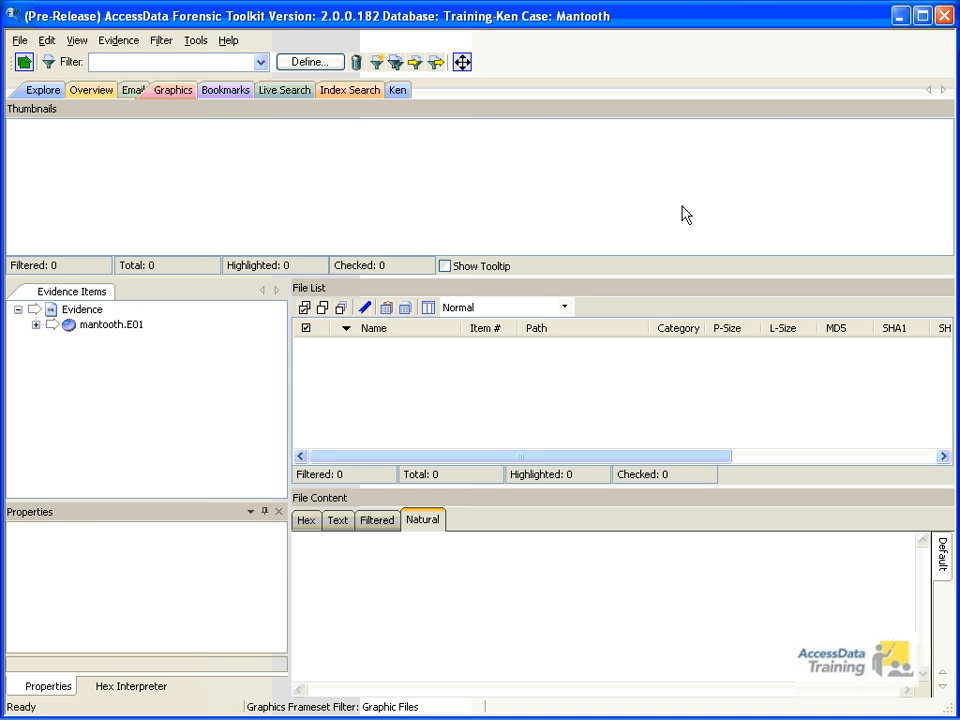
{"action": "left_click", "coordinate": [34, 309]}
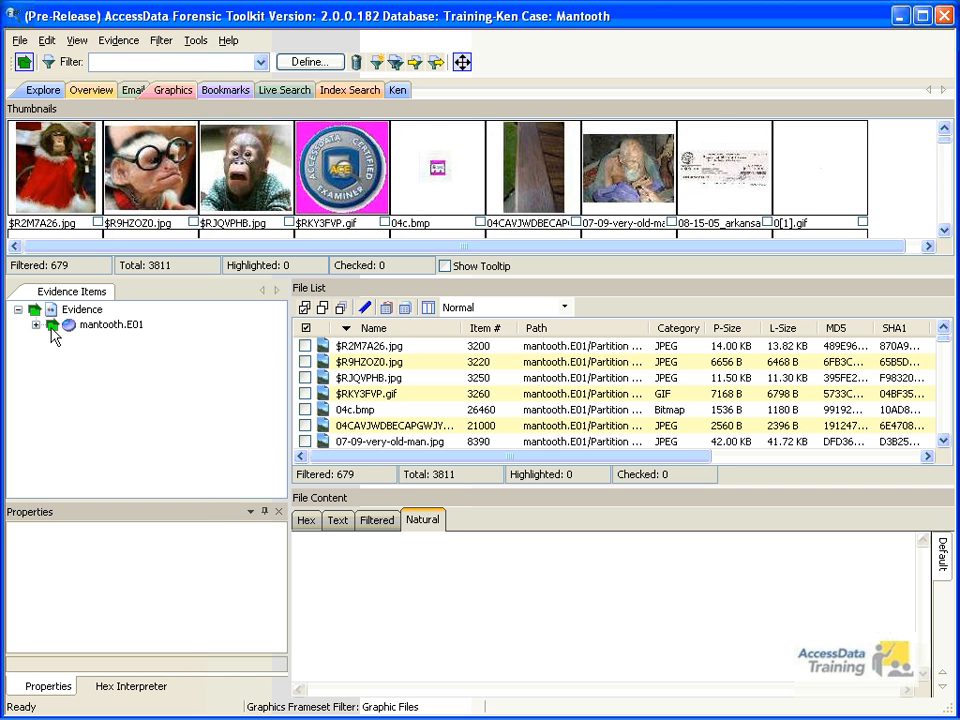
{"action": "left_click", "coordinate": [36, 325]}
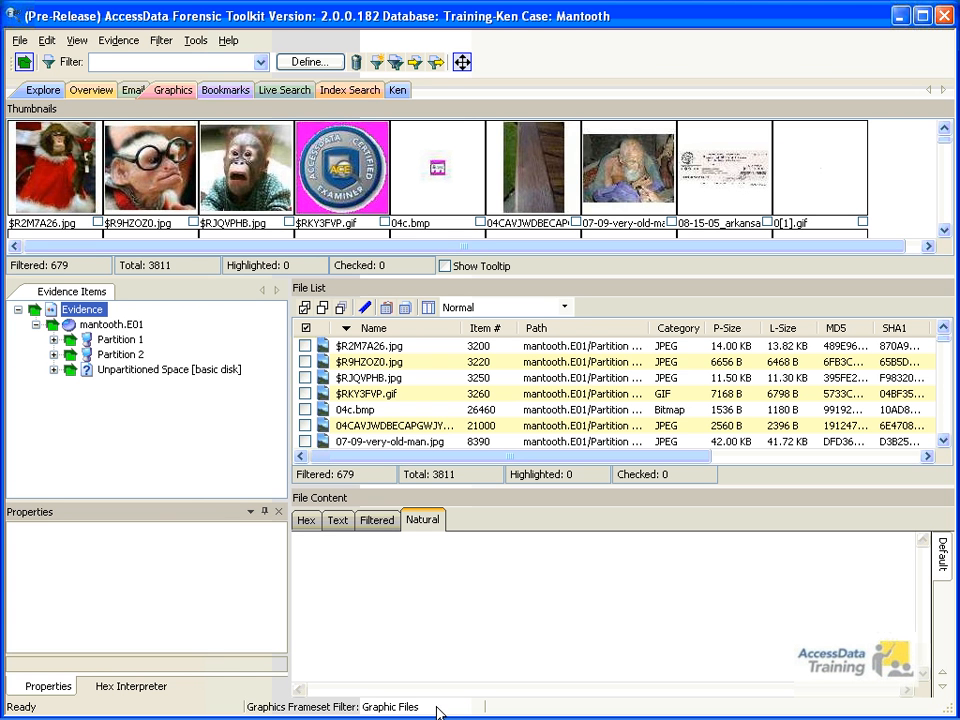
- Apply Graphic Files as the frameset filter for the graphics view
{"action": "left_click", "coordinate": [160, 42]}
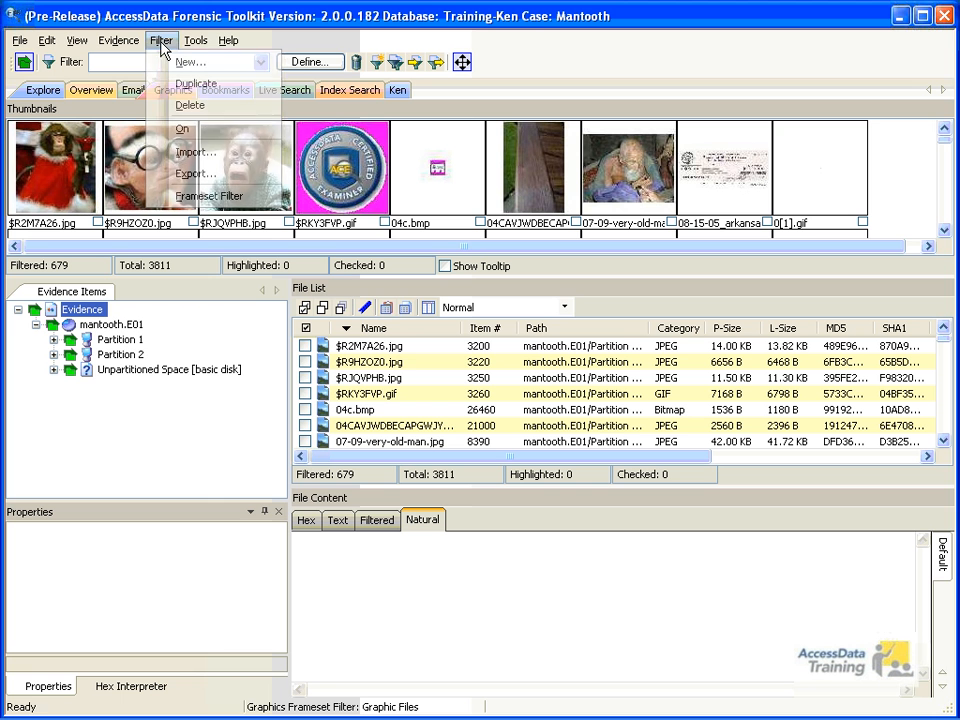
{"action": "left_click", "coordinate": [200, 197]}
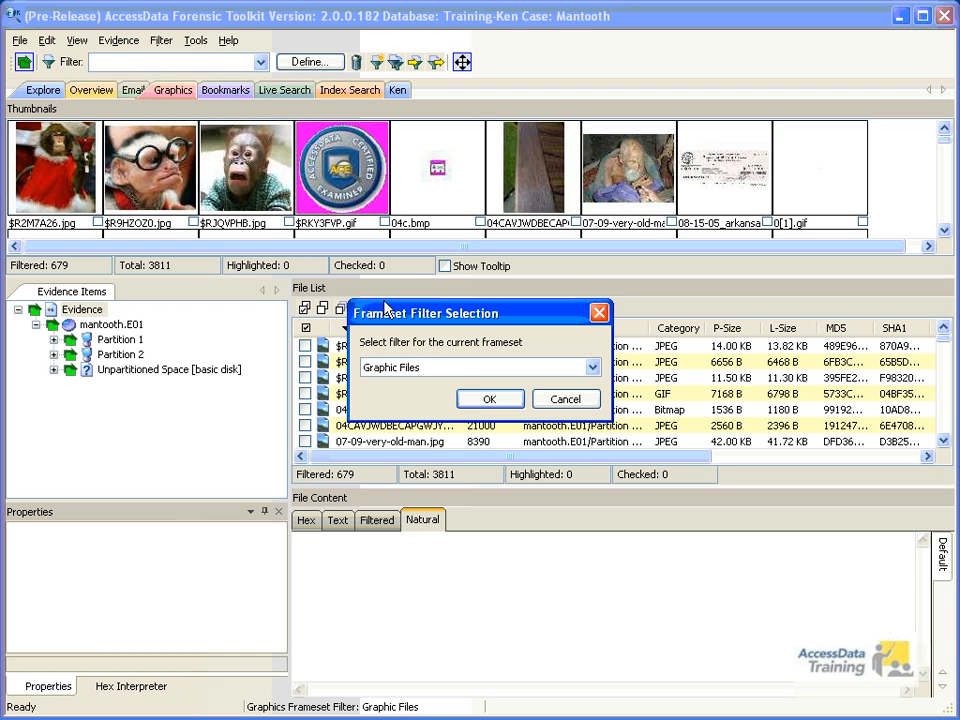
{"action": "left_click", "coordinate": [594, 368]}
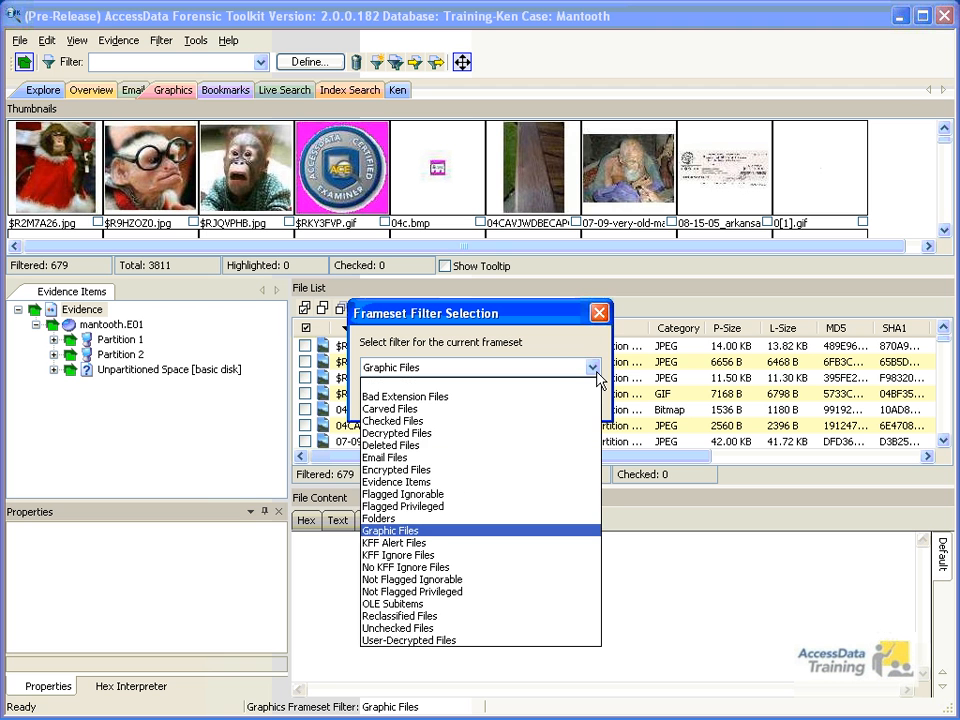
{"action": "left_click", "coordinate": [404, 531]}
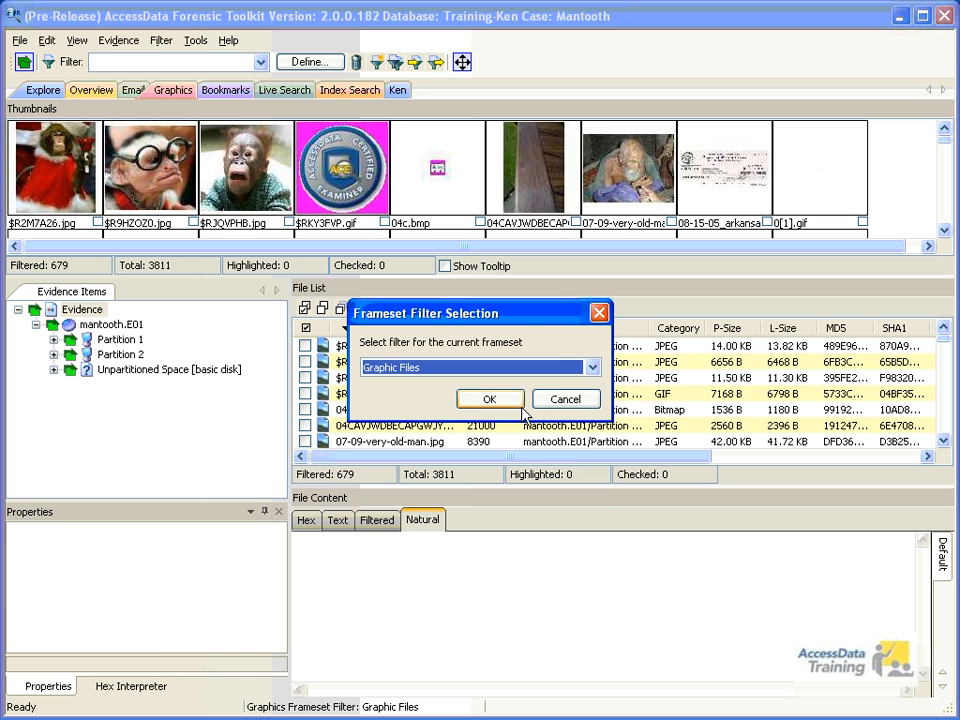
{"action": "left_click", "coordinate": [496, 399]}
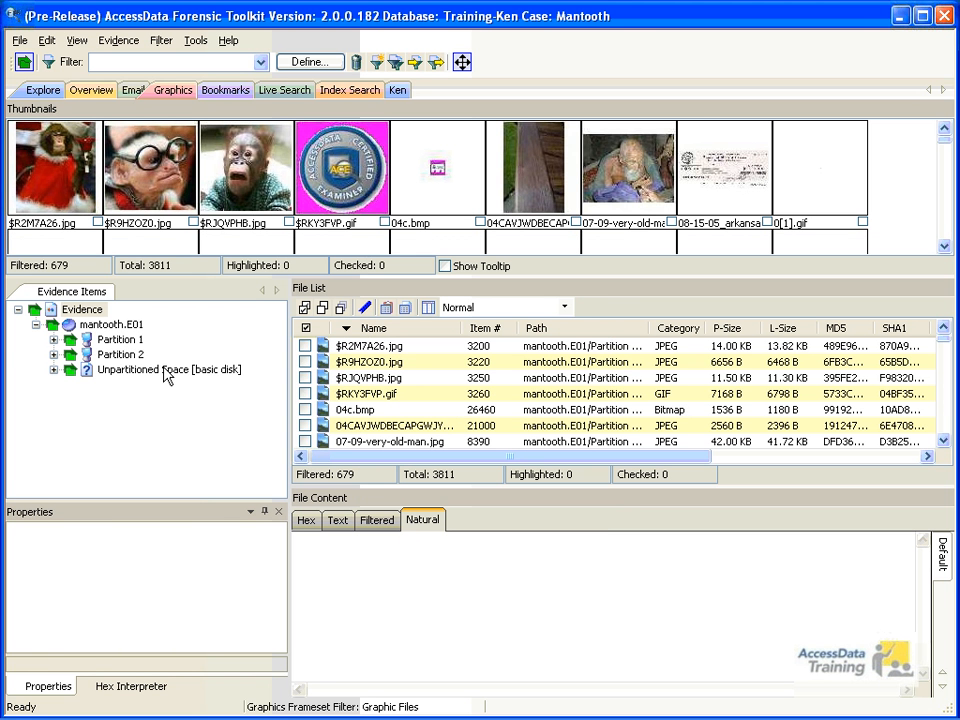
- Checkmark 1rm[1].jpg, 1rt[1].jpg, the first 2.jpg and $RJQVPHB.jpg, and preview $RKY3FVP.gif
{"action": "scroll", "coordinate": [945, 247], "scroll_direction": "down", "scroll_amount": 5}
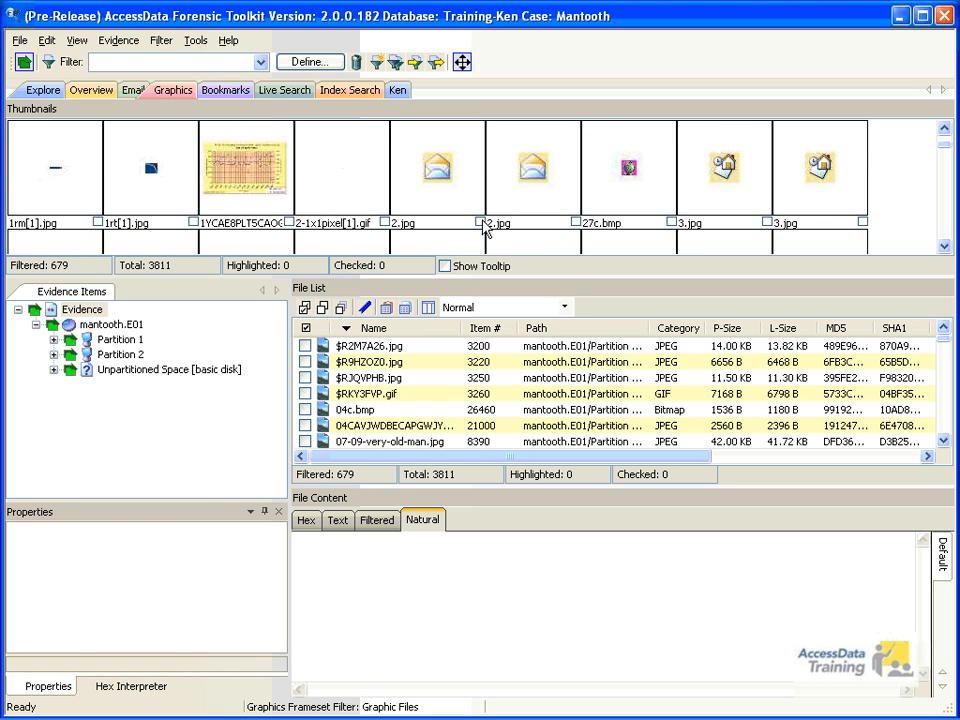
{"action": "left_click", "coordinate": [480, 222]}
{"action": "left_click", "coordinate": [193, 222]}
{"action": "left_click", "coordinate": [97, 222]}
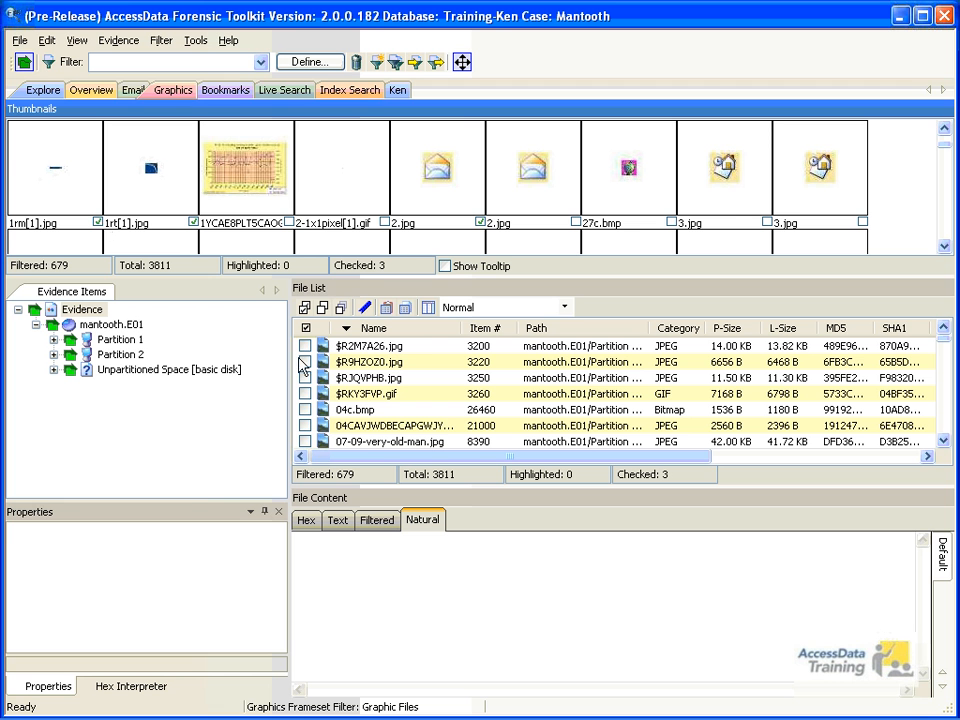
{"action": "left_click", "coordinate": [305, 378]}
{"action": "left_click", "coordinate": [309, 396]}
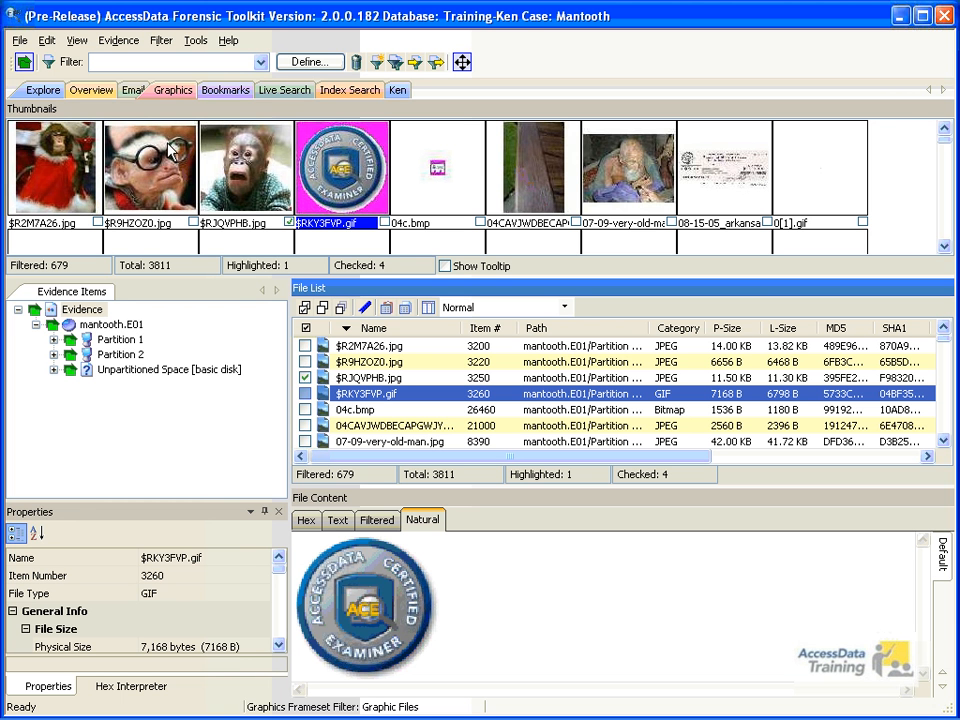
- Set the thumbnail size to Small and browse through the smaller thumbnails
{"action": "left_click", "coordinate": [75, 40]}
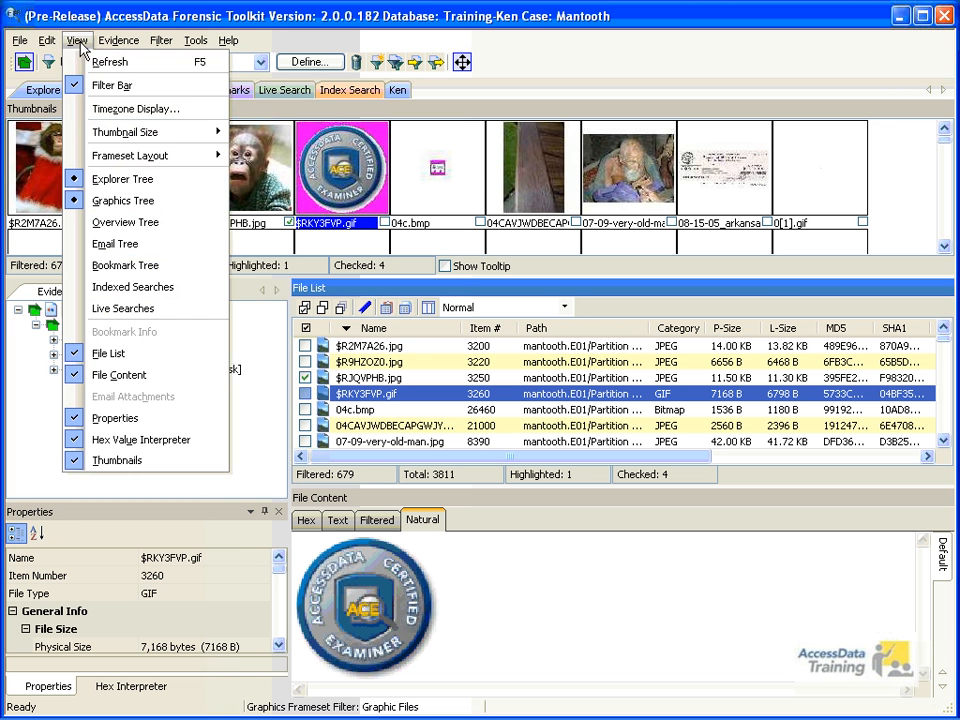
{"action": "mouse_move", "coordinate": [96, 136]}
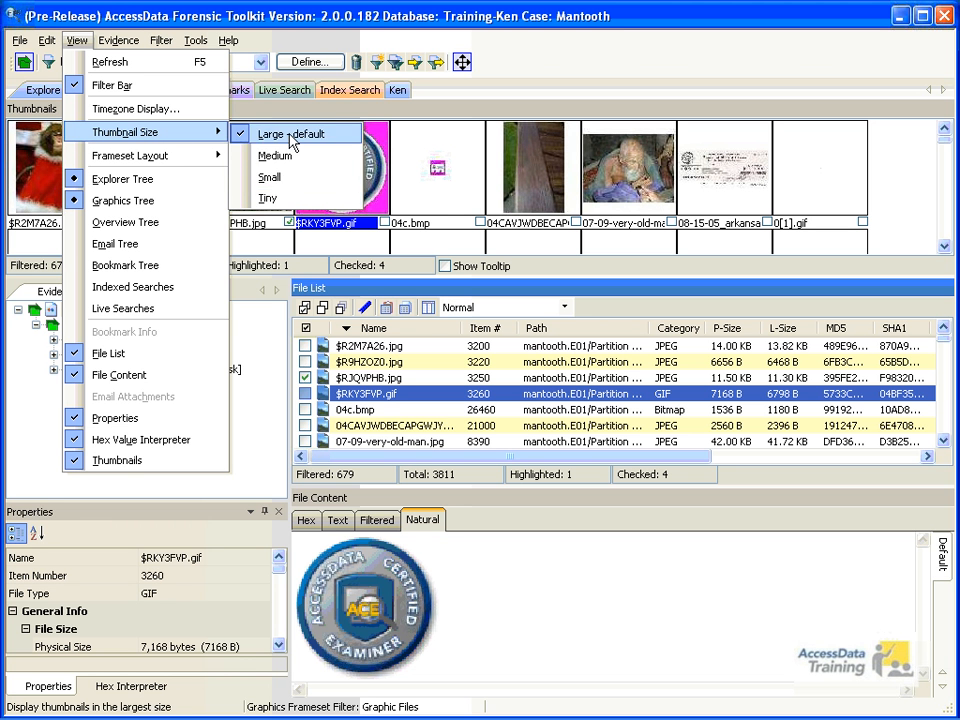
{"action": "left_click", "coordinate": [275, 177]}
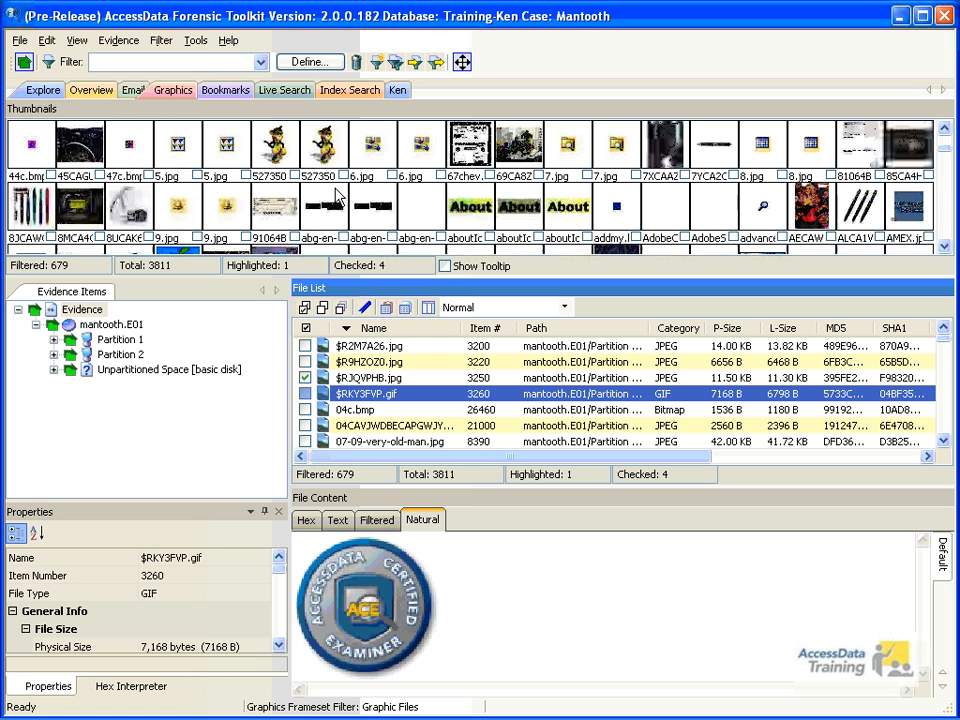
{"action": "left_click", "coordinate": [946, 247]}
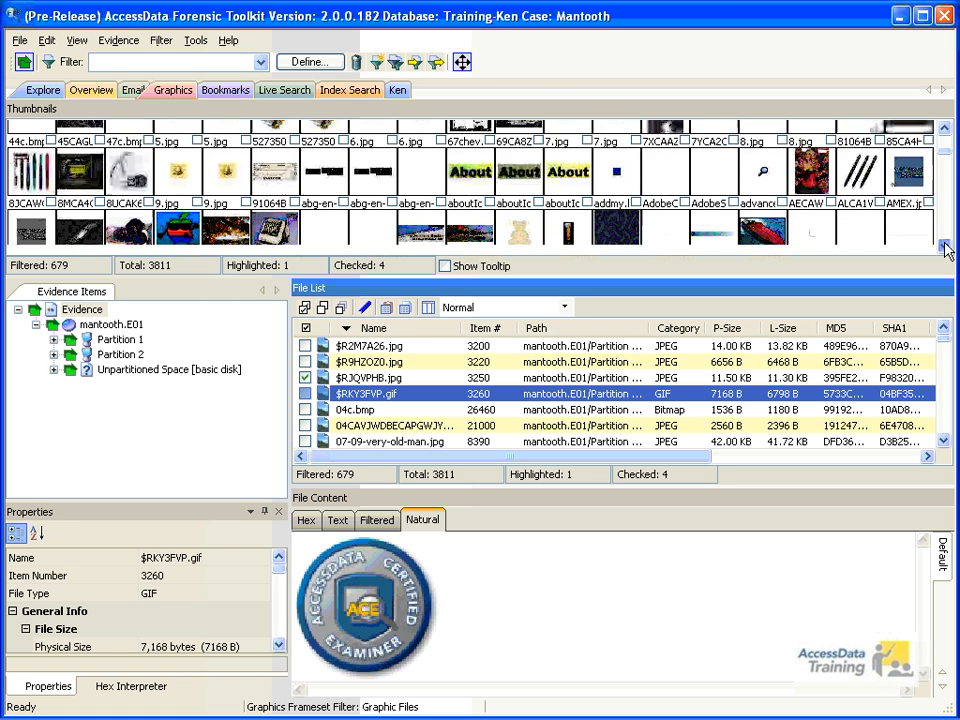
{"action": "left_click_drag", "start_coordinate": [946, 250], "coordinate": [945, 250]}
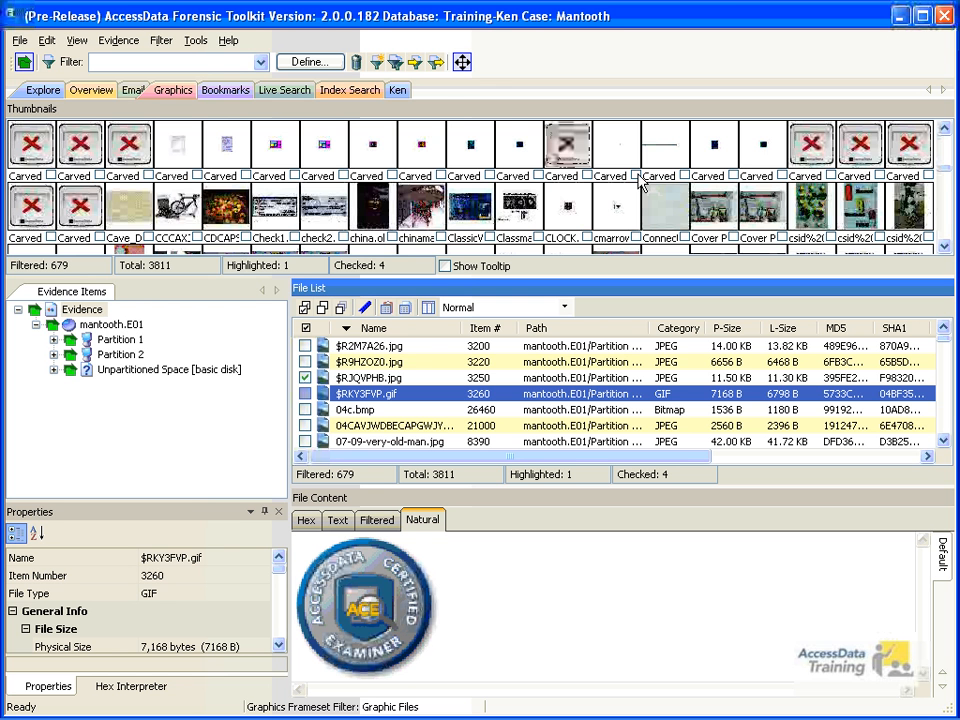
- Undock the Thumbnails pane and dock it back in its original place, and set the thumbnail size to Large - default
{"action": "left_click", "coordinate": [480, 118]}
{"action": "left_click_drag", "start_coordinate": [480, 118], "coordinate": [700, 190]}
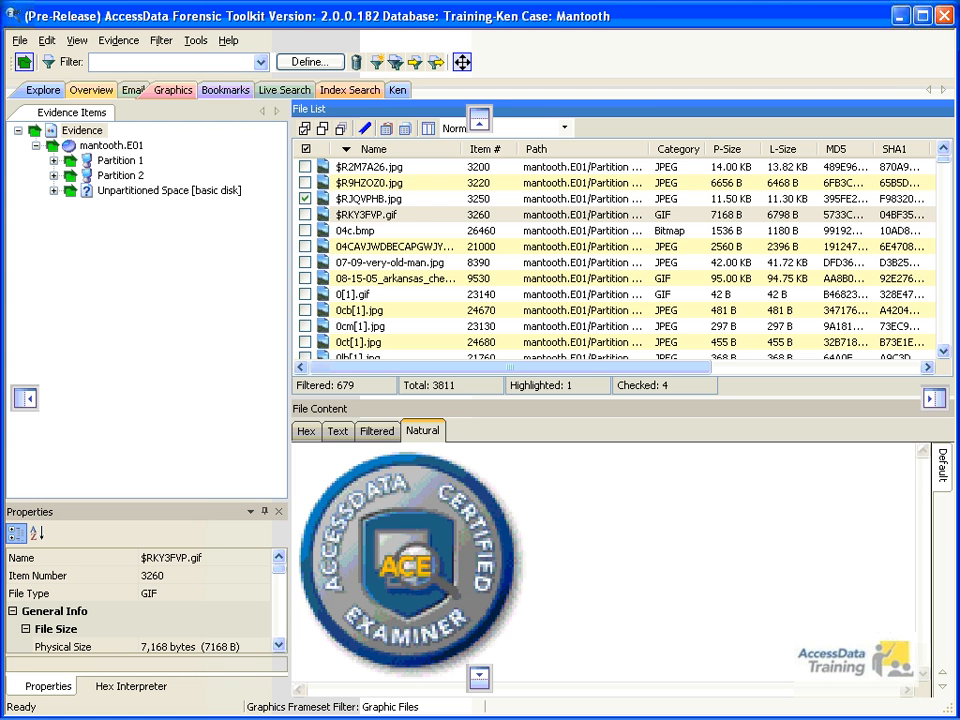
{"action": "left_click_drag", "start_coordinate": [700, 190], "coordinate": [476, 109]}
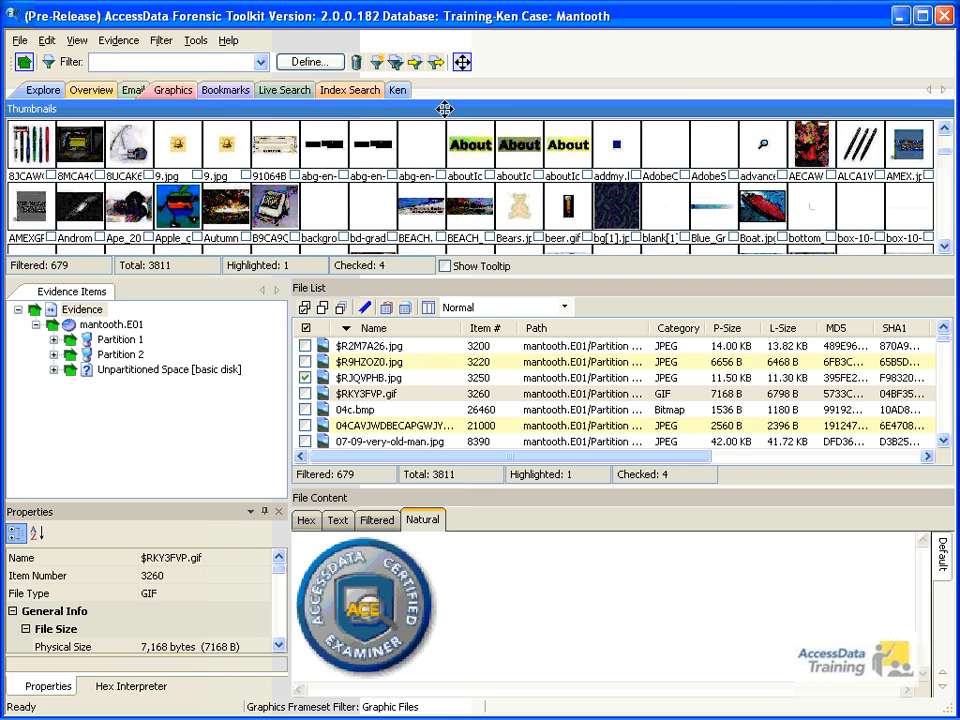
{"action": "left_click", "coordinate": [76, 40]}
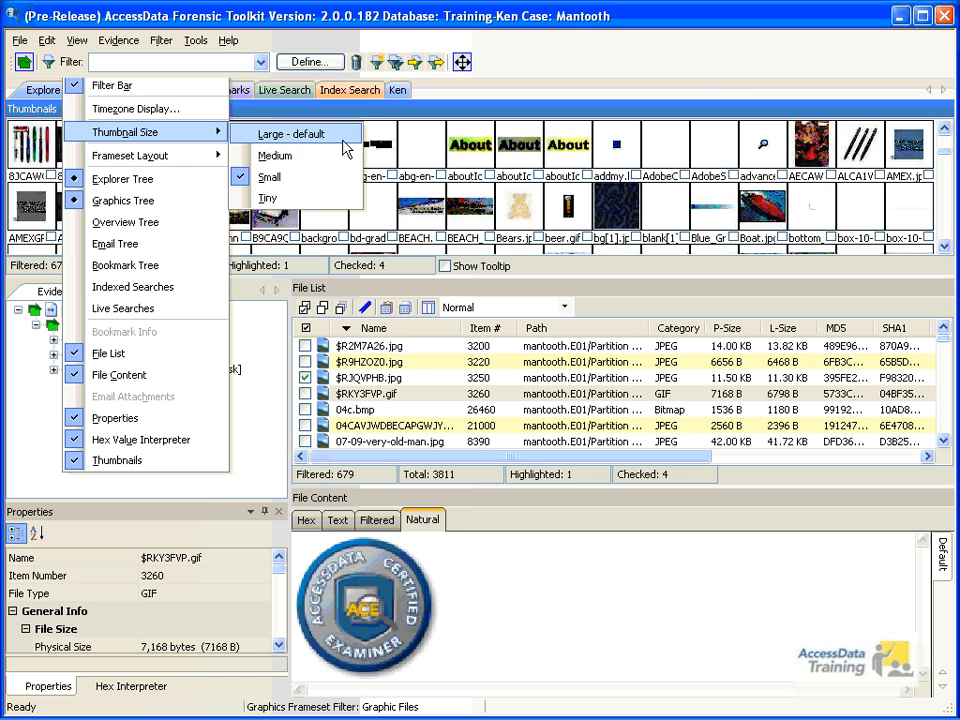
{"action": "left_click", "coordinate": [270, 133]}
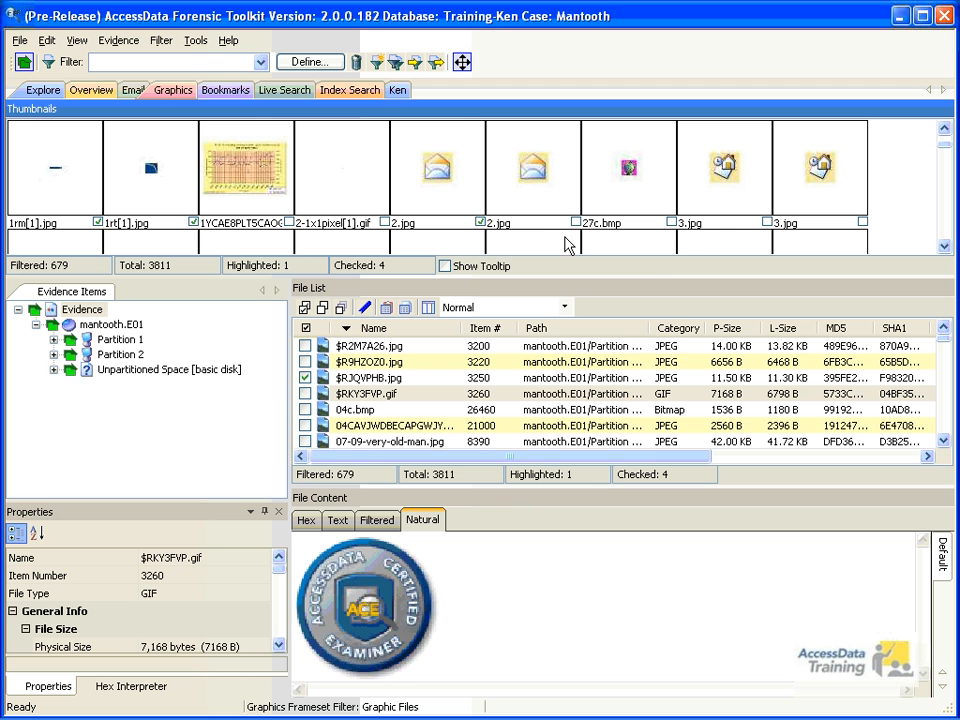
- In the bookmarks view, expand the Bookmarks tree and the examiner's bookmark folder
{"action": "left_click", "coordinate": [225, 90]}
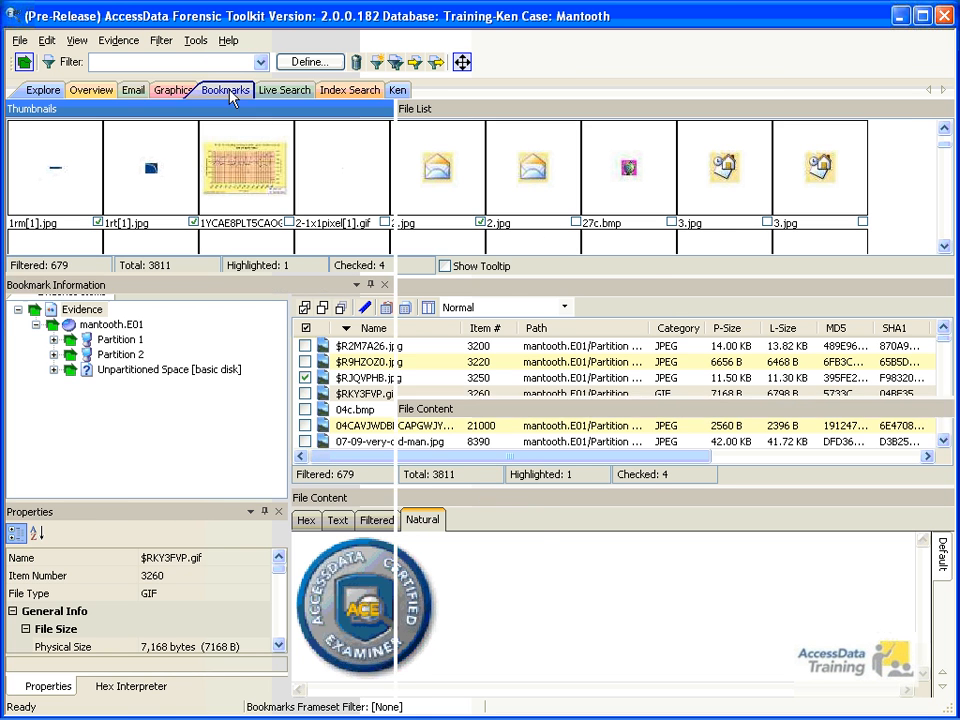
{"action": "left_click", "coordinate": [17, 131]}
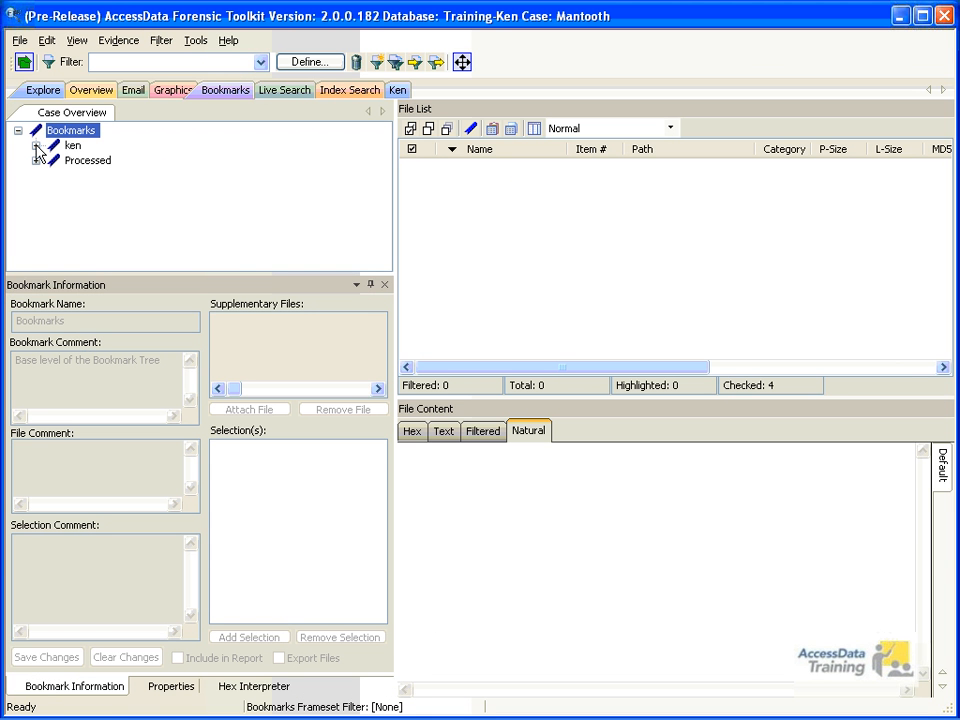
{"action": "left_click", "coordinate": [36, 146]}
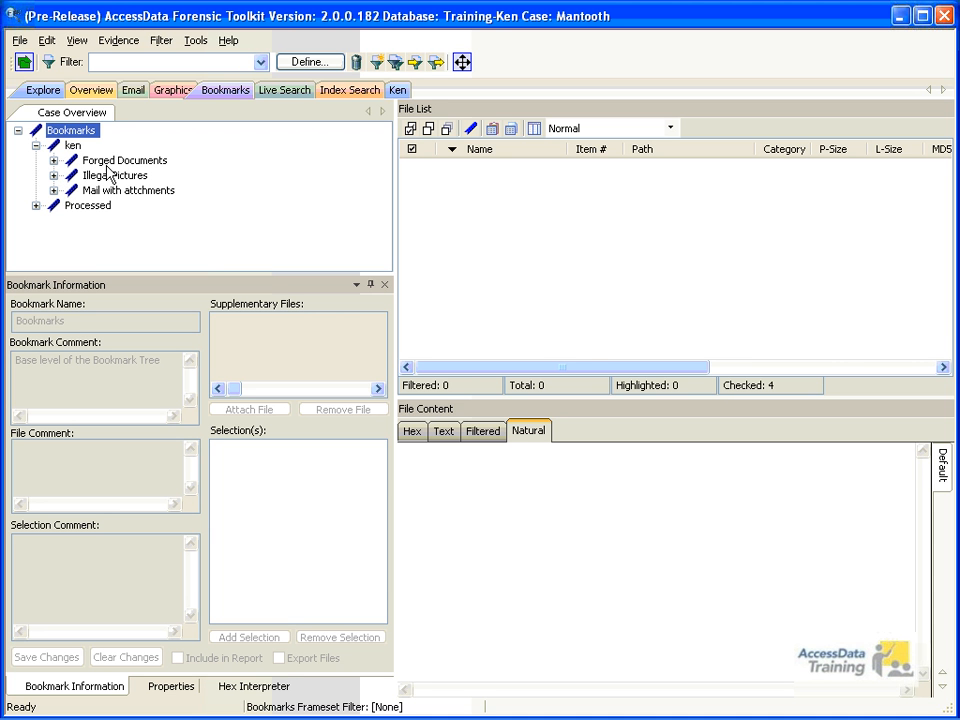
- Open the Forged Documents bookmark and preview several of its files, including 81064B.gif, 91064B.gif and Check1.png
{"action": "left_click", "coordinate": [86, 162]}
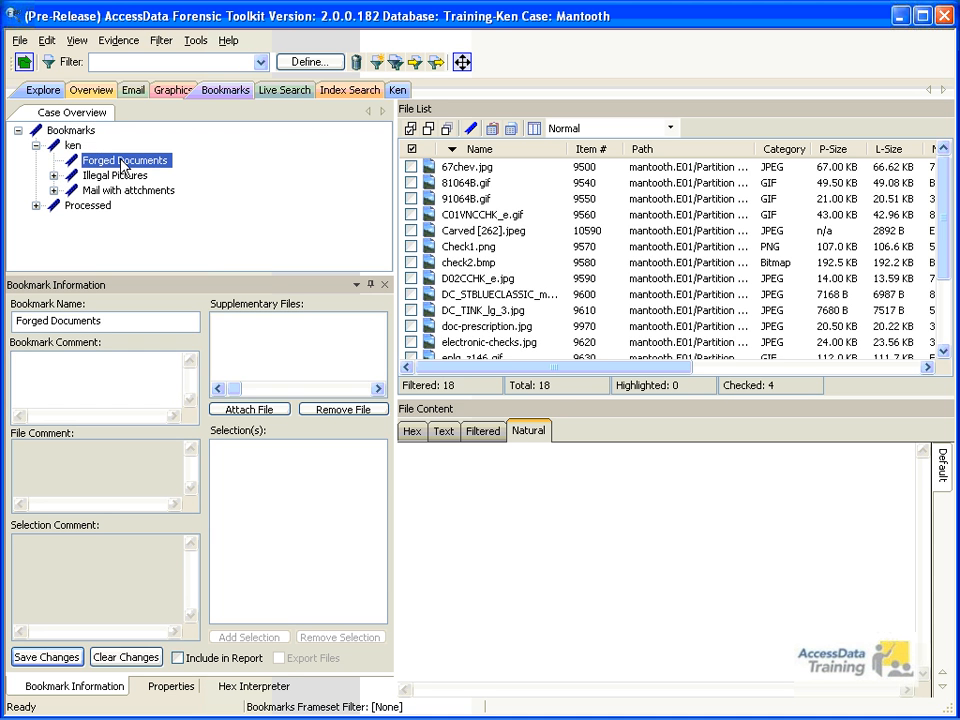
{"action": "left_click", "coordinate": [463, 183]}
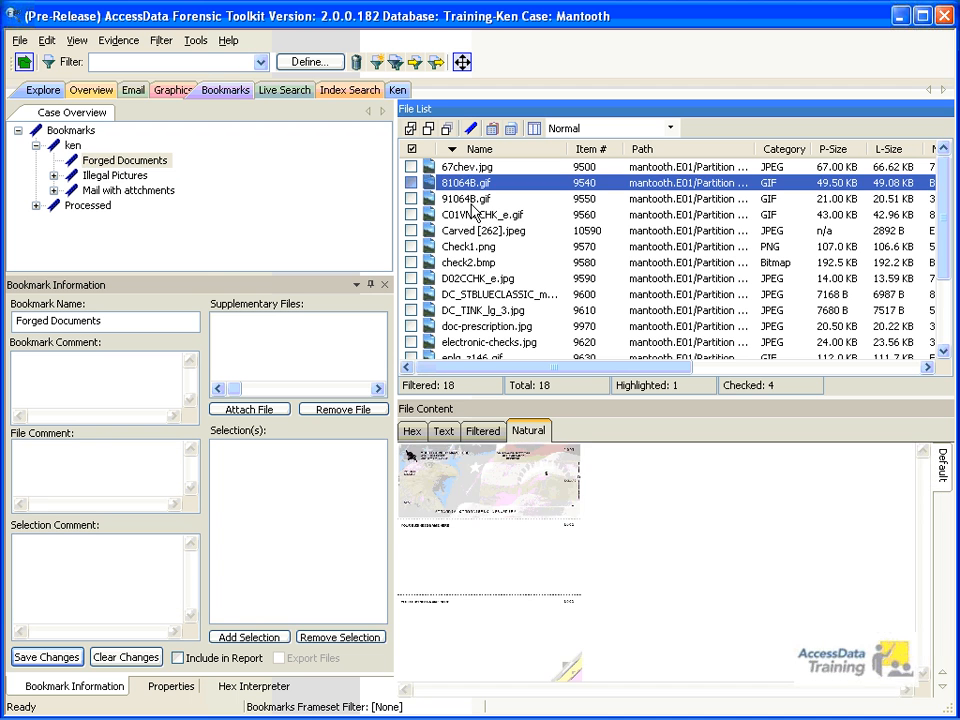
{"action": "left_click", "coordinate": [466, 198]}
{"action": "left_click", "coordinate": [470, 246]}
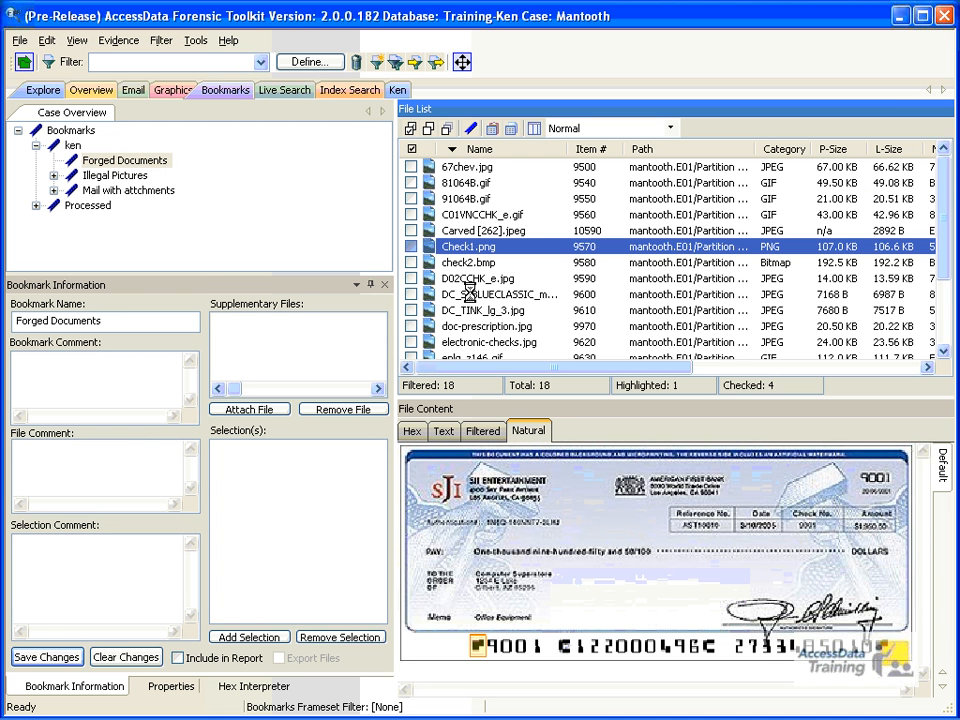
{"action": "left_click", "coordinate": [469, 294]}
- Preview the three images in the Illegal Pictures bookmark and the Outlook welcome message in the Mail with attchments bookmark
{"action": "left_click", "coordinate": [118, 175]}
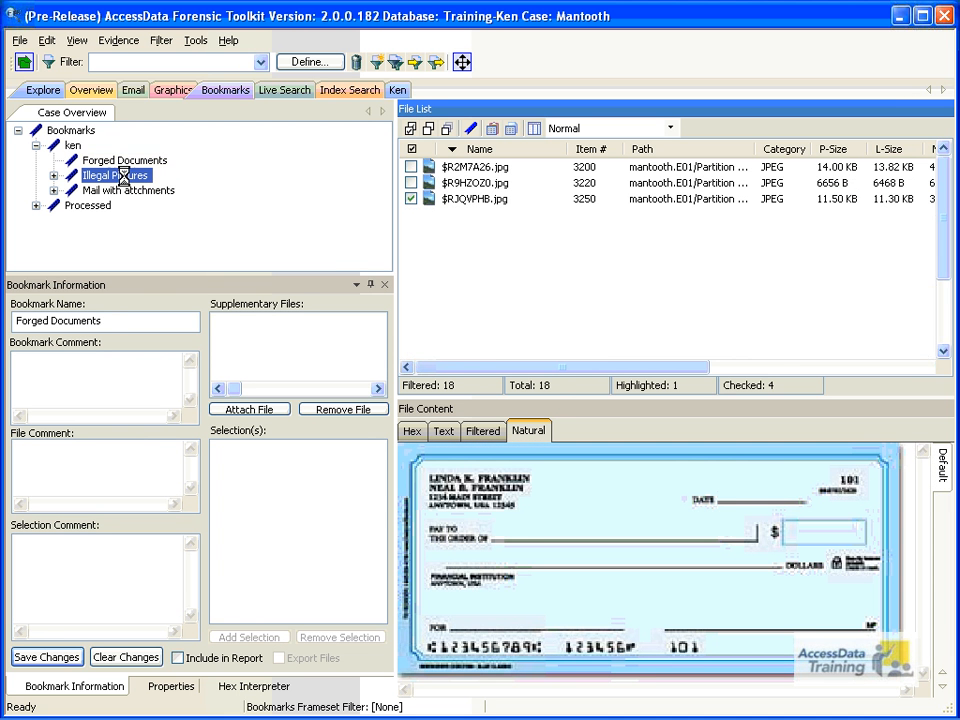
{"action": "left_click", "coordinate": [468, 170]}
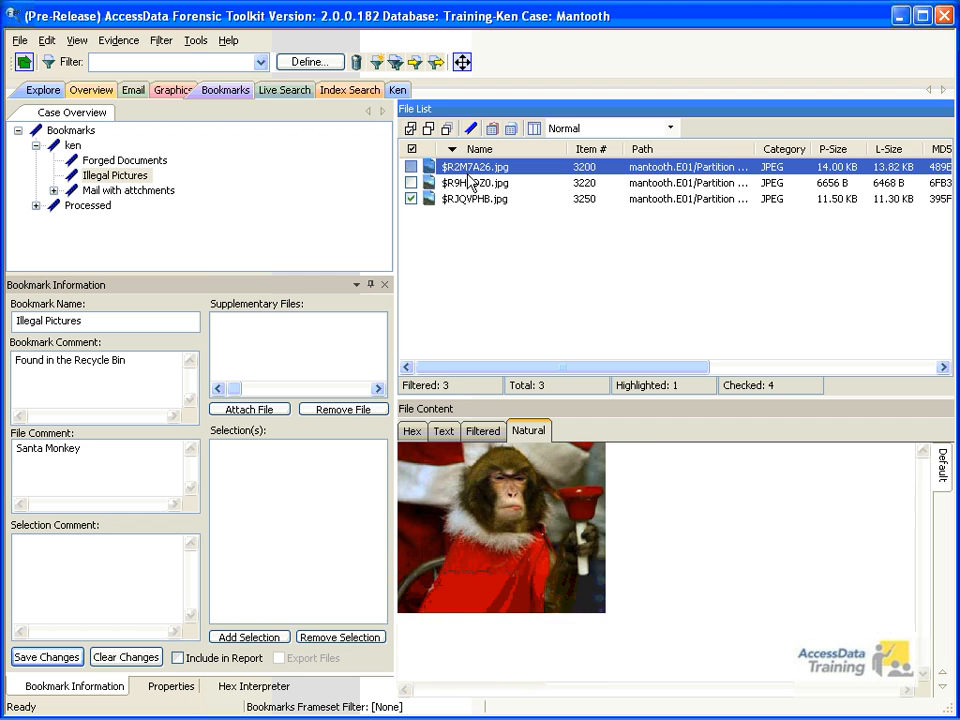
{"action": "left_click", "coordinate": [462, 183]}
{"action": "left_click", "coordinate": [466, 199]}
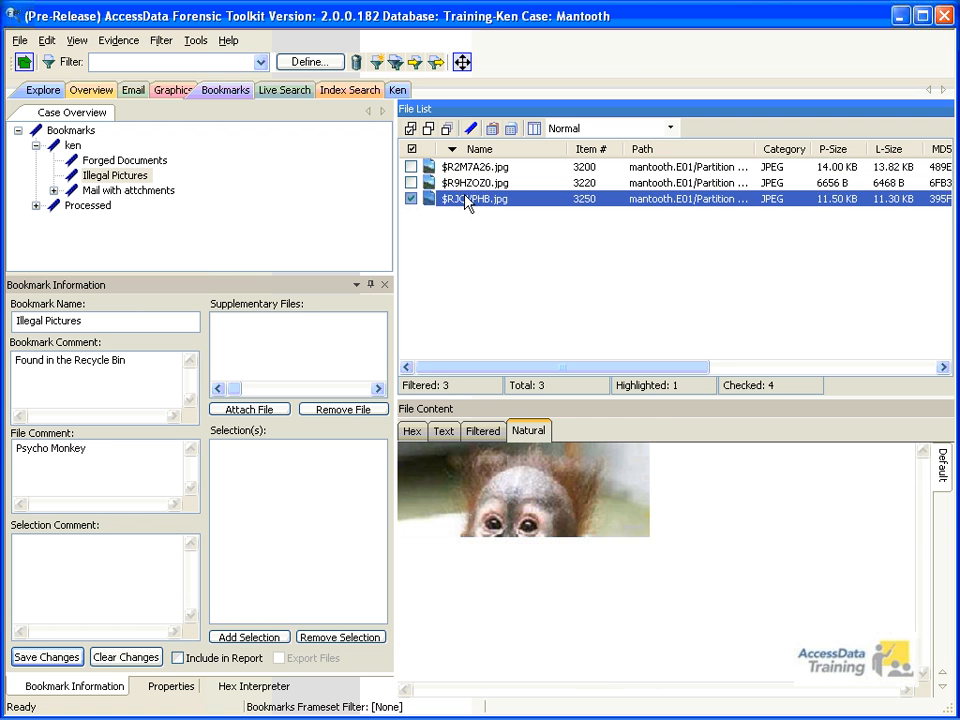
{"action": "left_click", "coordinate": [128, 190]}
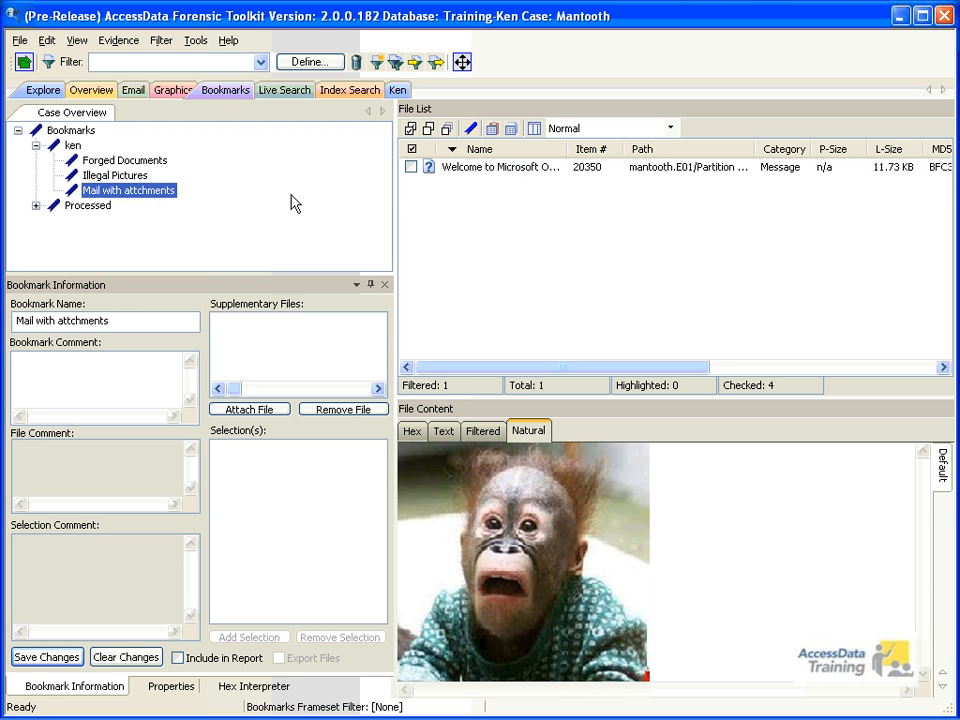
{"action": "left_click", "coordinate": [525, 167]}
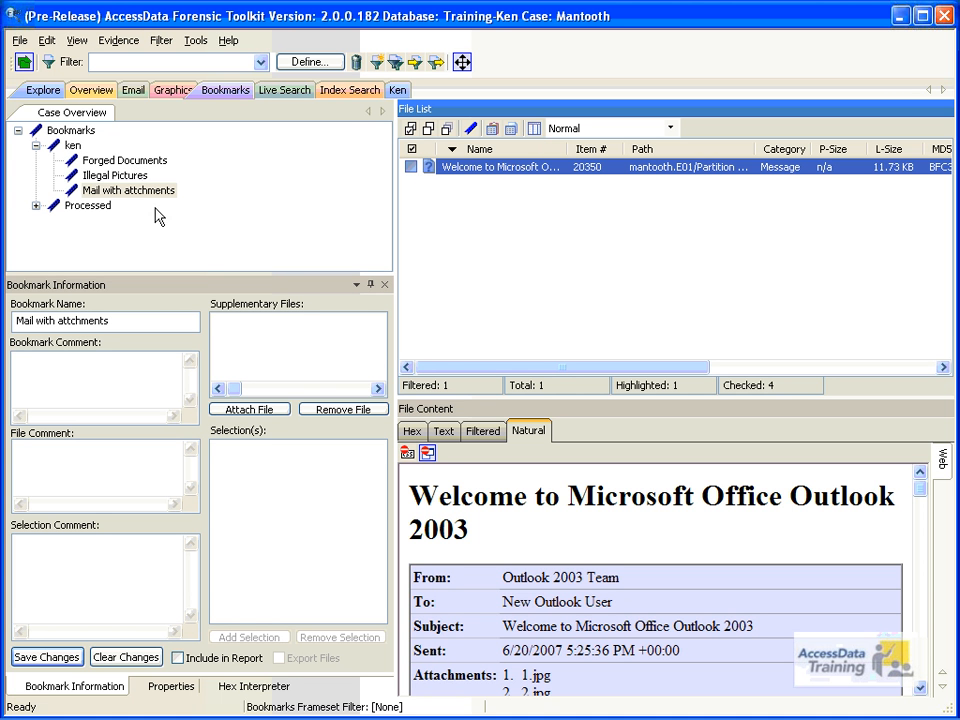
- Return to the Illegal Pictures bookmark and check the file comments of $R2M7A26.jpg, $R9HZOZ0.jpg and $RJQVPHB.jpg
{"action": "left_click", "coordinate": [112, 160]}
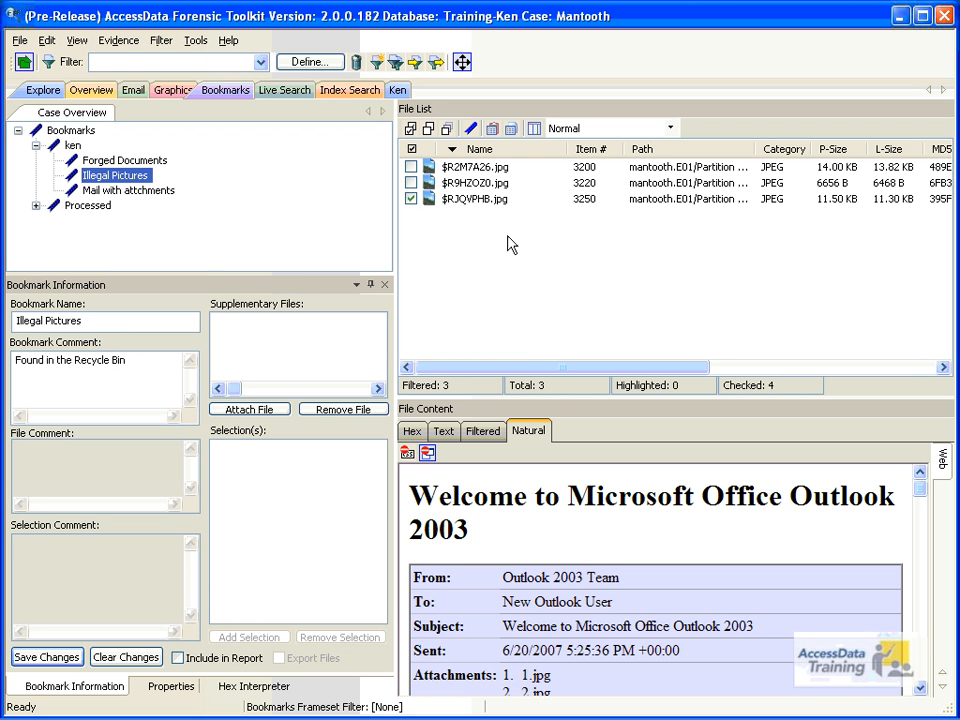
{"action": "left_click", "coordinate": [467, 166]}
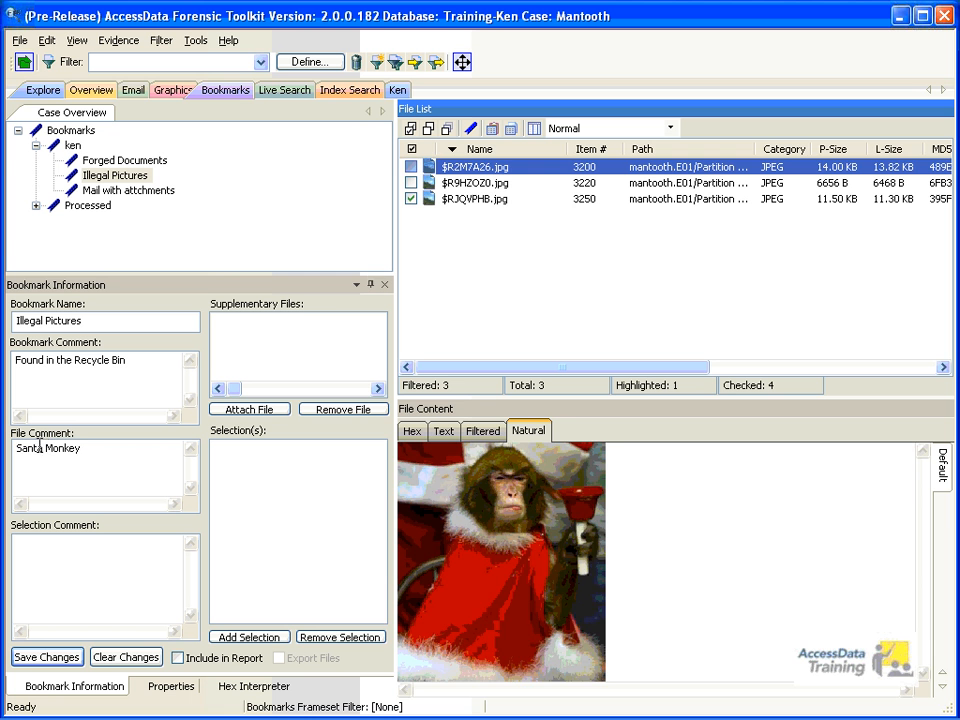
{"action": "left_click", "coordinate": [476, 183]}
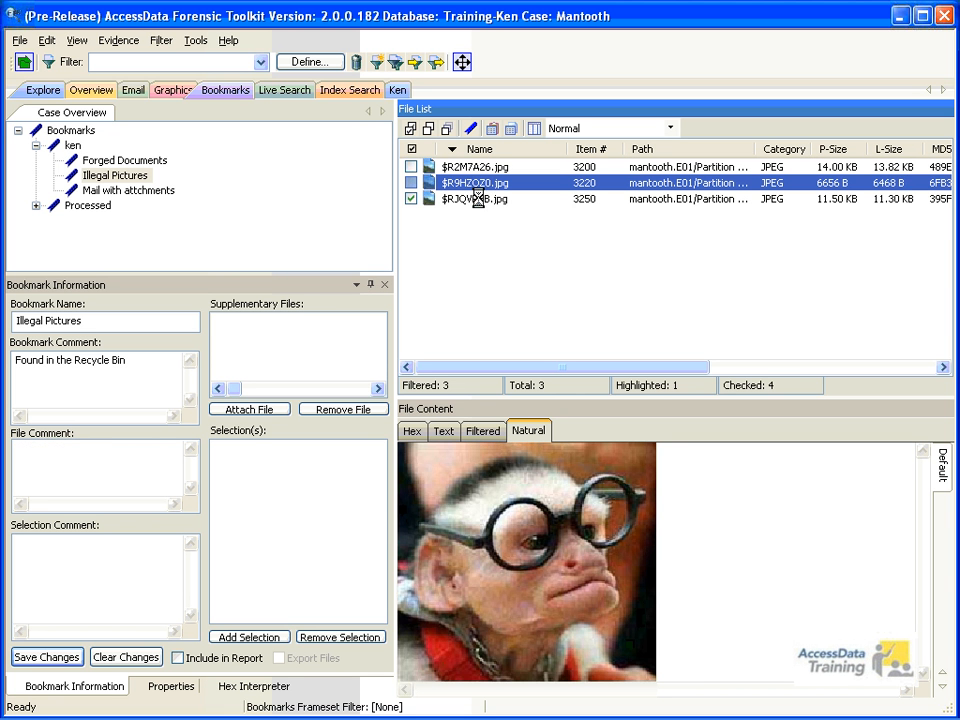
{"action": "left_click", "coordinate": [478, 198]}
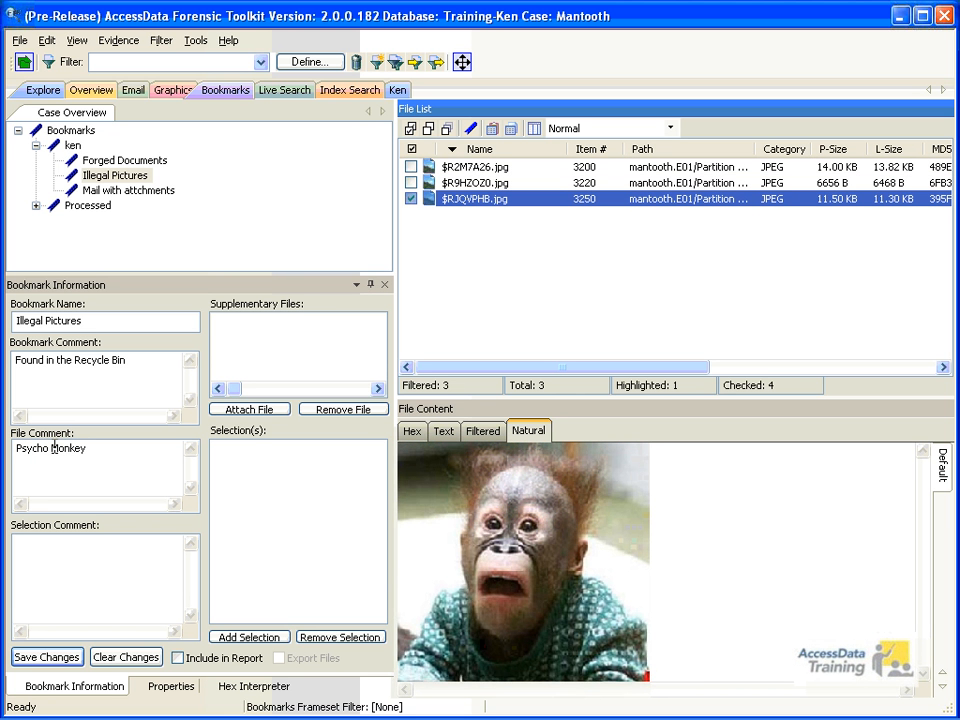
- Save the file comment "Nerd Monkey" for $R9HZOZ0.jpg, recheck it, and select the Forged Documents bookmark
{"action": "left_click", "coordinate": [450, 183]}
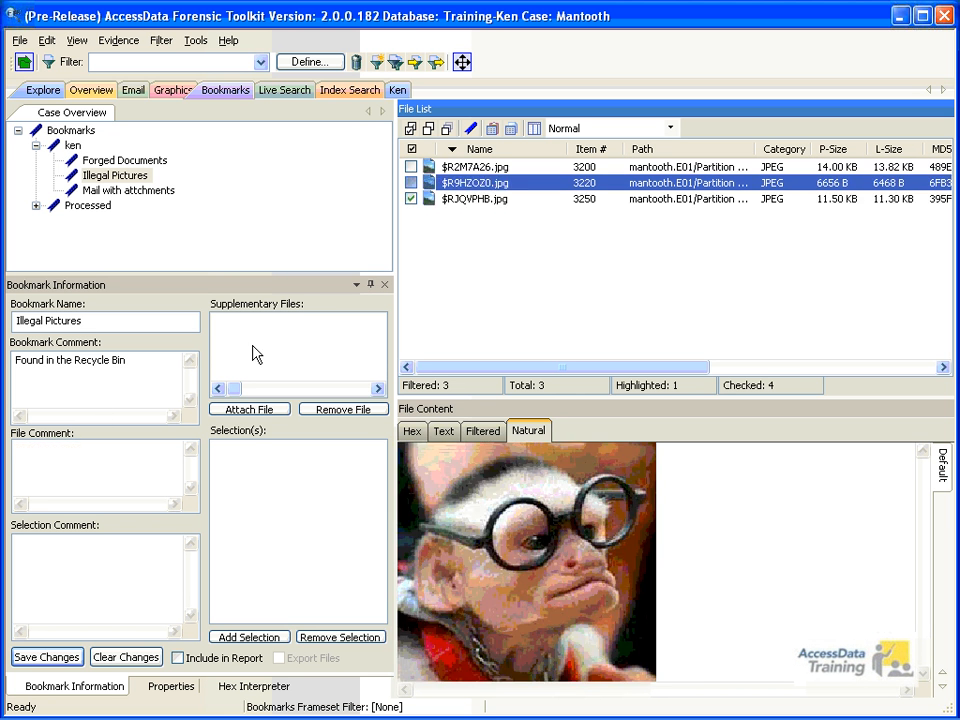
{"action": "left_click", "coordinate": [64, 457]}
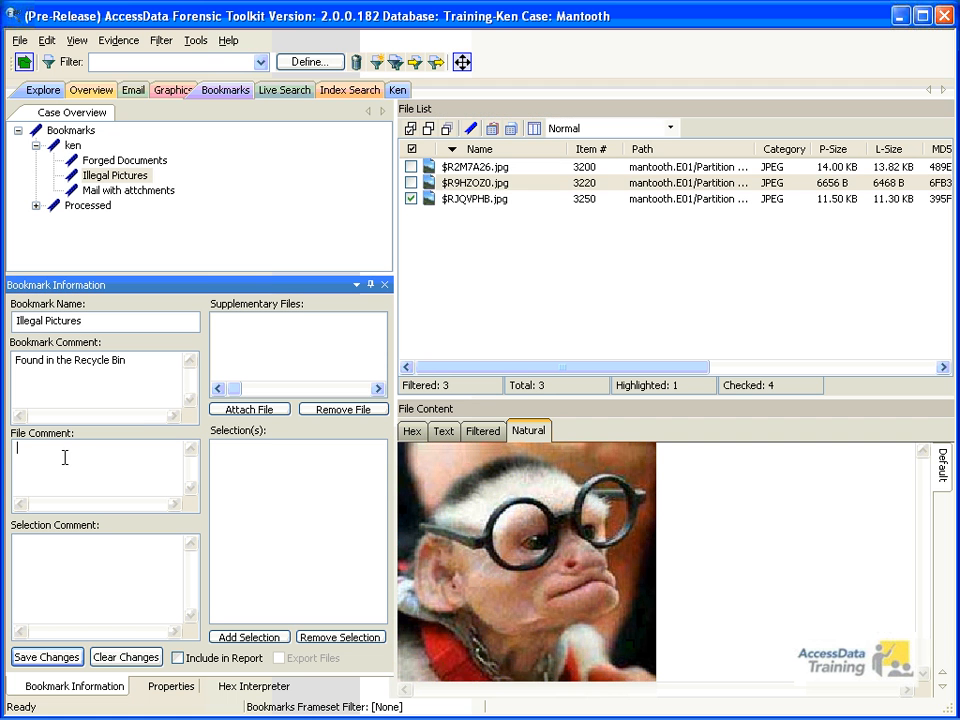
{"action": "left_click", "coordinate": [48, 658]}
{"action": "left_click", "coordinate": [455, 167]}
{"action": "left_click", "coordinate": [470, 184]}
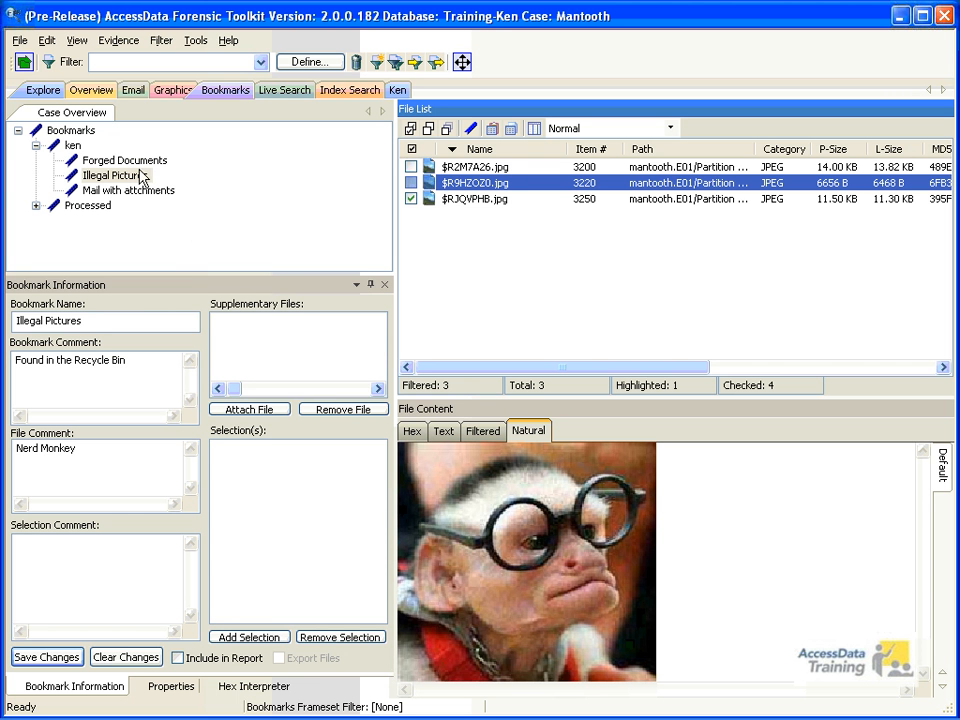
{"action": "left_click", "coordinate": [108, 160]}
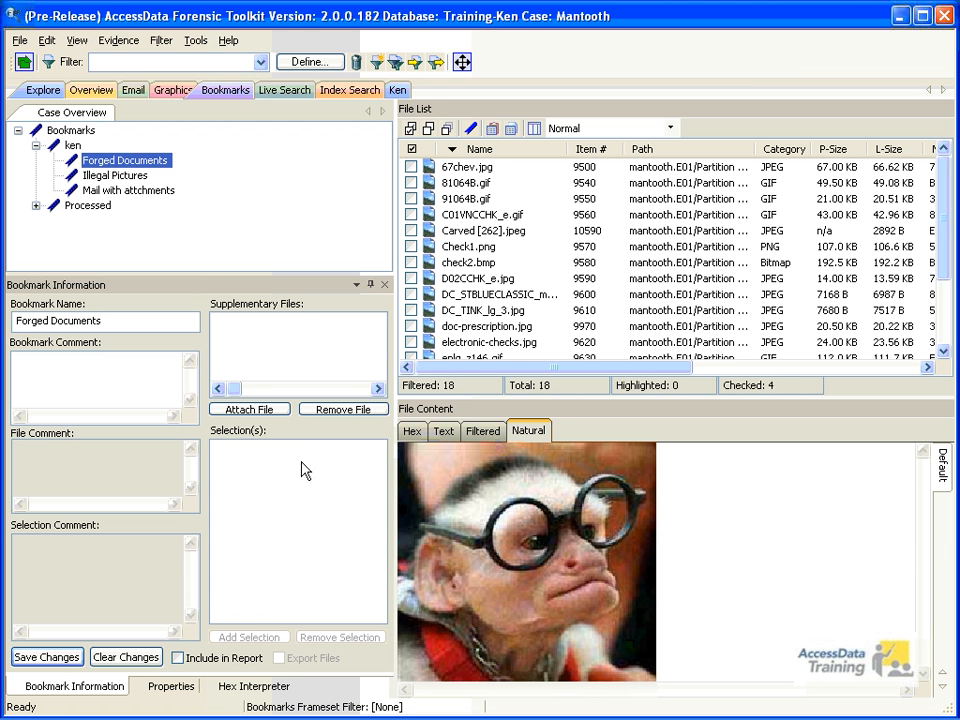
- Add "cat" as a live text search term and run the live search
{"action": "left_click", "coordinate": [285, 92]}
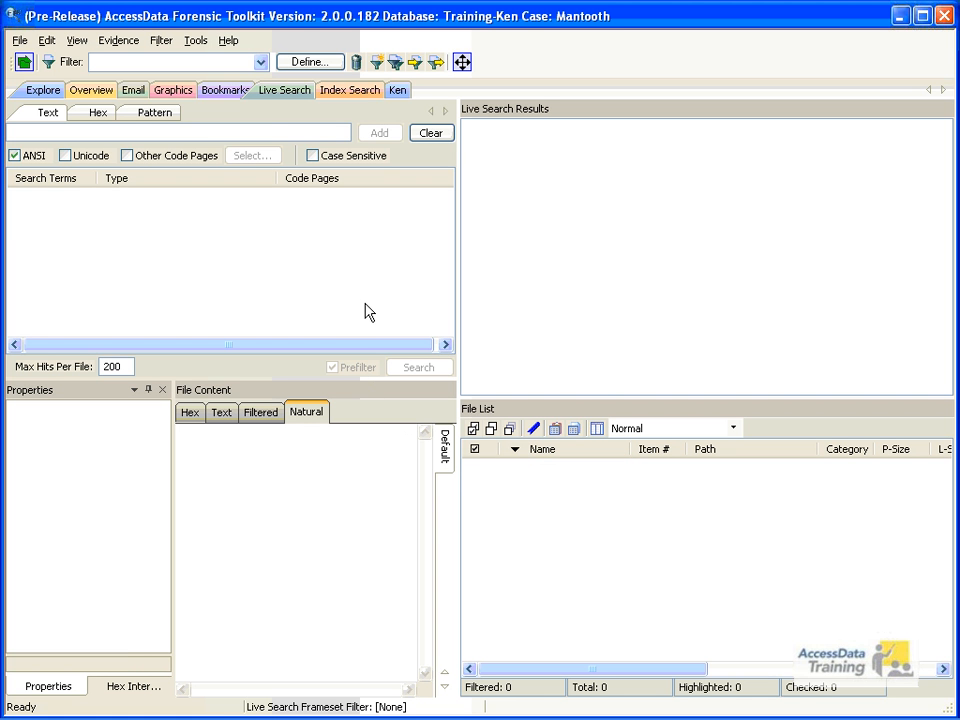
{"action": "left_click", "coordinate": [192, 132]}
{"action": "type", "text": "cat"}
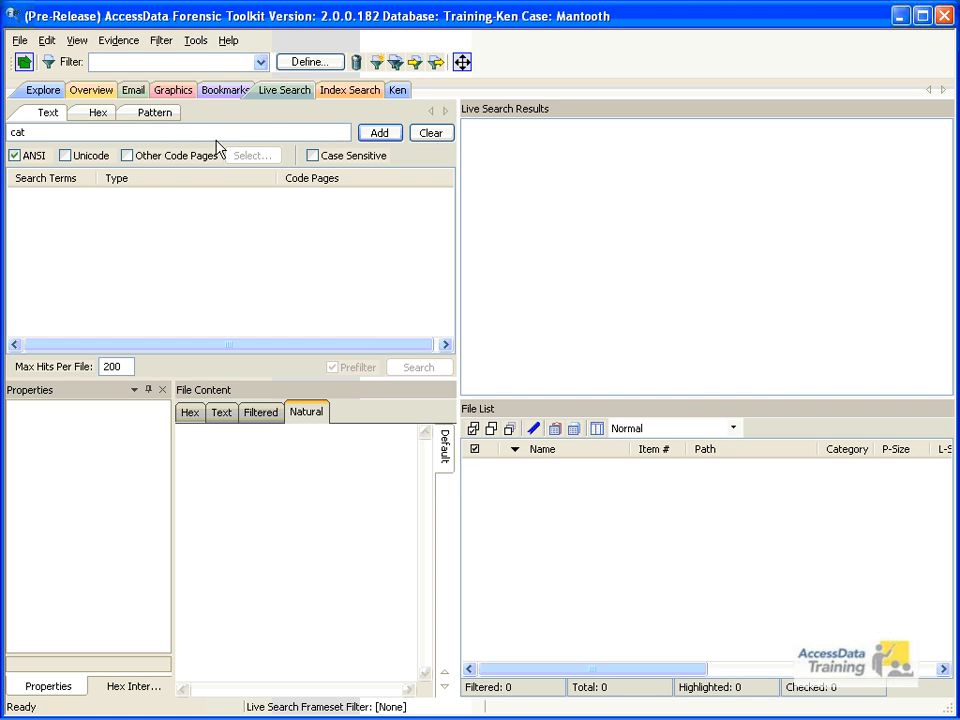
{"action": "left_click", "coordinate": [378, 133]}
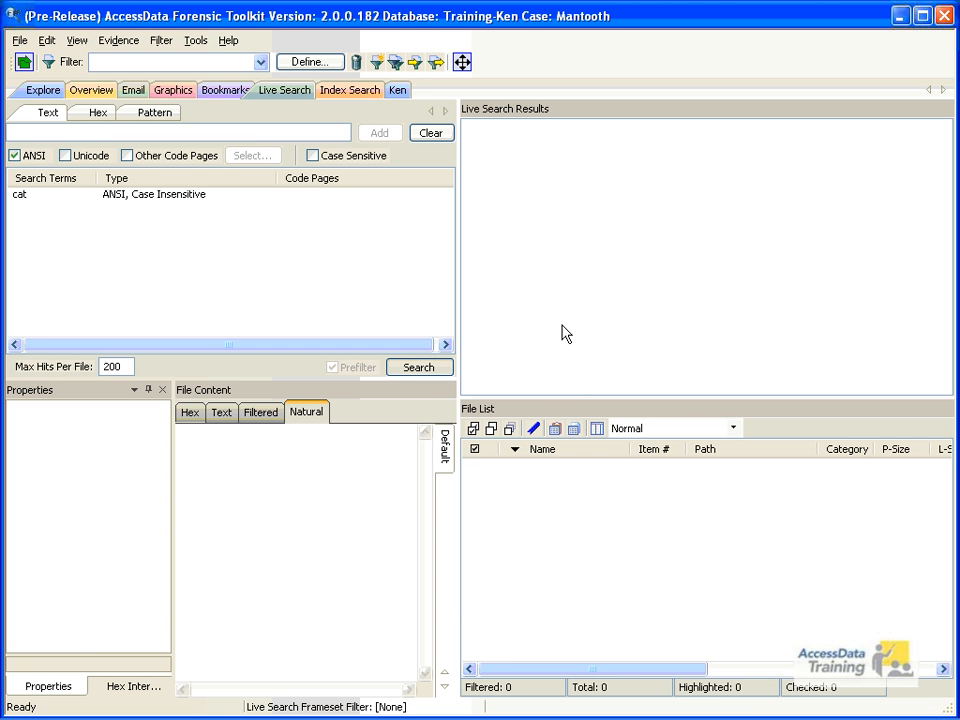
{"action": "left_click", "coordinate": [419, 367]}
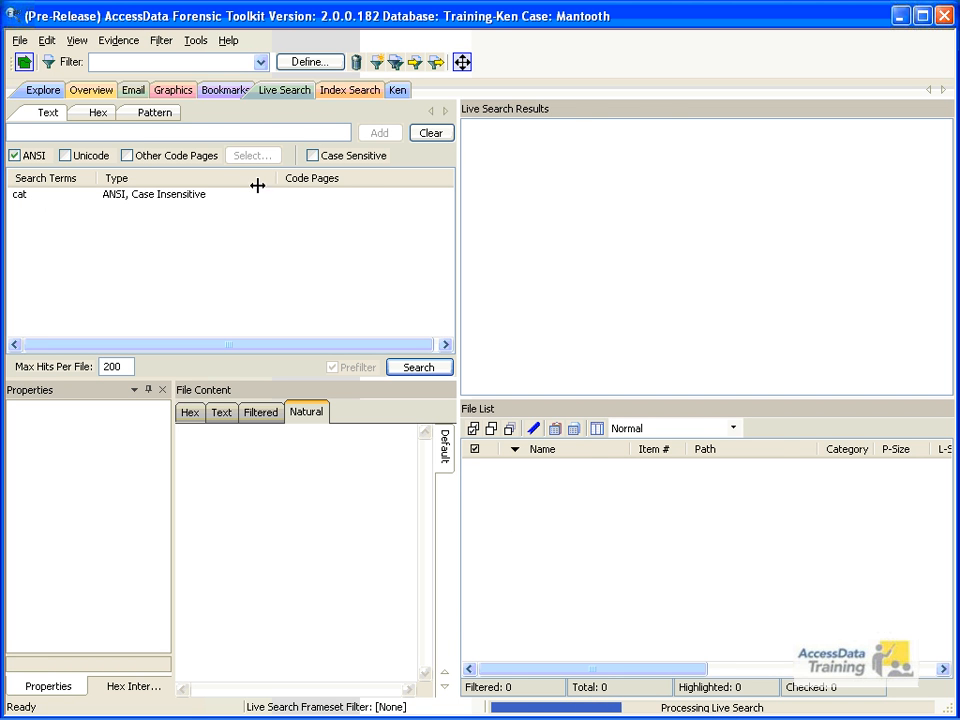
- Look up "cat" in the dtSearch index, check its file and hit counts, and run the index search with that term
{"action": "left_click", "coordinate": [335, 99]}
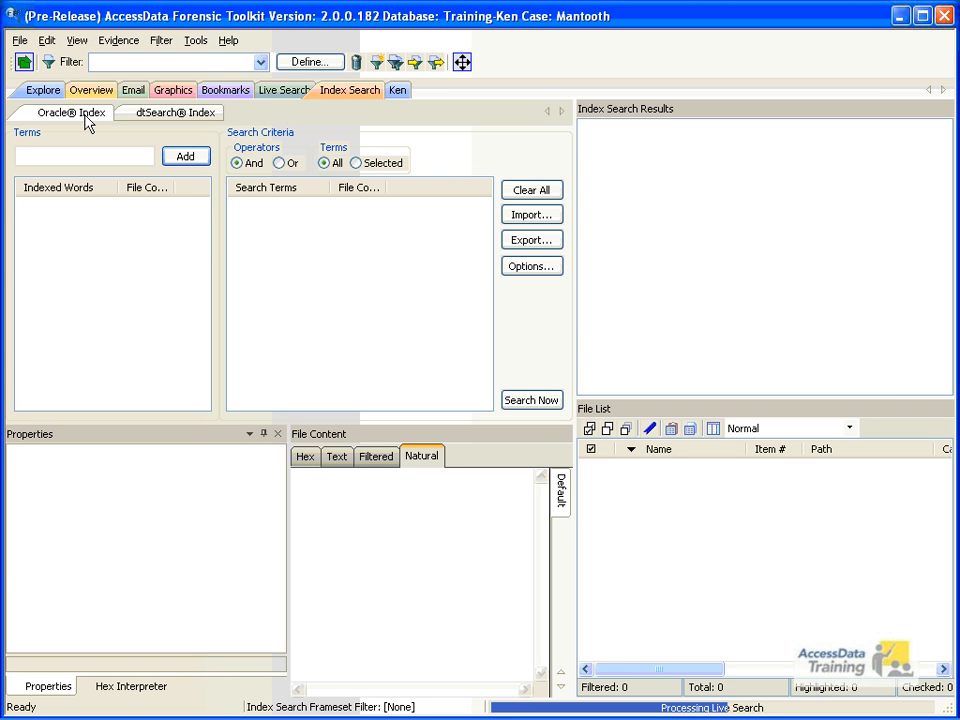
{"action": "left_click", "coordinate": [133, 116]}
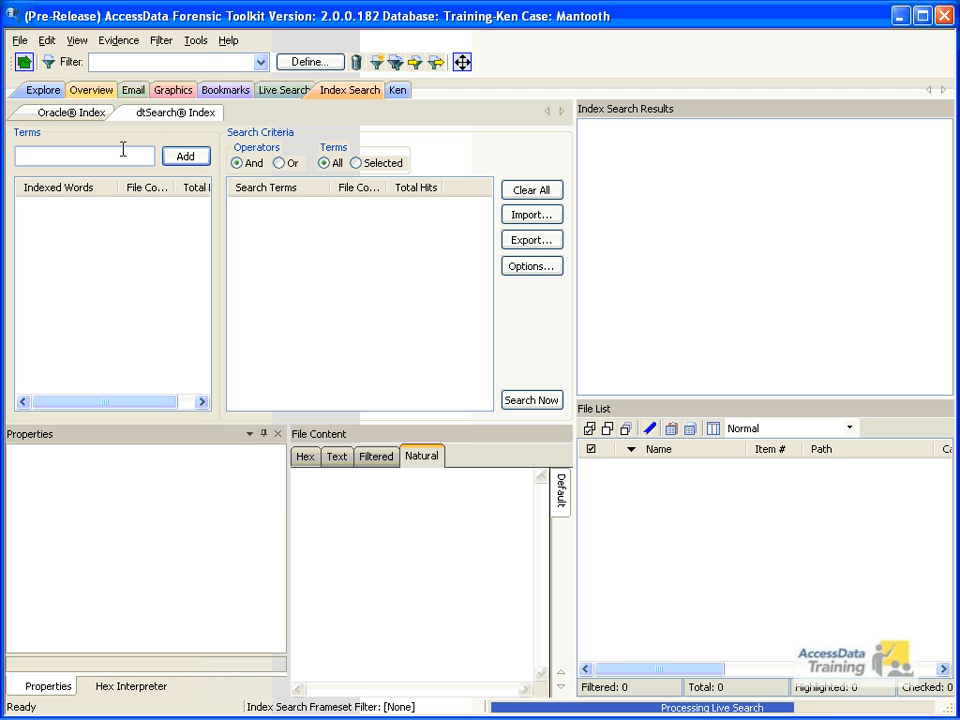
{"action": "type", "text": "cat"}
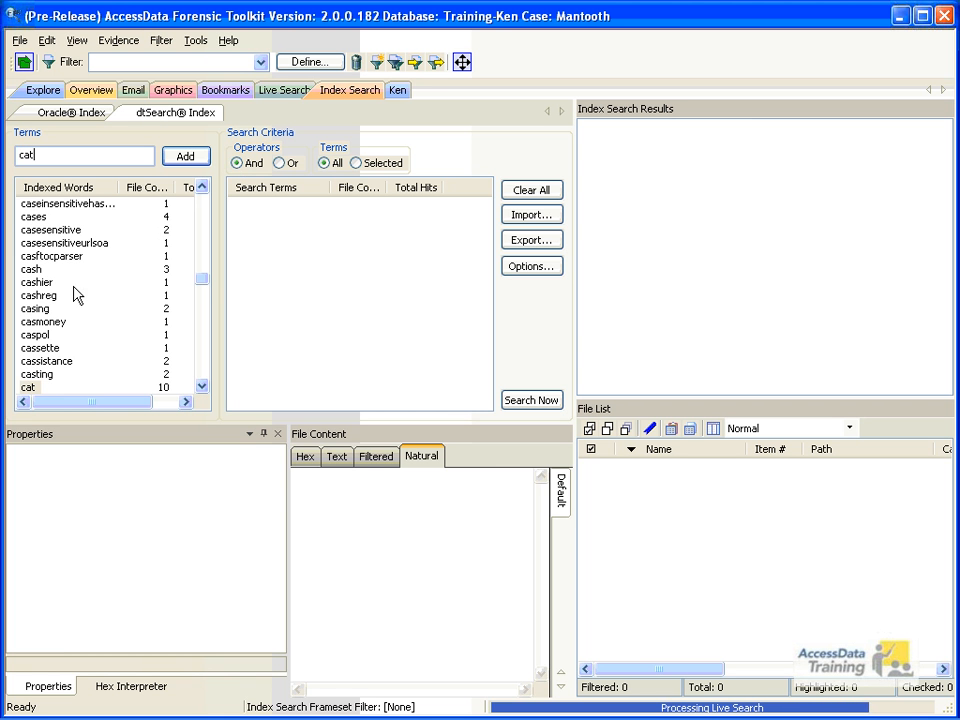
{"action": "left_click", "coordinate": [202, 386]}
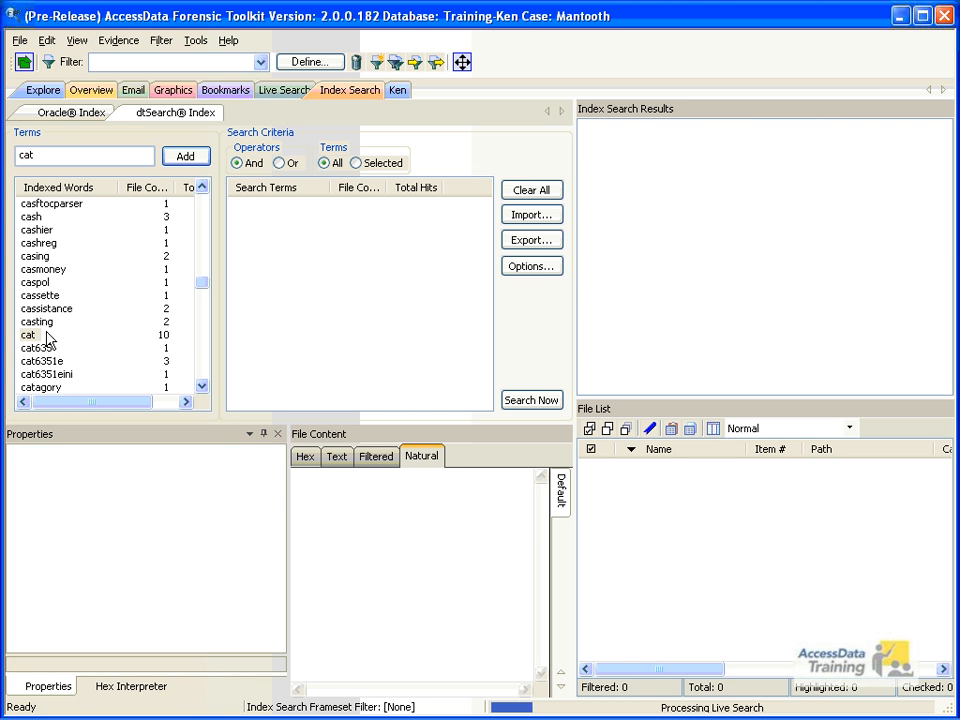
{"action": "left_click_drag", "start_coordinate": [122, 402], "coordinate": [171, 407]}
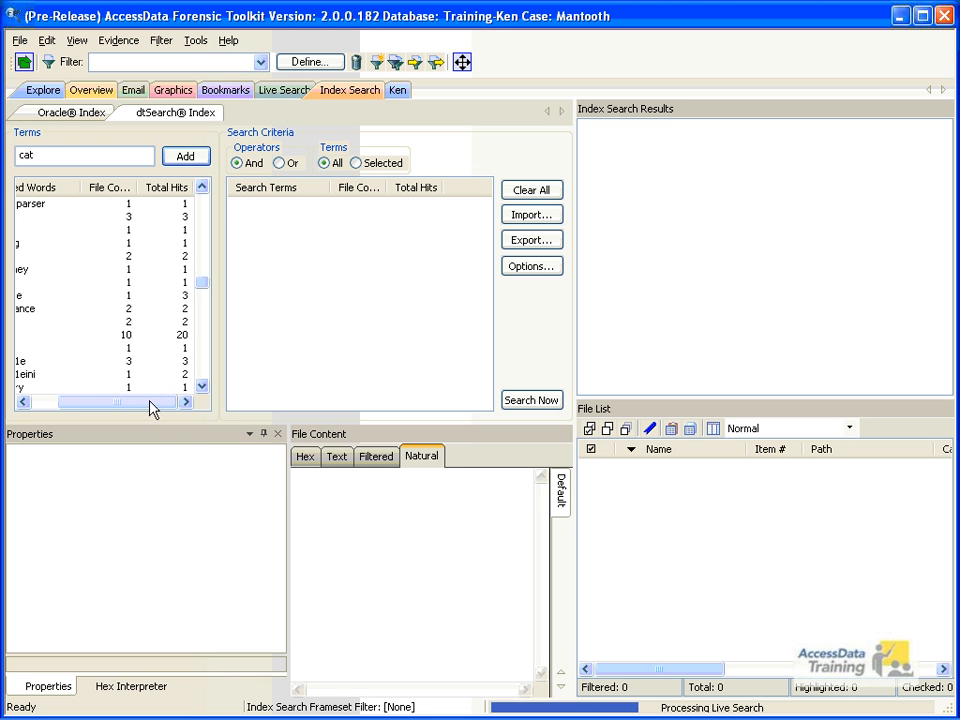
{"action": "left_click_drag", "start_coordinate": [150, 404], "coordinate": [90, 395]}
{"action": "left_click", "coordinate": [188, 160]}
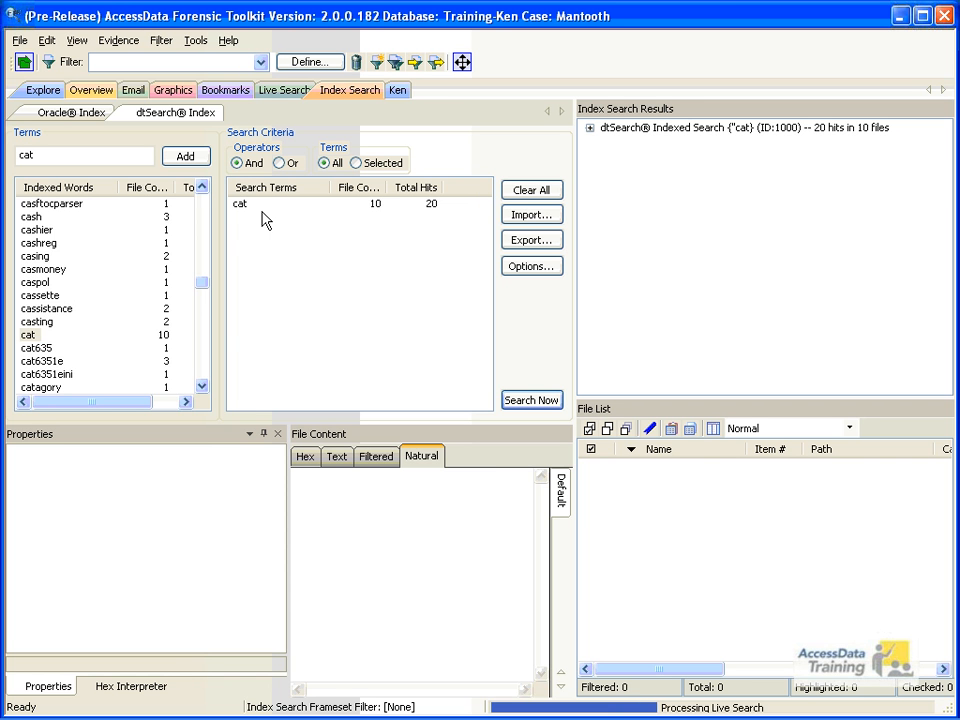
- Expand the allocated-space results of the index search and view the "cat" hit in index.dat
{"action": "left_click", "coordinate": [590, 128]}
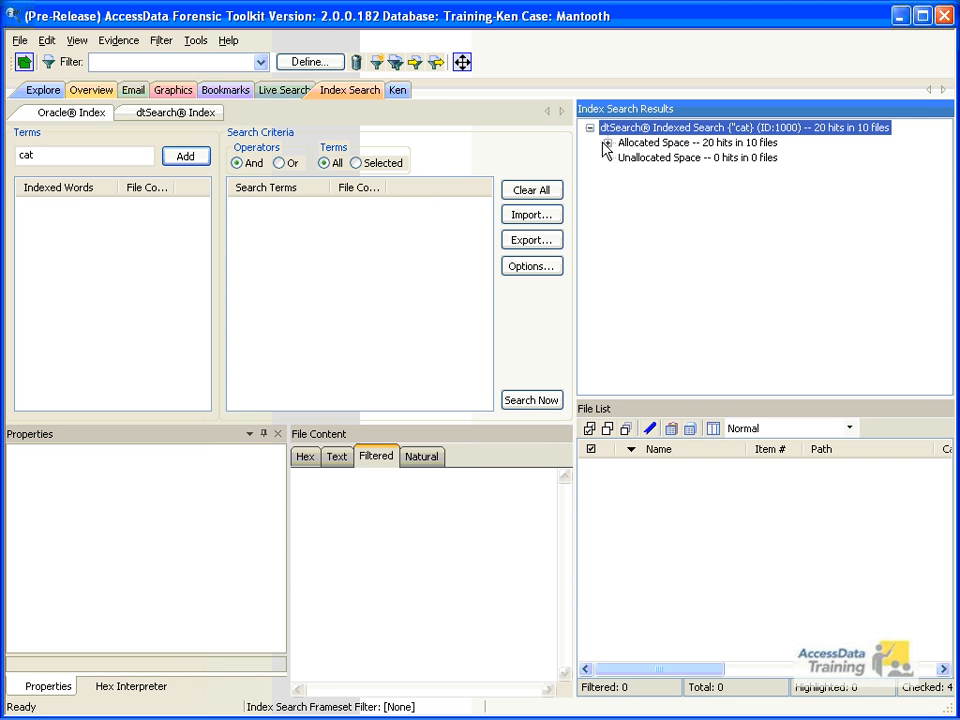
{"action": "left_click", "coordinate": [605, 144]}
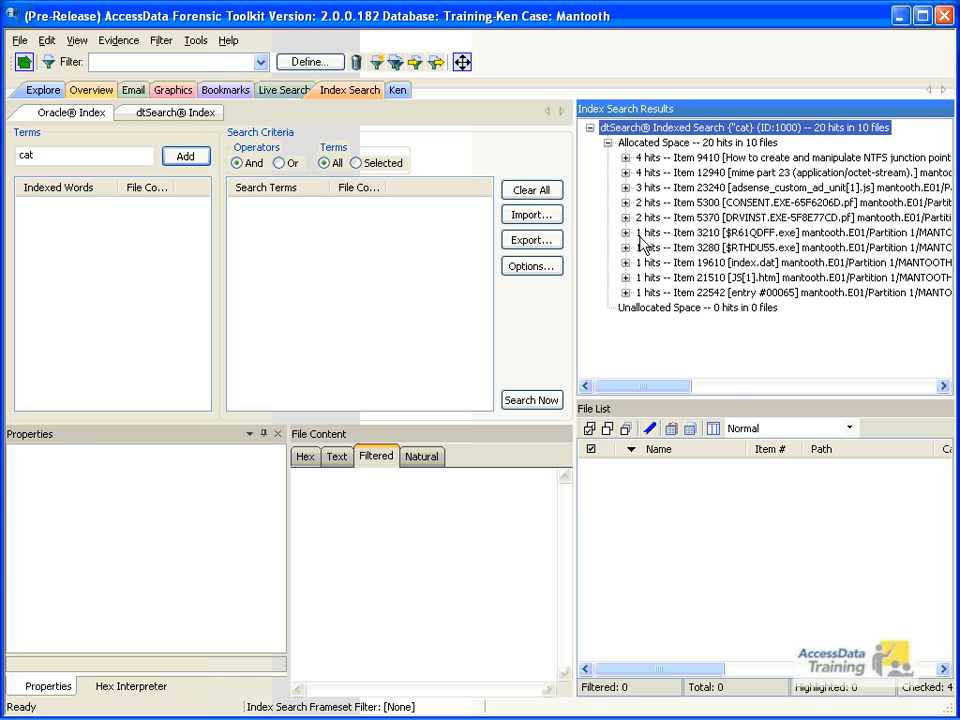
{"action": "left_click", "coordinate": [625, 262]}
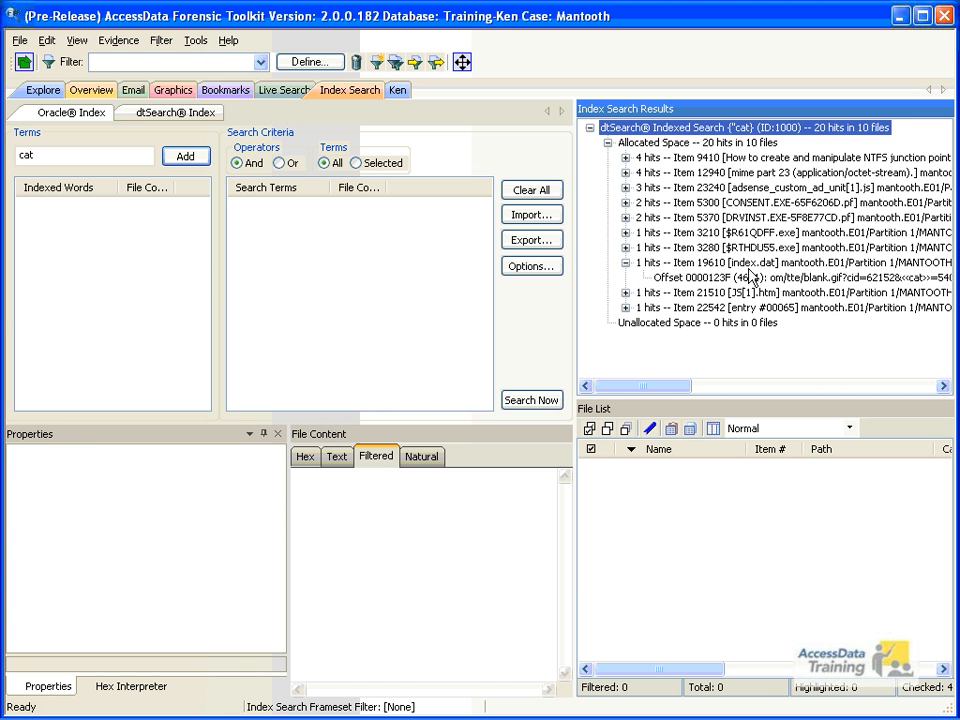
{"action": "left_click", "coordinate": [693, 278]}
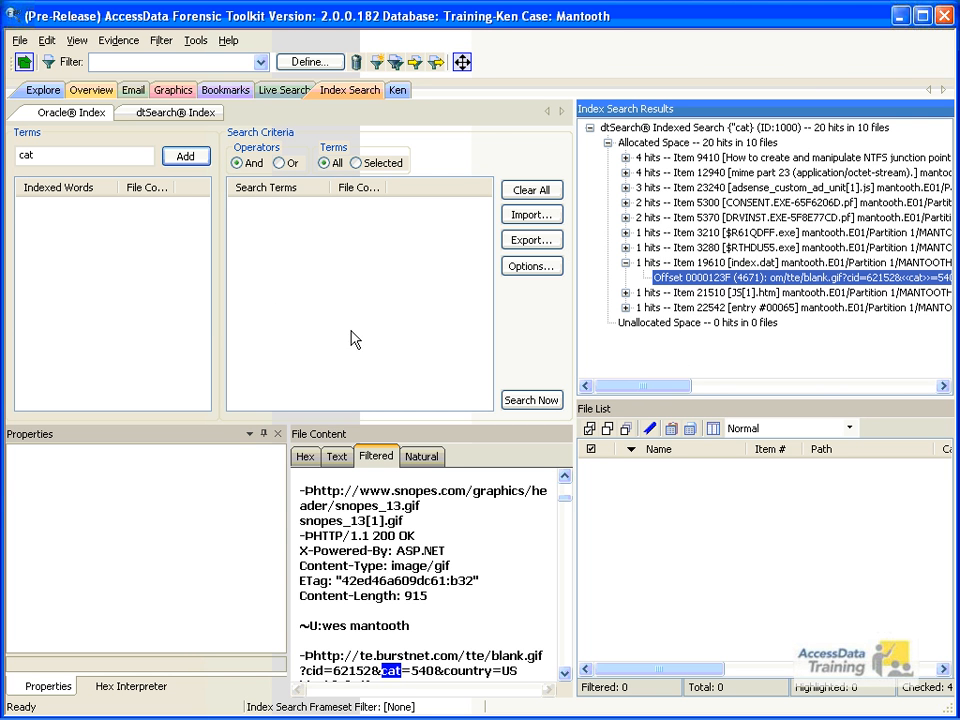
- Switch to the examiner's custom view
{"action": "left_click", "coordinate": [397, 91]}
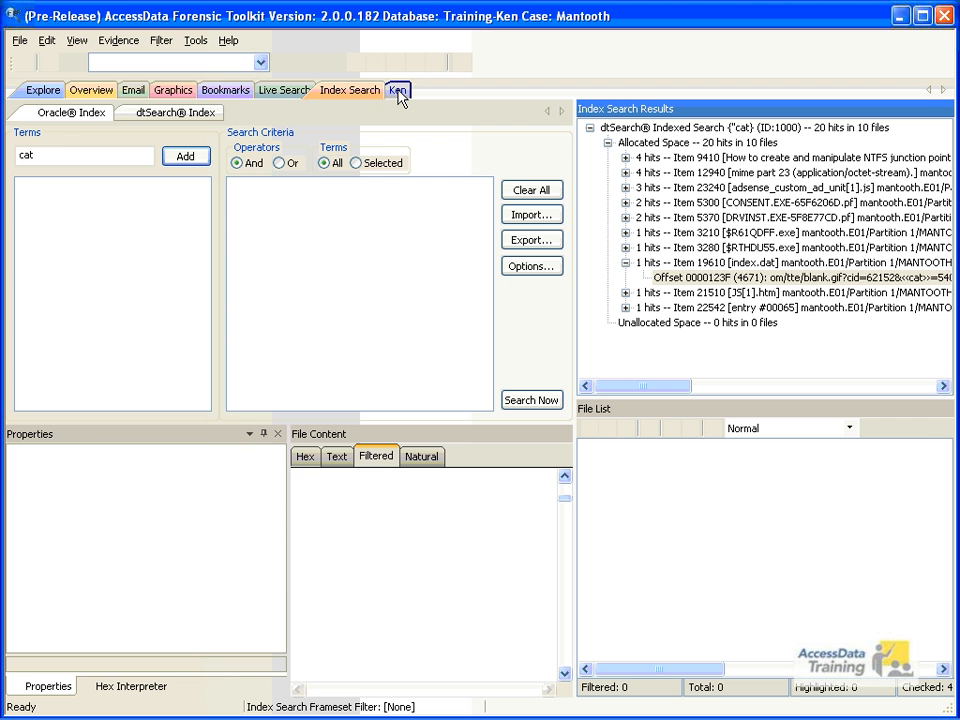